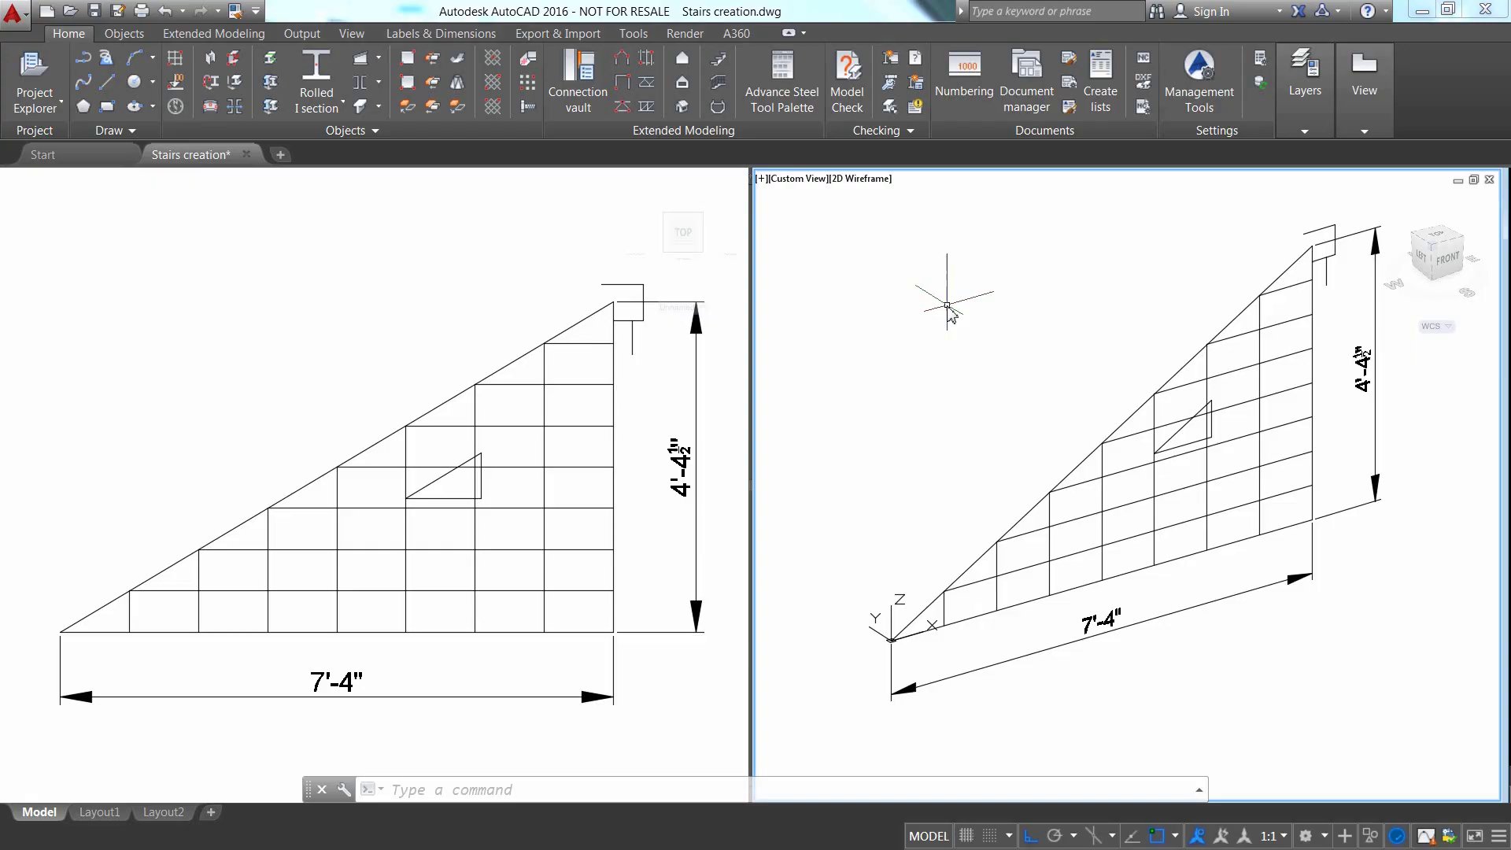
- Create a straight stair from the origin corner to the top corner with Middle alignment
{"action": "left_click", "coordinate": [718, 63]}
{"action": "key", "text": "Return"}
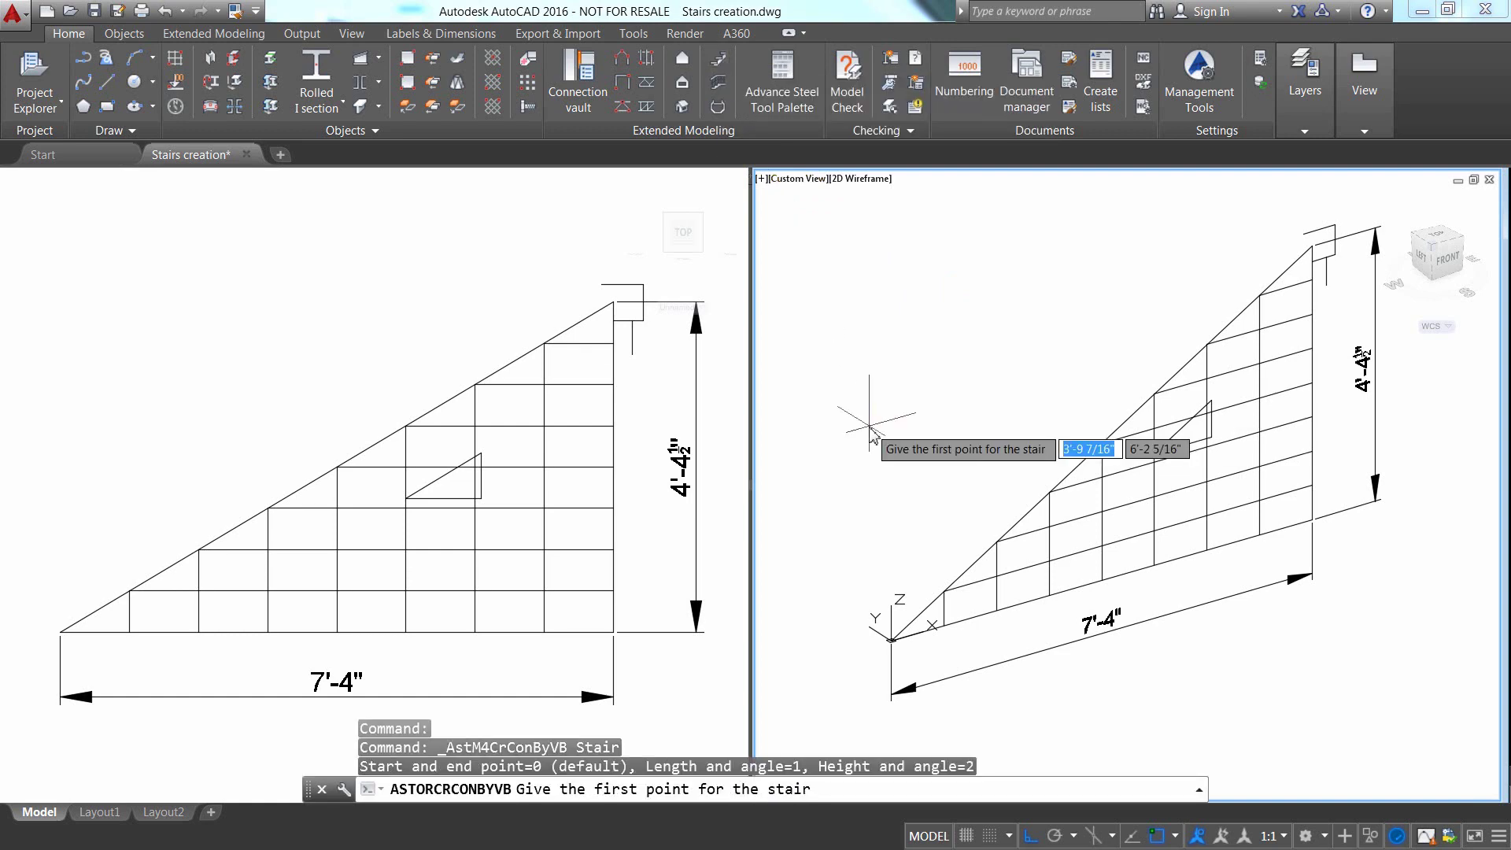
{"action": "left_click", "coordinate": [891, 639]}
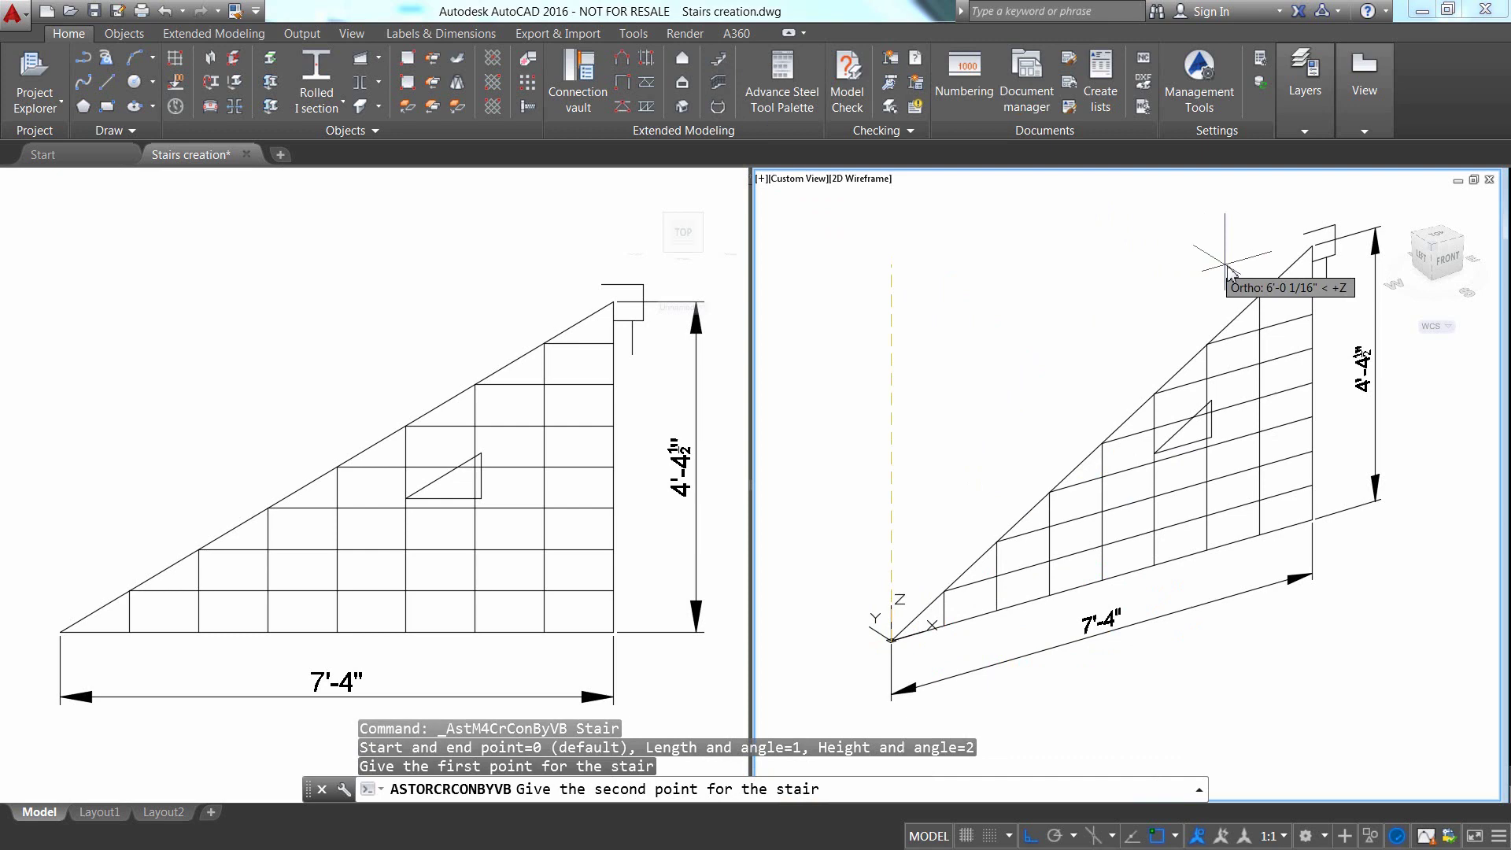
{"action": "left_click", "coordinate": [1252, 252]}
{"action": "key", "text": "Return"}
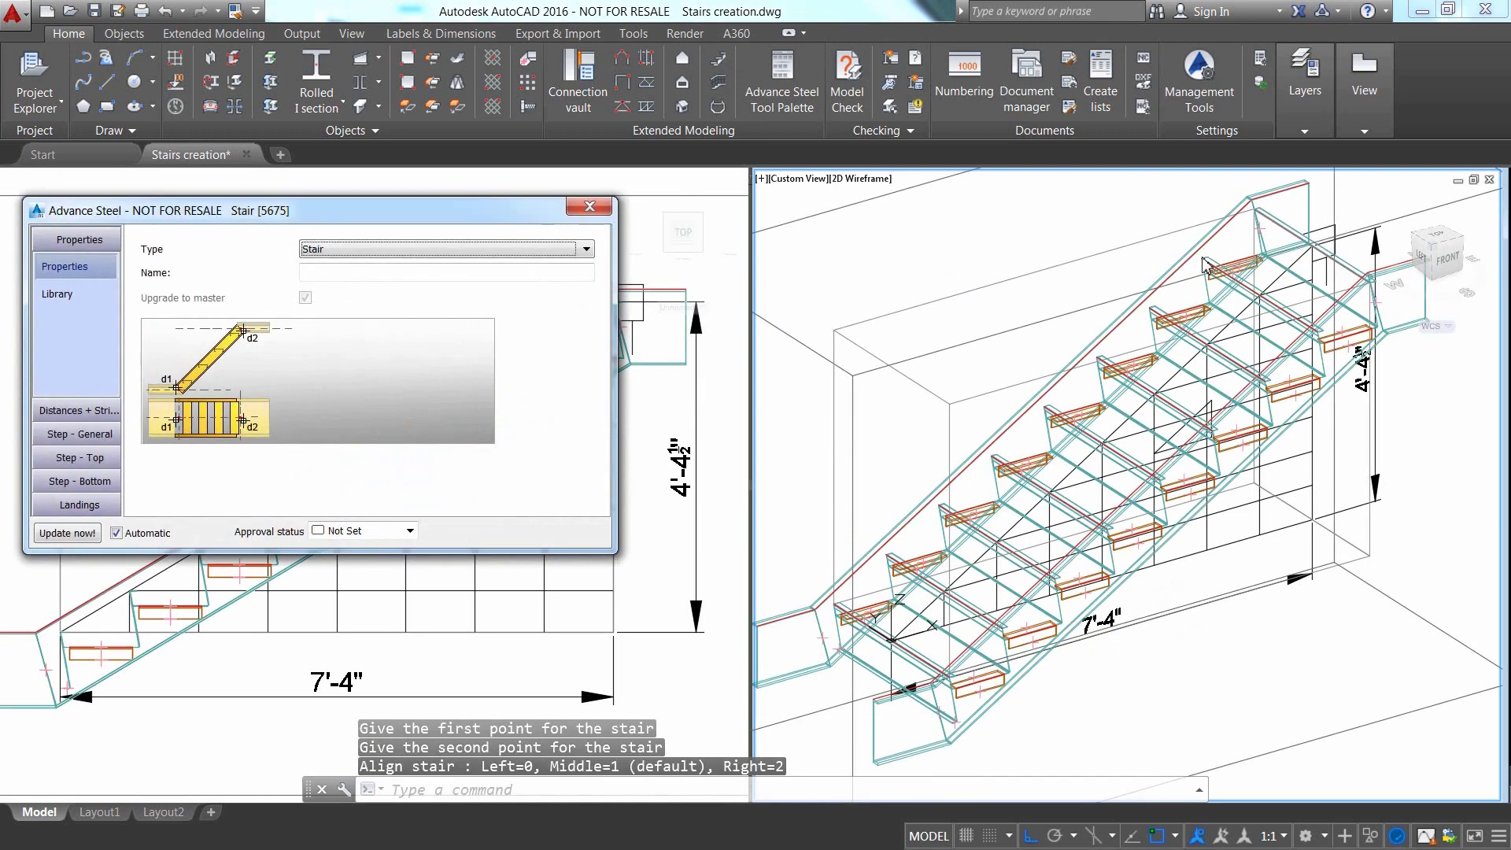
- Turn off the front and rear landings at both the top and bottom of the stair
{"action": "left_click", "coordinate": [93, 504]}
{"action": "left_click", "coordinate": [280, 242]}
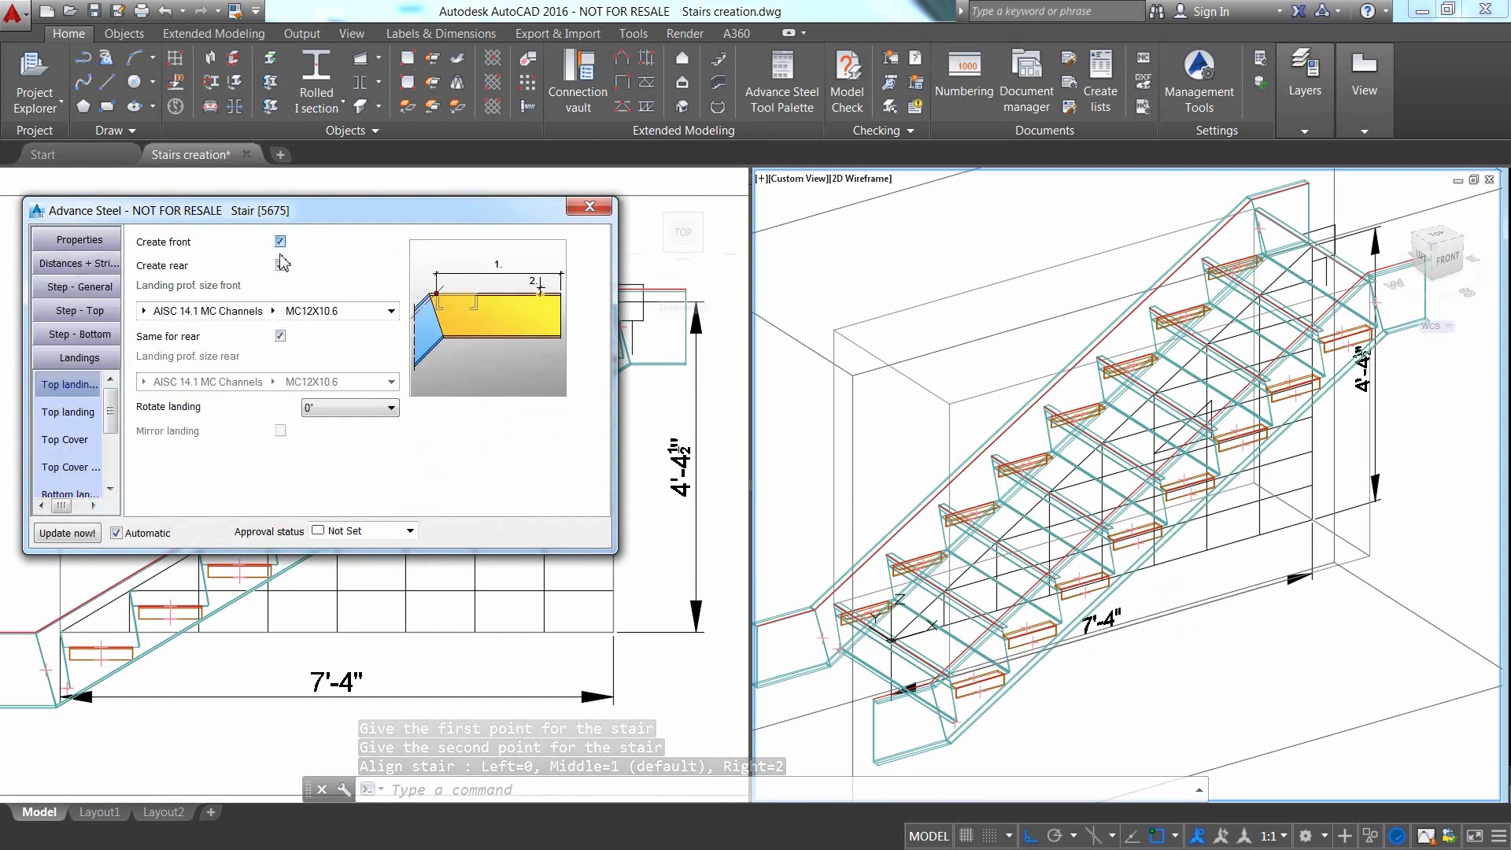
{"action": "left_click", "coordinate": [280, 265]}
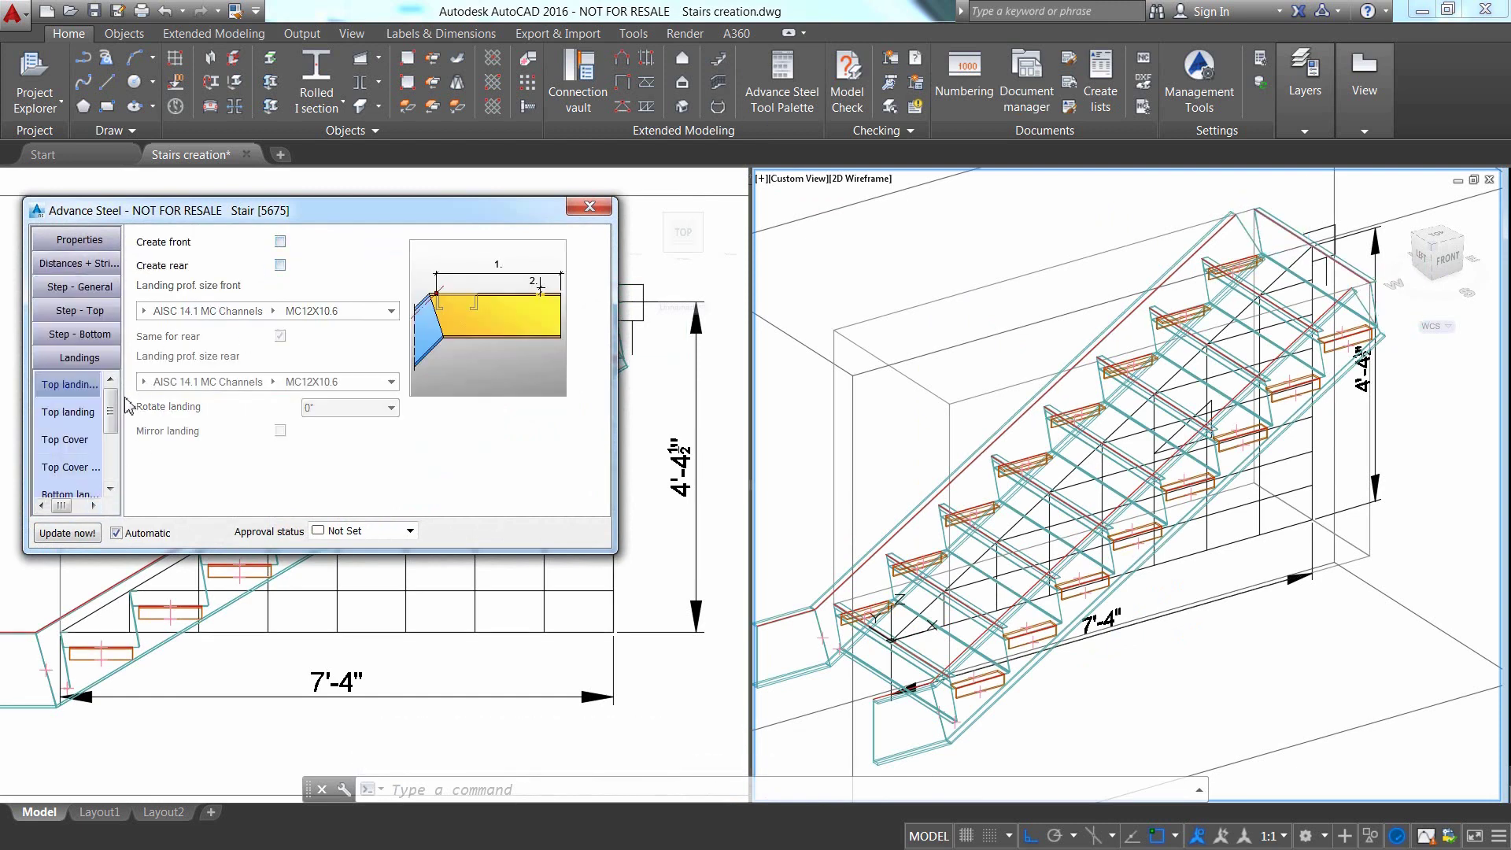
{"action": "scroll", "coordinate": [118, 425], "scroll_direction": "down", "scroll_amount": 1}
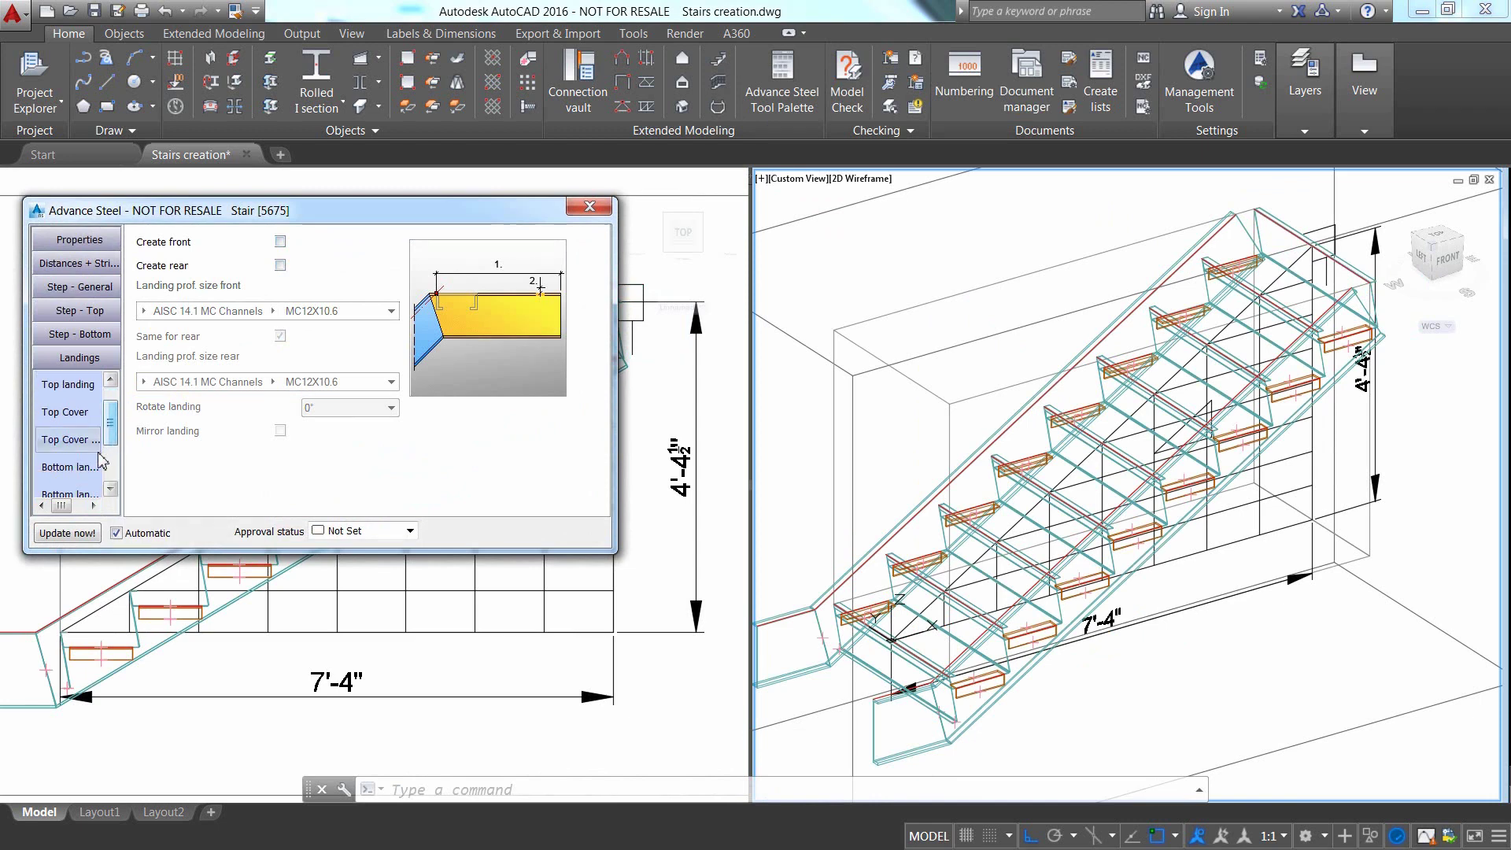
{"action": "left_click", "coordinate": [69, 466]}
{"action": "left_click", "coordinate": [280, 241]}
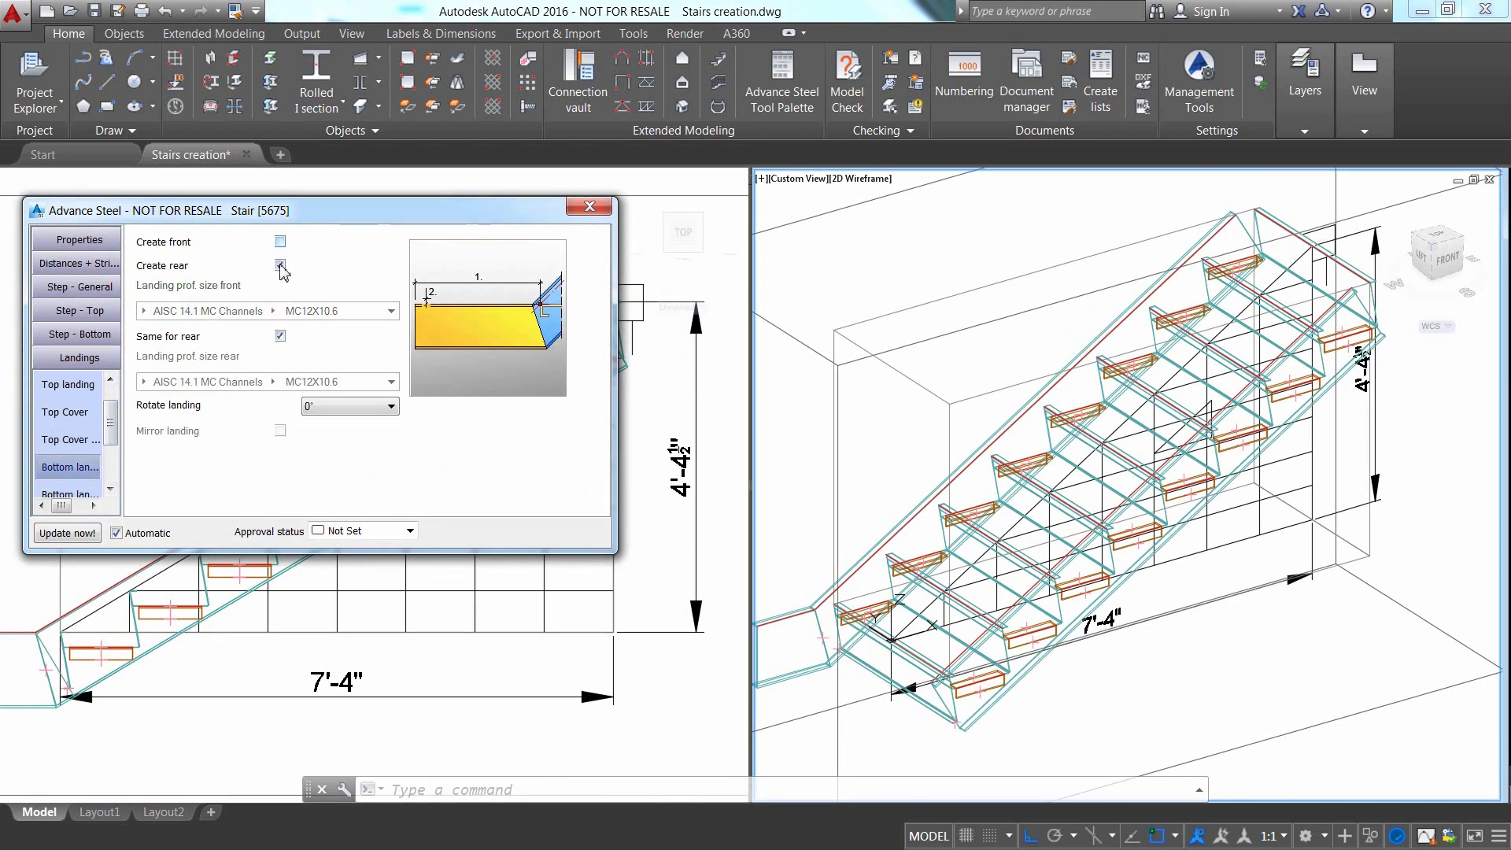
{"action": "left_click", "coordinate": [280, 265]}
- Set the stringer offset to 3 1/4"
{"action": "left_click", "coordinate": [78, 263]}
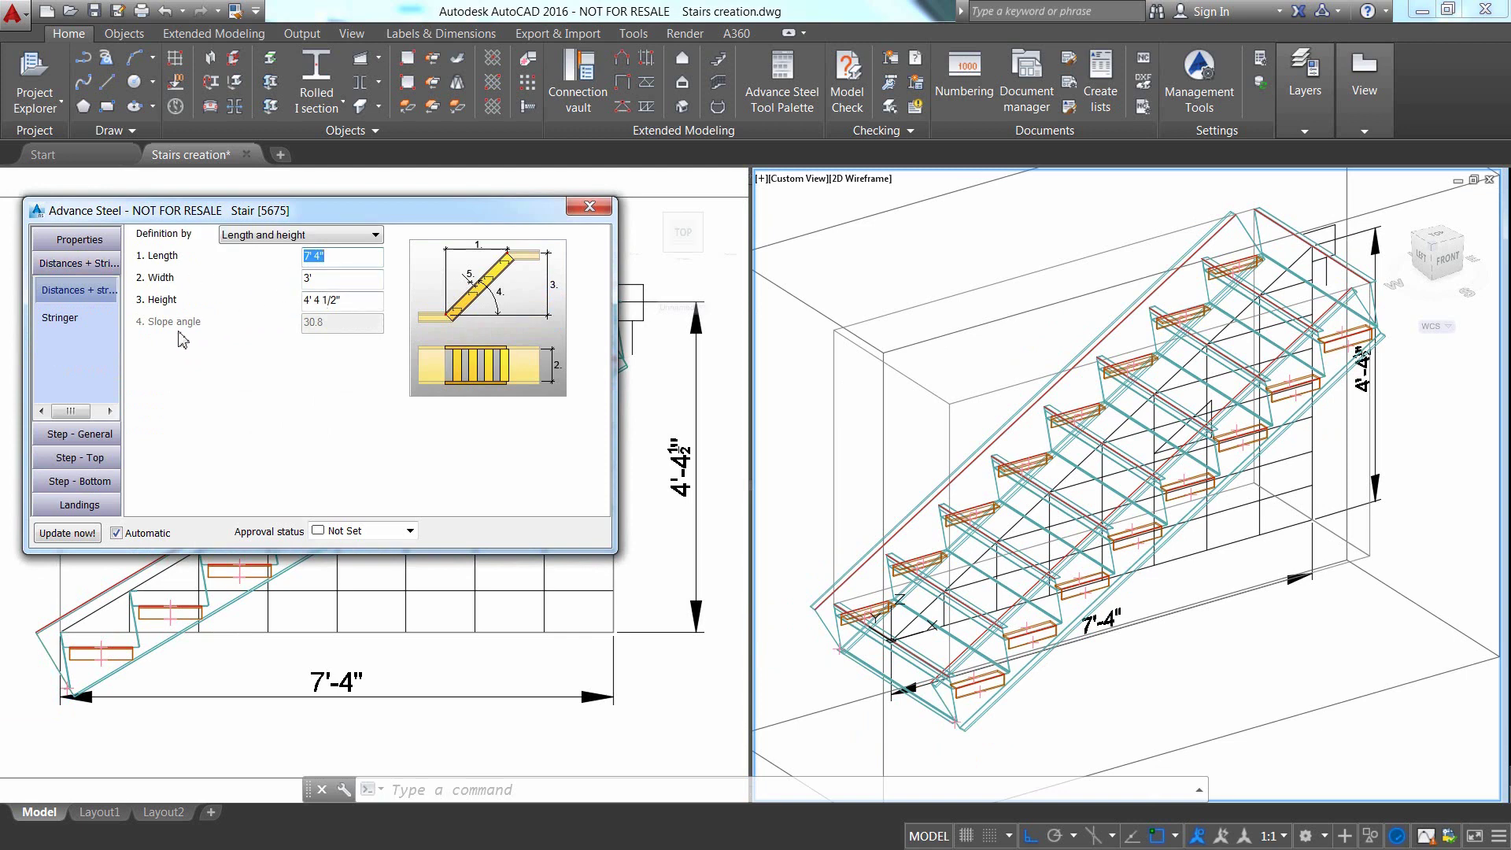
{"action": "left_click", "coordinate": [108, 329]}
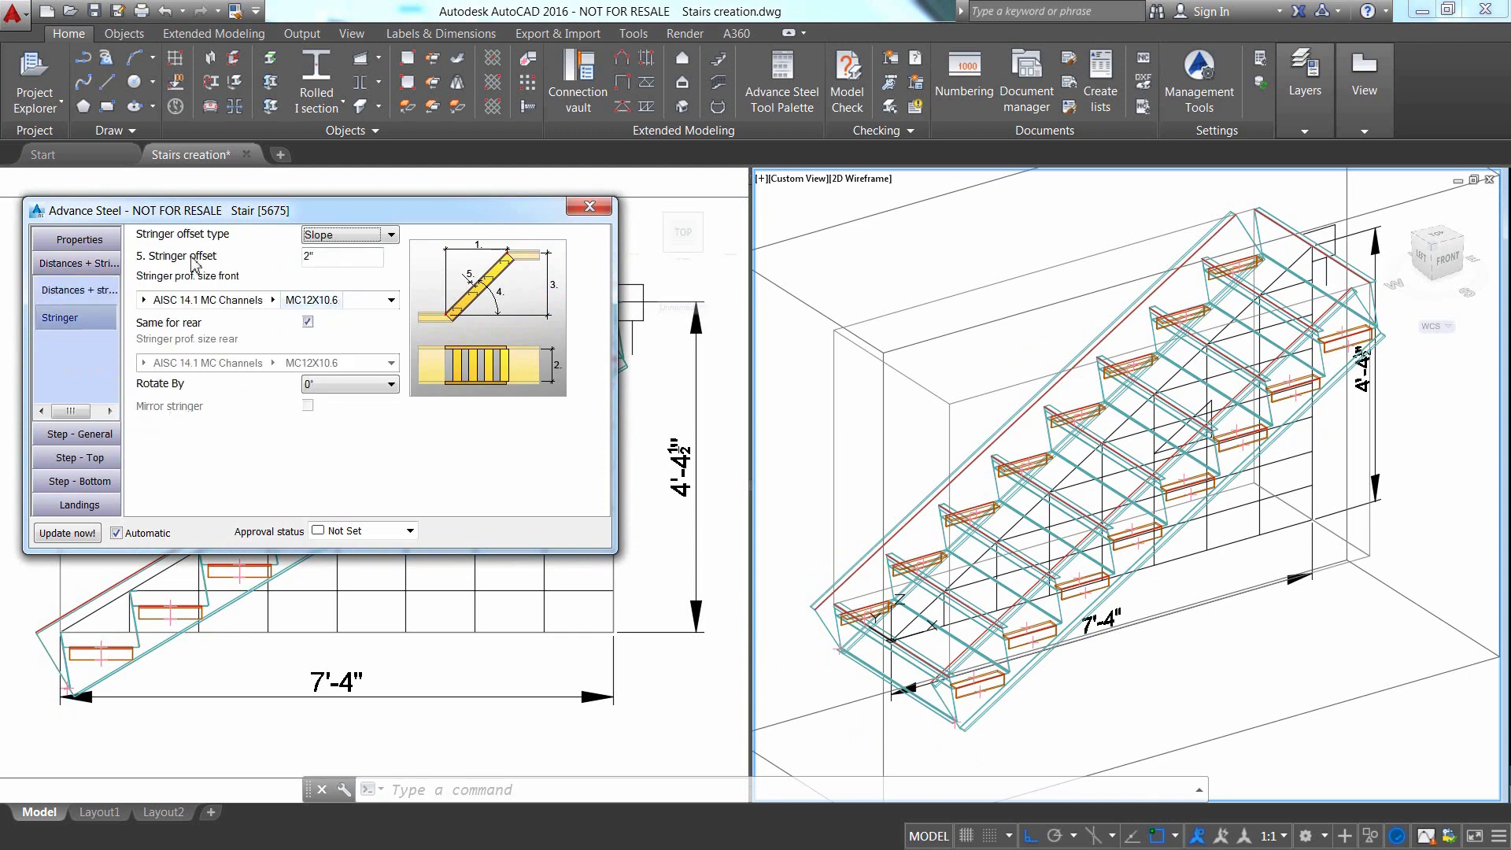
{"action": "key", "text": "Tab"}
{"action": "key", "text": "Return"}
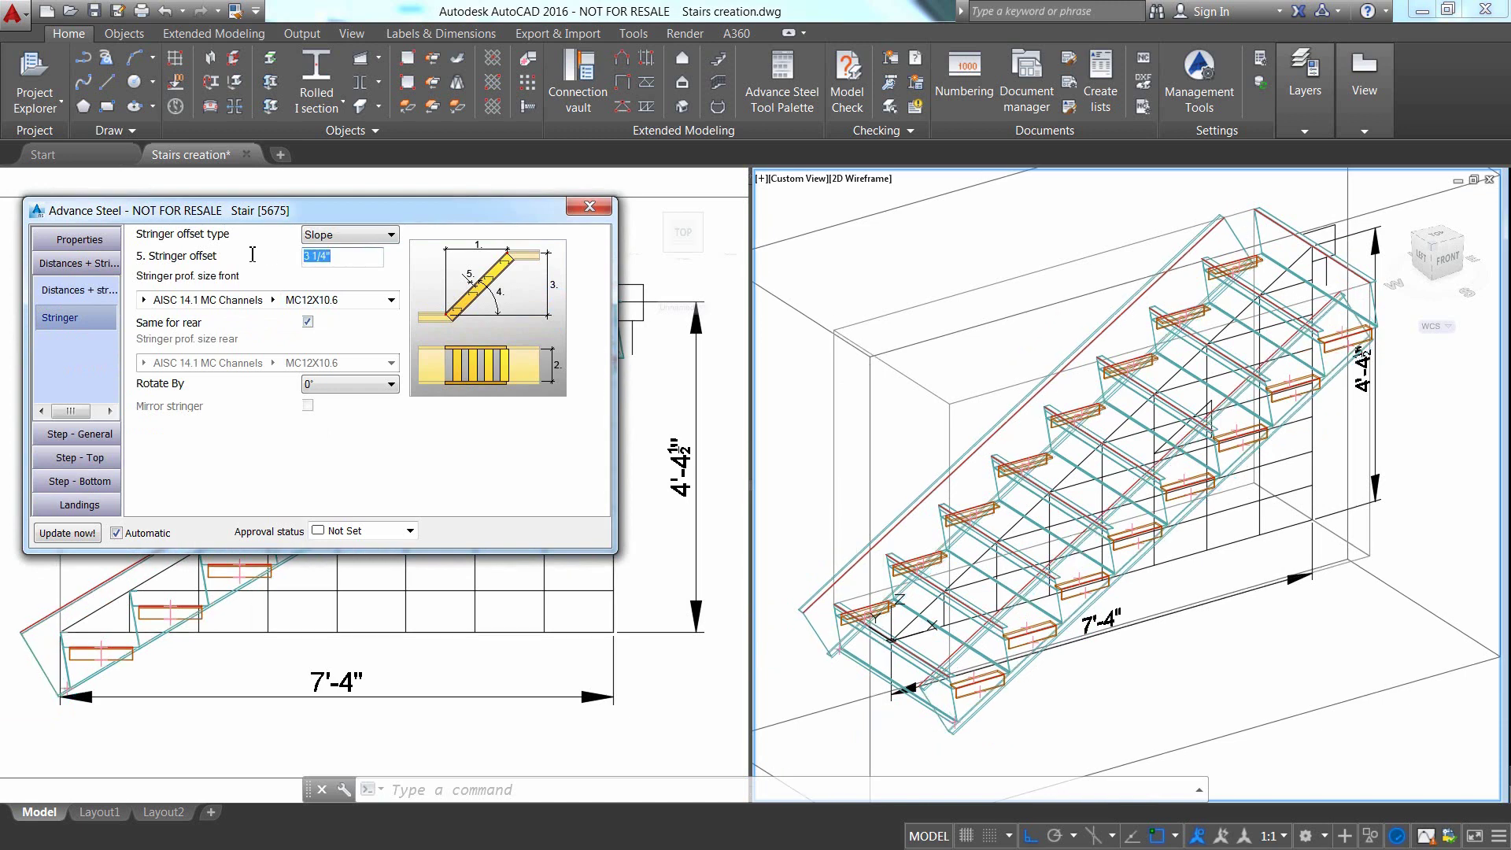
- Set the general step tread type to Type 19 bent plate
{"action": "left_click", "coordinate": [96, 434]}
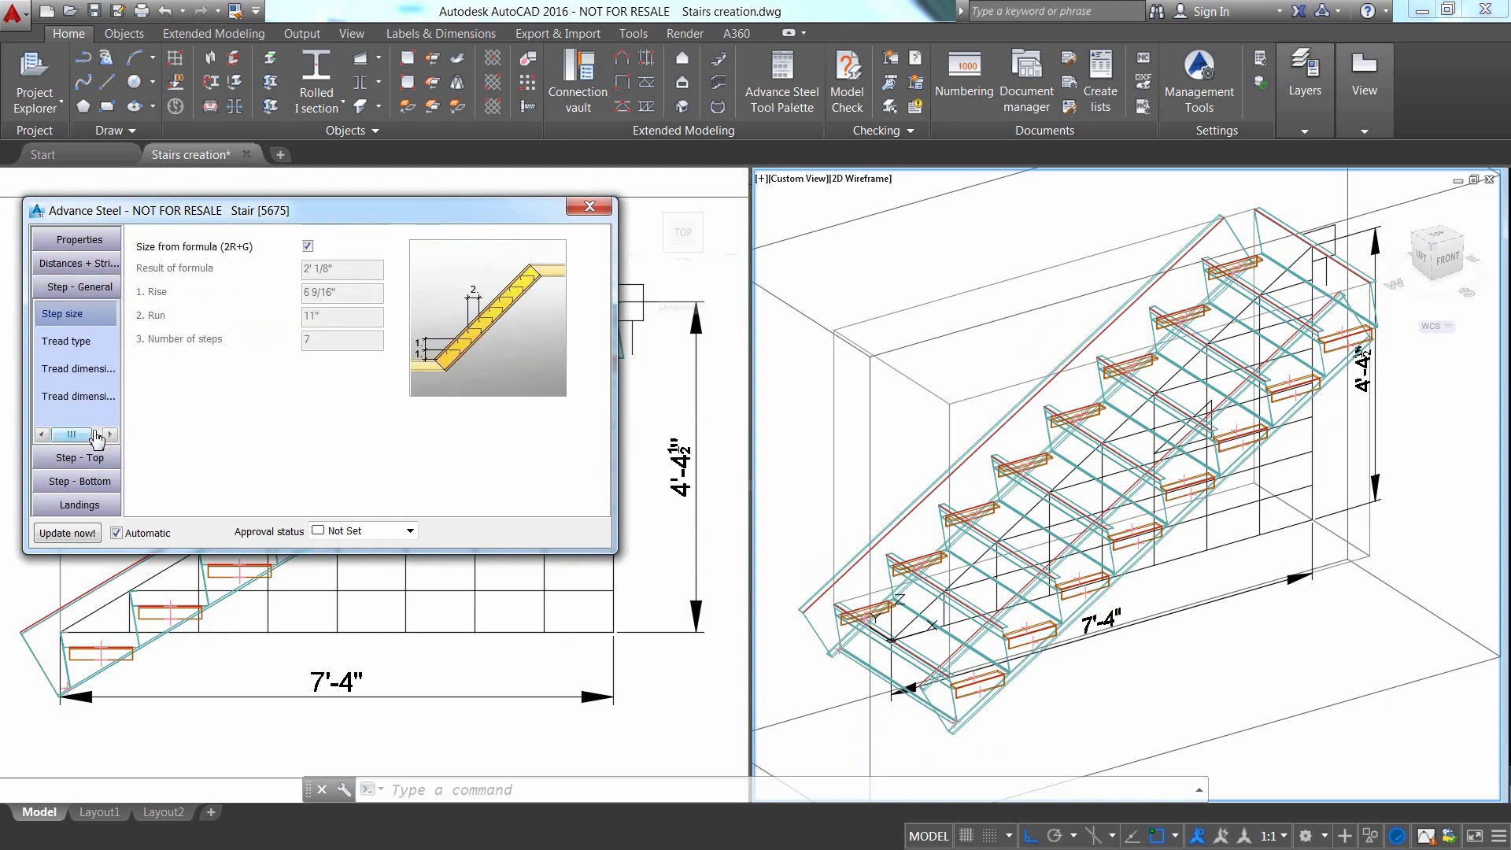
{"action": "left_click", "coordinate": [67, 341]}
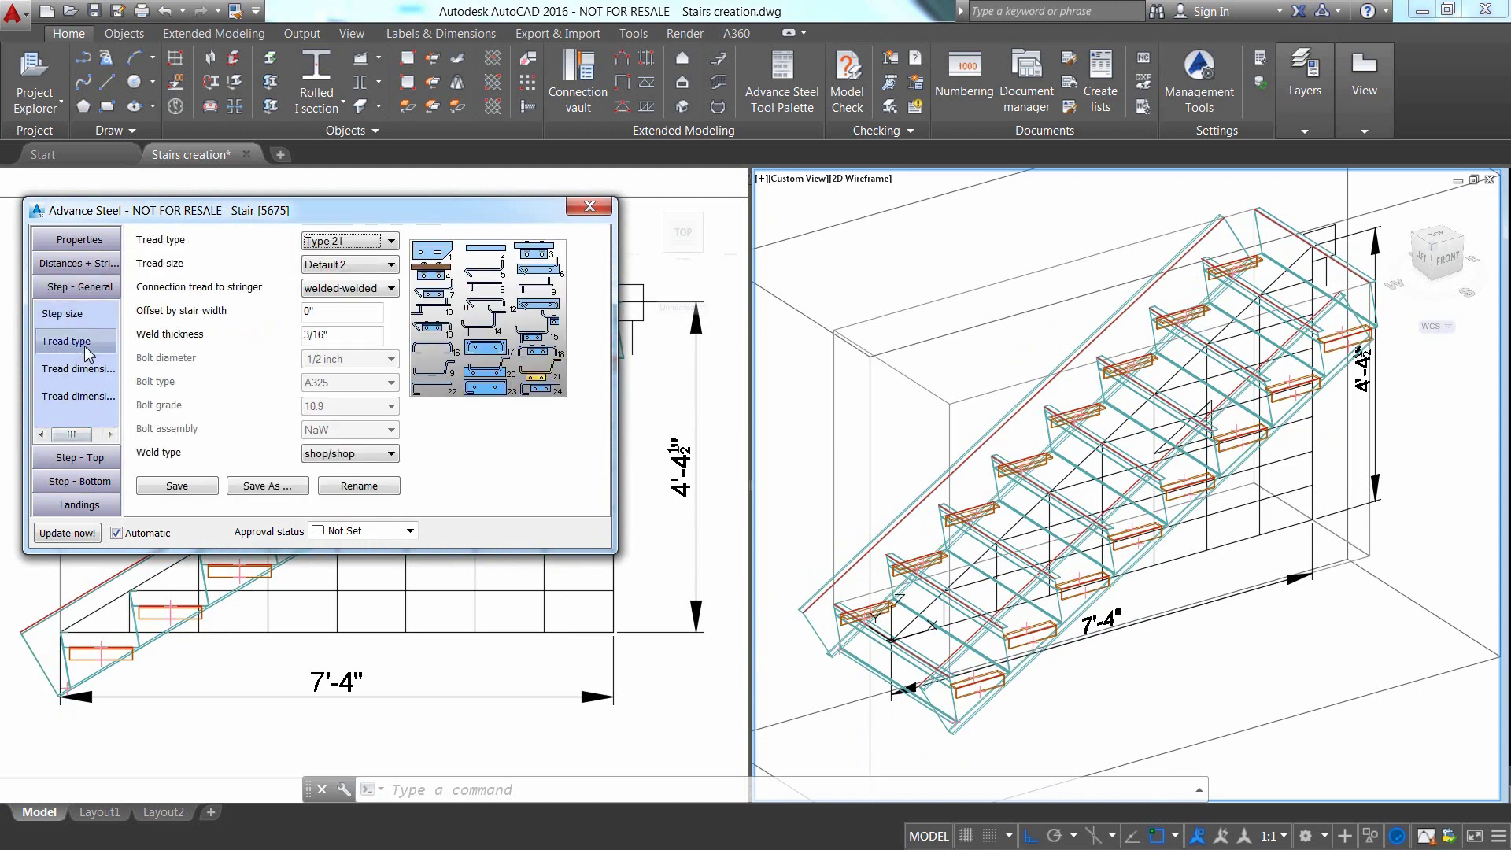
{"action": "left_click", "coordinate": [375, 249]}
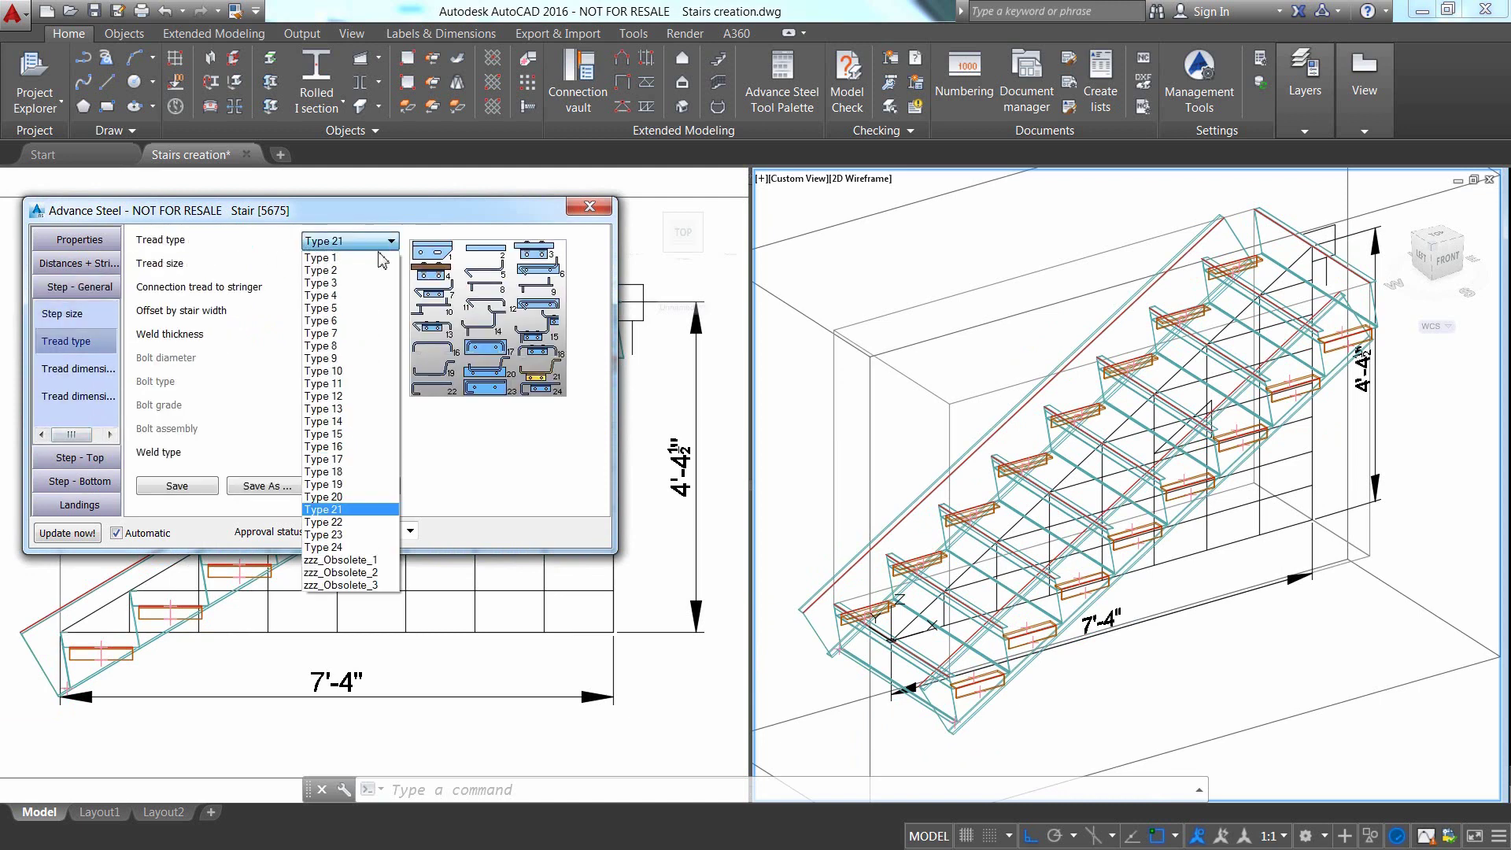
{"action": "left_click", "coordinate": [361, 485]}
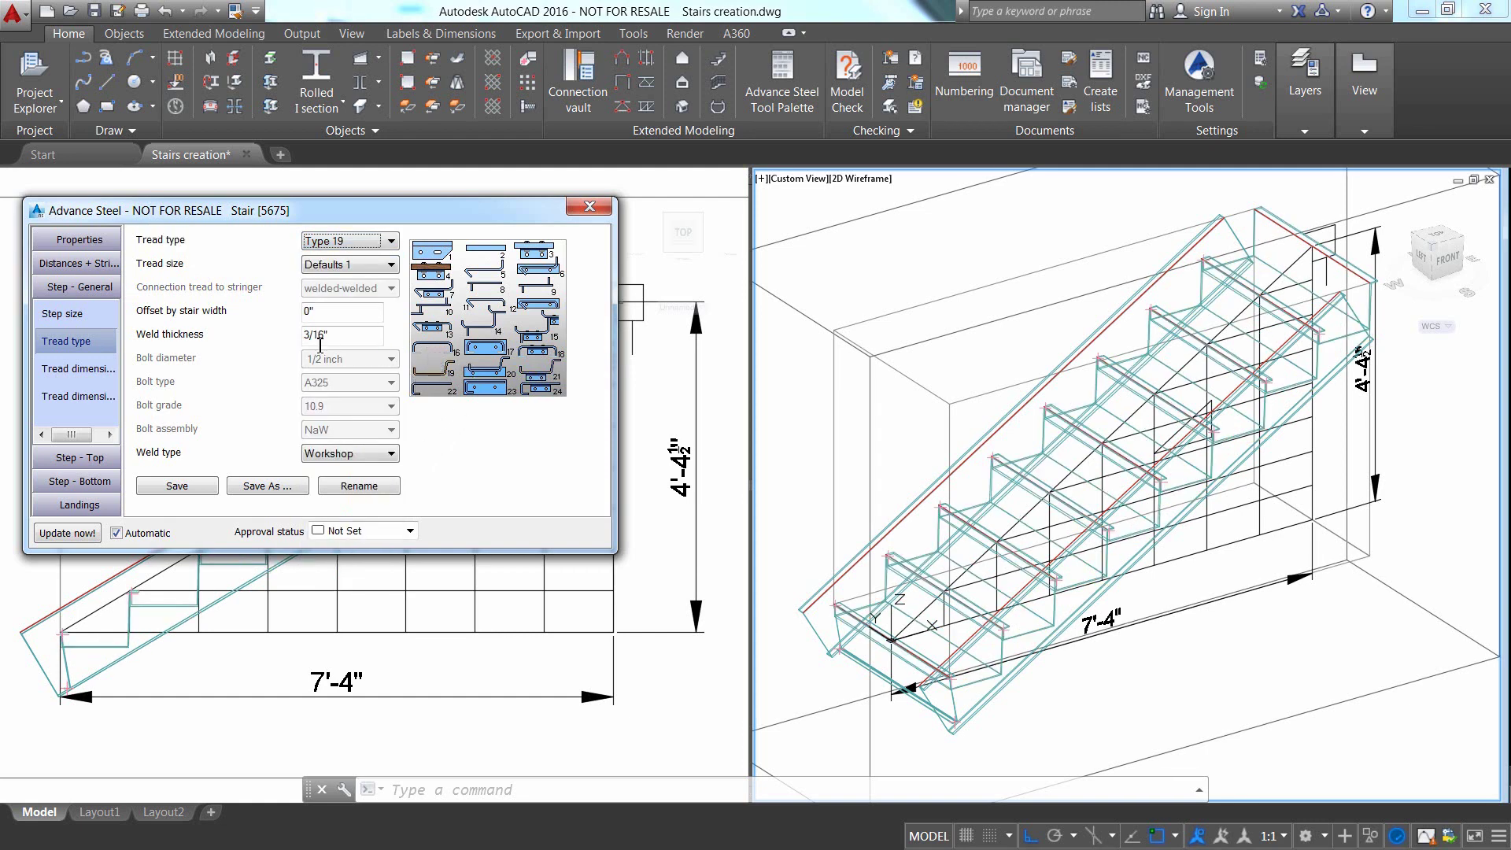
- Set the tread thickness to .125" and the tread width to 11 9/16"
{"action": "left_click", "coordinate": [118, 368]}
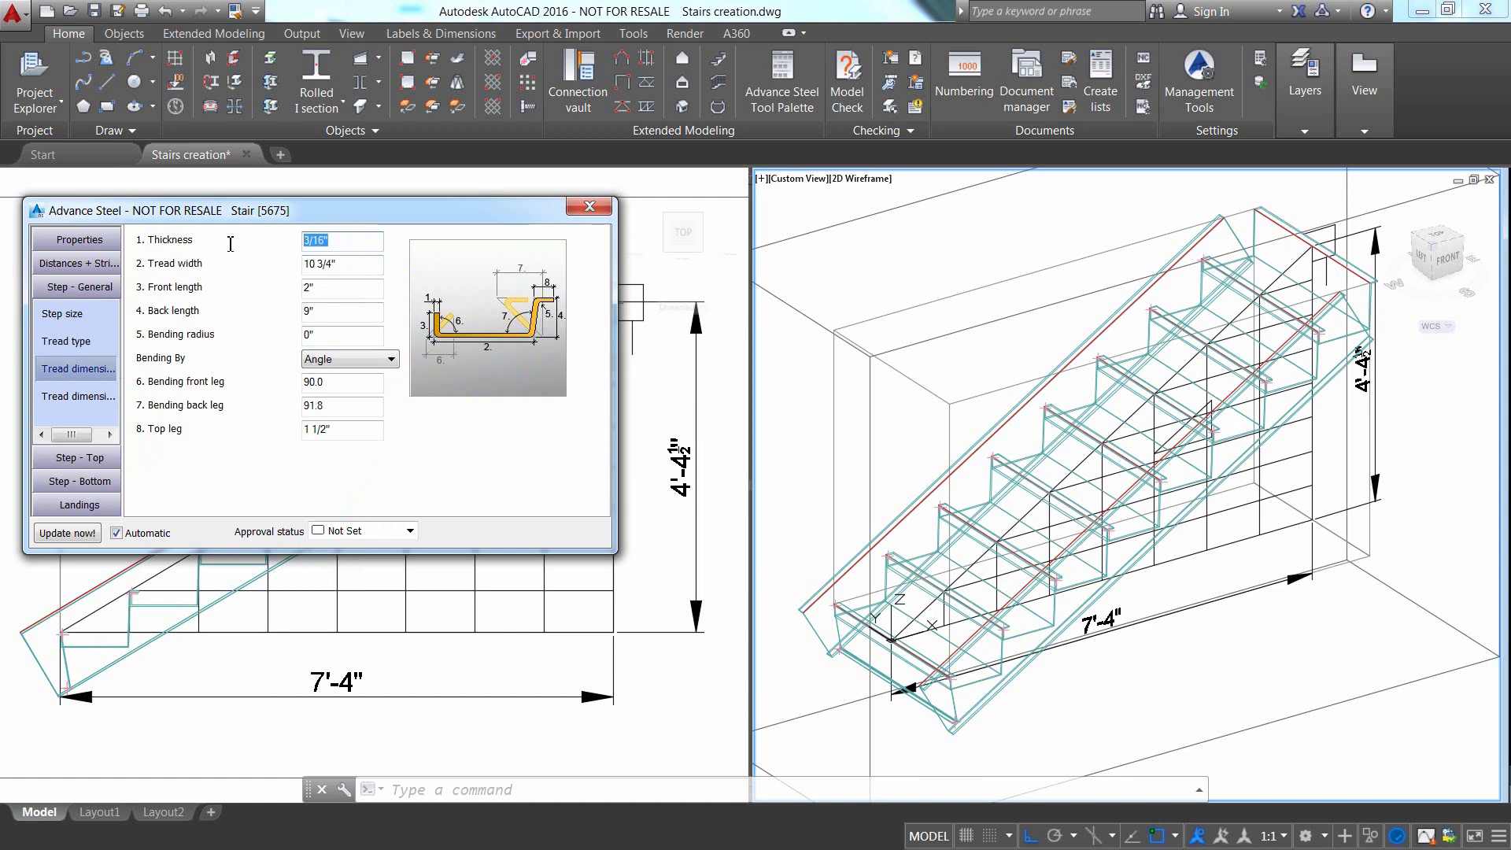
{"action": "type", "text": ".125"}
{"action": "key", "text": "Return"}
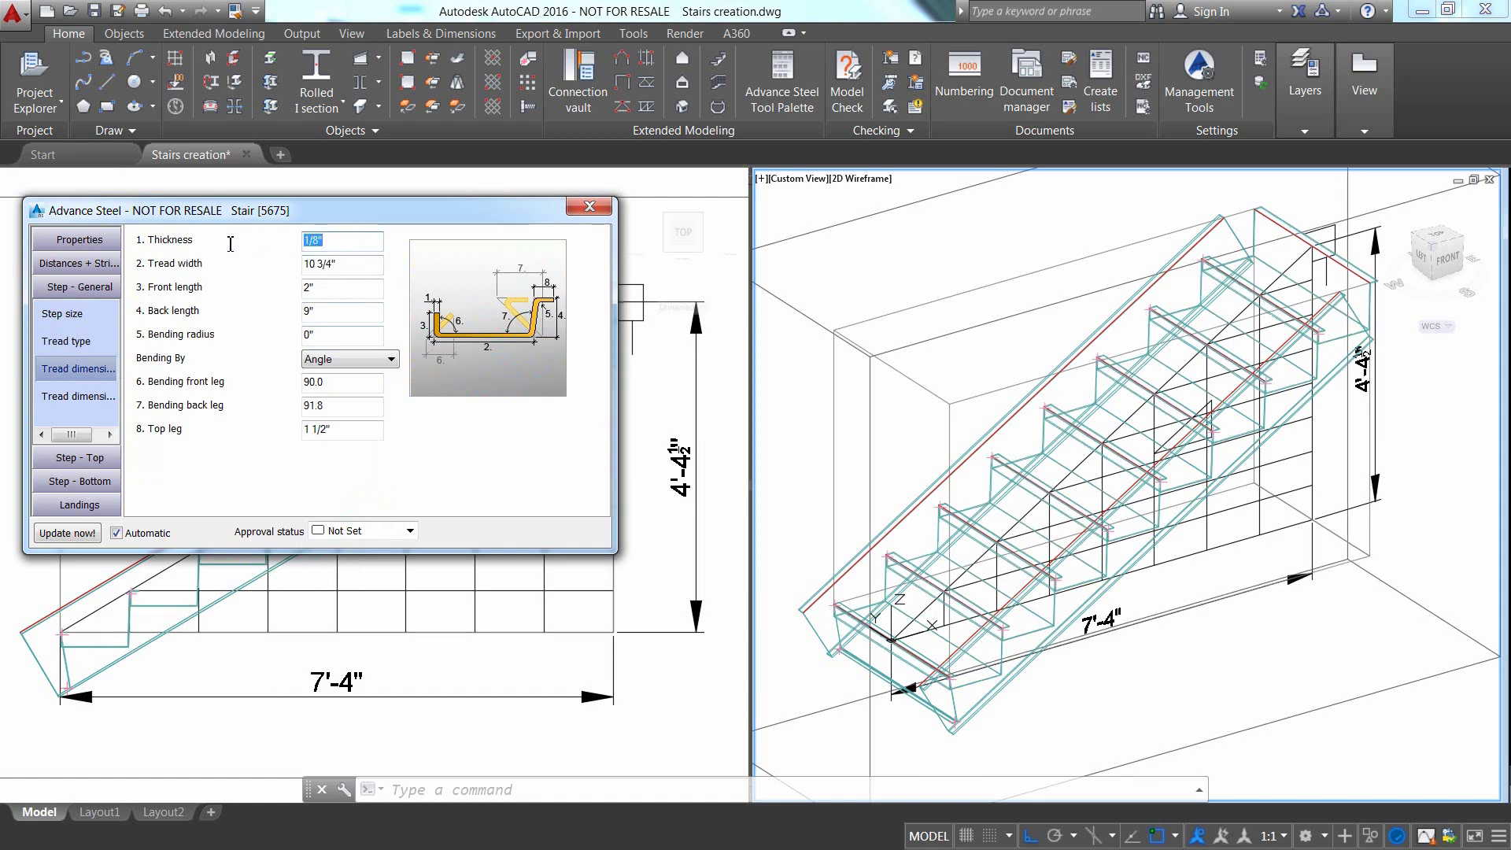
{"action": "left_click", "coordinate": [315, 265]}
{"action": "key", "text": "BackSpace"}
{"action": "key", "text": "BackSpace"}
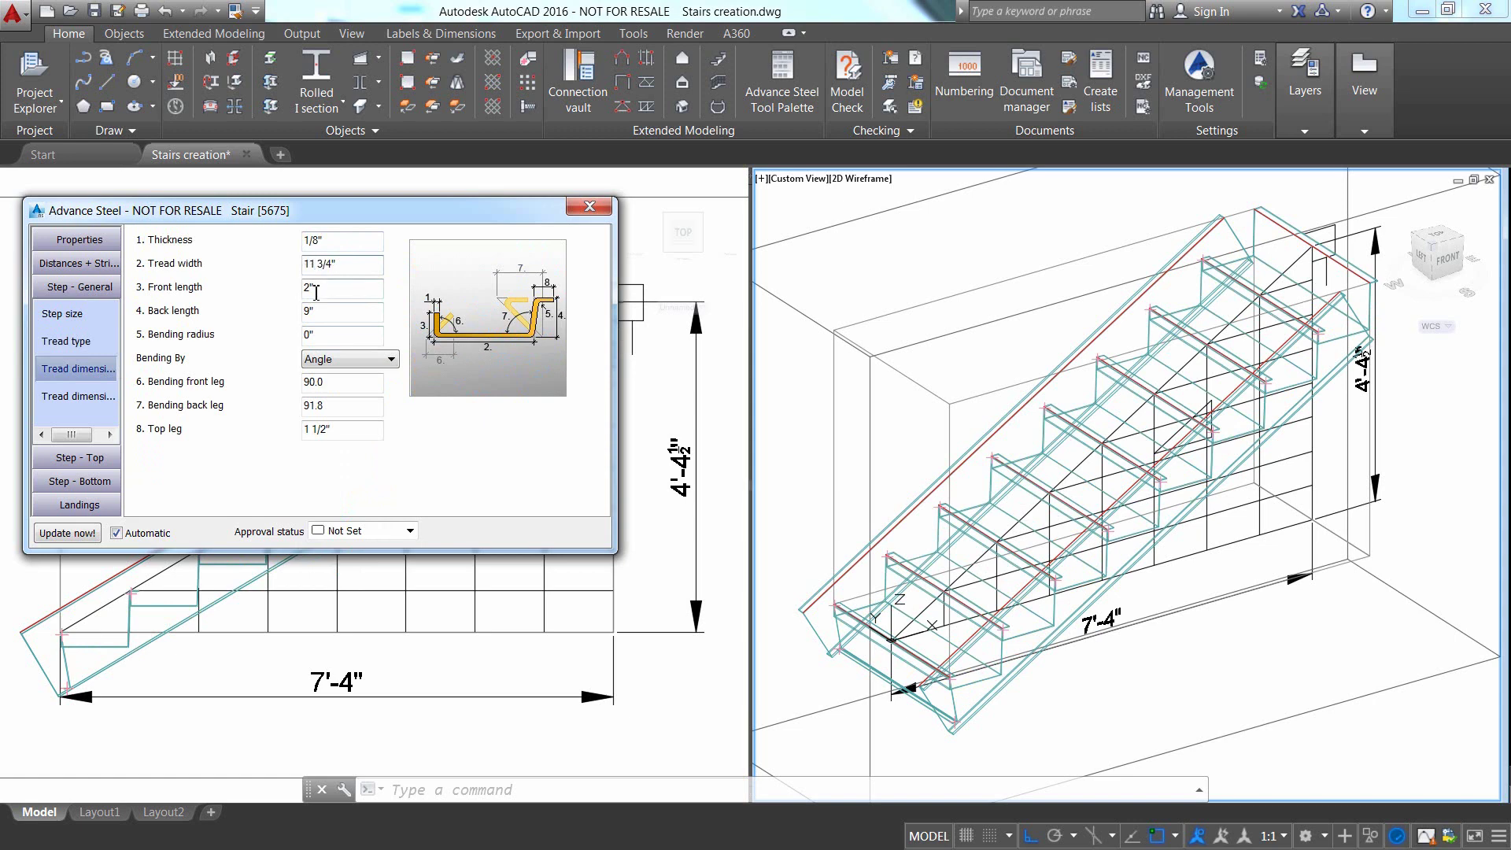
{"action": "type", "text": "9/16"}
{"action": "key", "text": "Delete"}
{"action": "key", "text": "Return"}
{"action": "mouse_move", "coordinate": [304, 218]}
{"action": "left_mouse_down"}
{"action": "mouse_move", "coordinate": [618, 484]}
{"action": "mouse_move", "coordinate": [658, 492]}
{"action": "mouse_move", "coordinate": [324, 237]}
{"action": "mouse_move", "coordinate": [324, 212]}
{"action": "left_mouse_up"}
- Give the tread a 1" front length, 1/16" bend radius, and 95/85 leg bends
{"action": "left_click", "coordinate": [351, 281]}
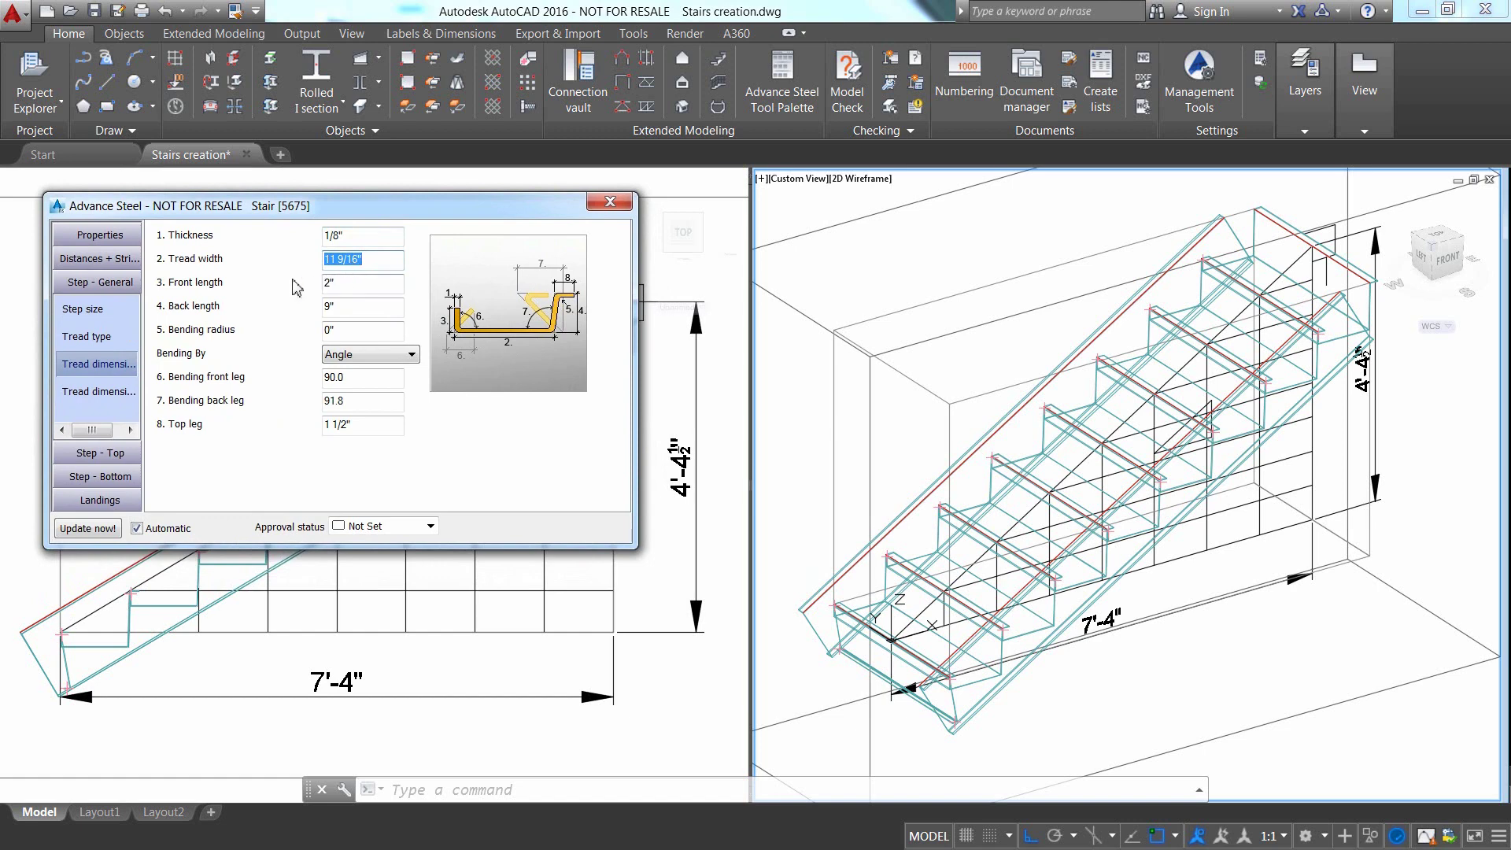
{"action": "key", "text": "Return"}
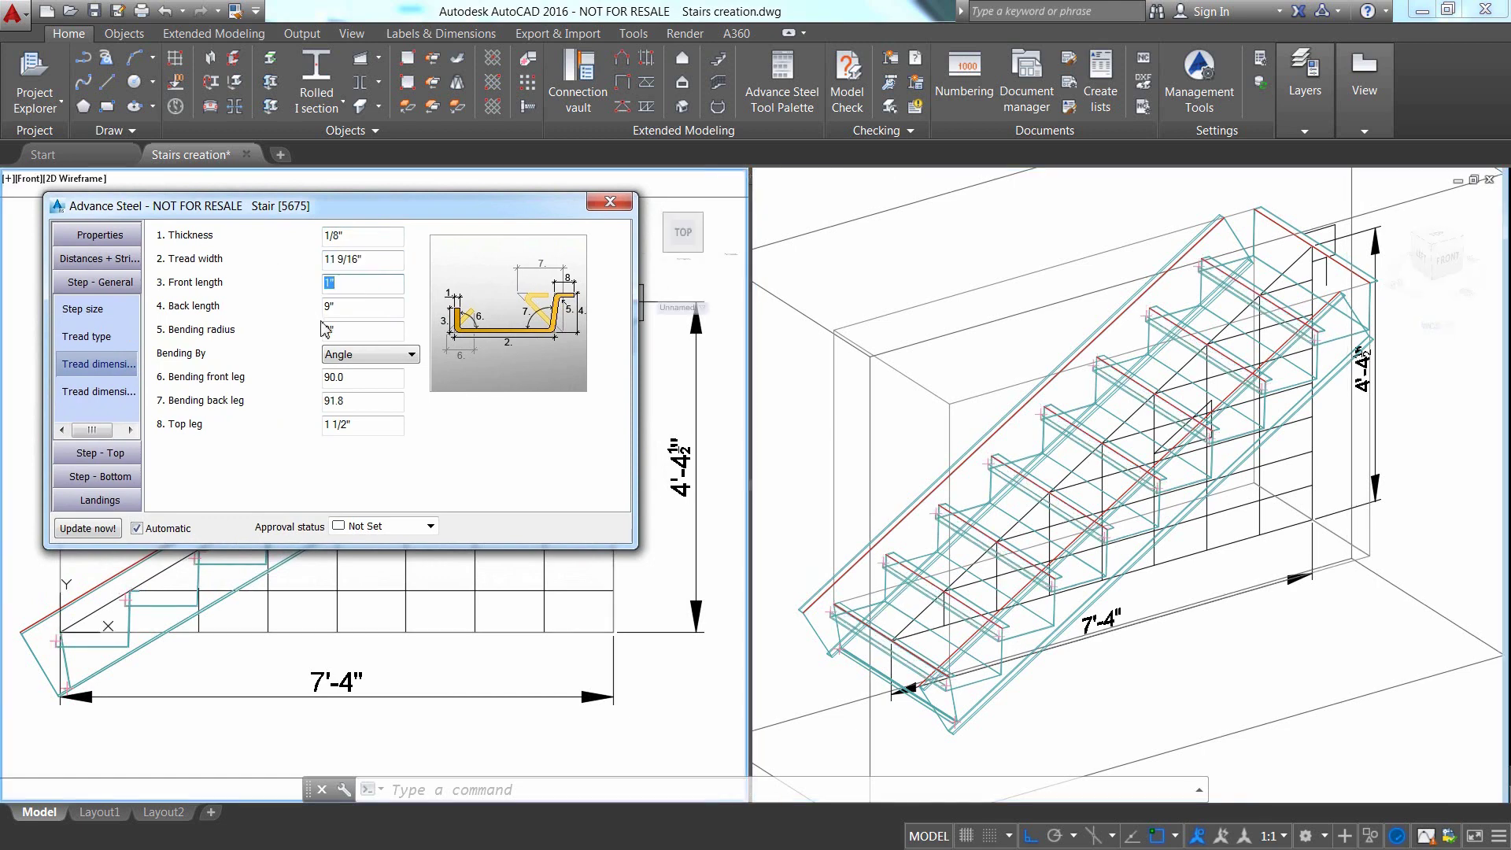
{"action": "left_click", "coordinate": [334, 330]}
{"action": "type", "text": "1/16\""}
{"action": "key", "text": "Return"}
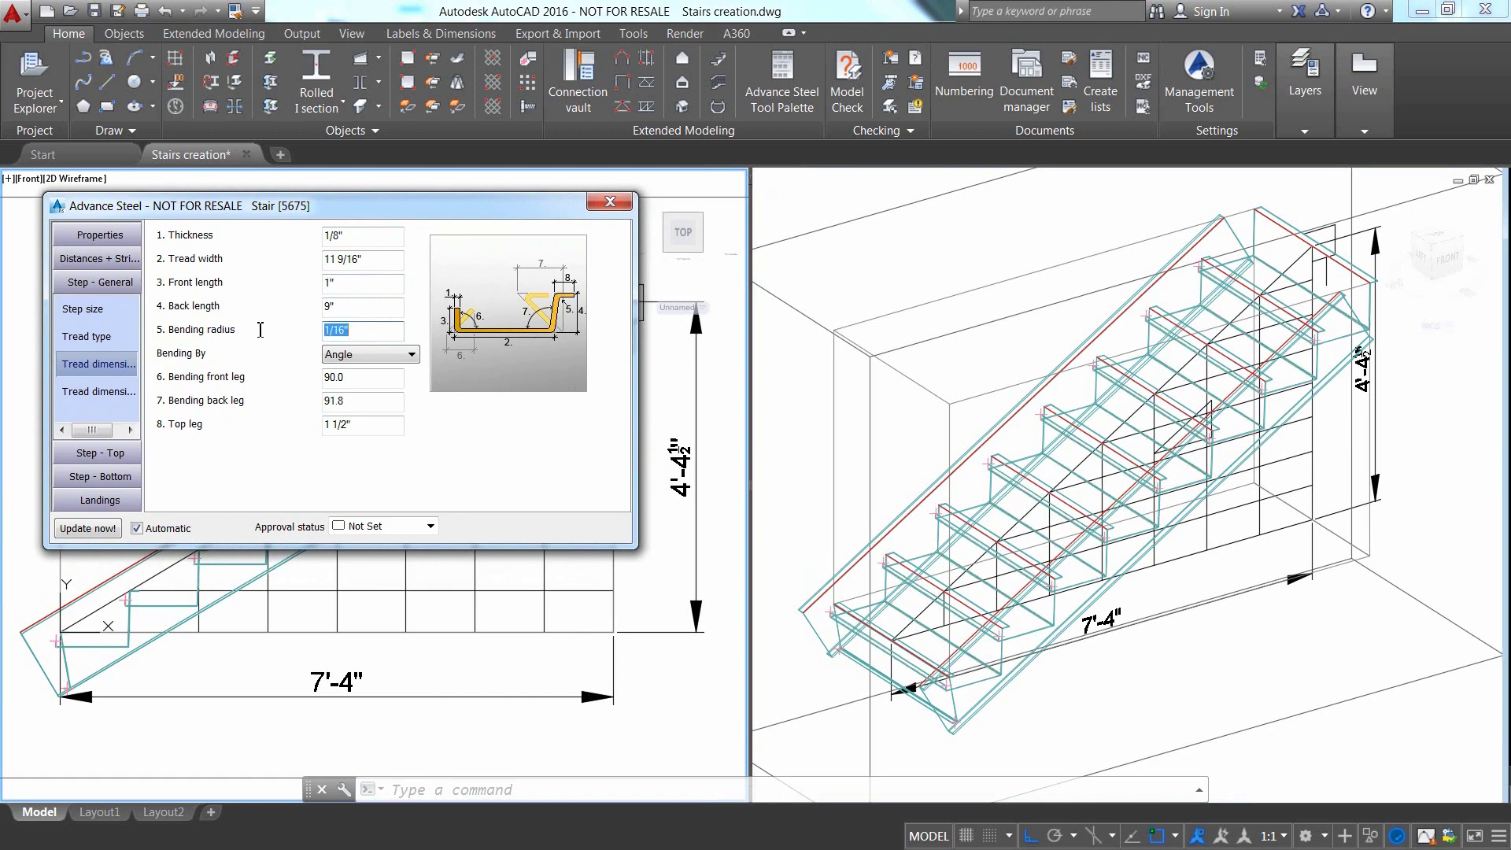
{"action": "left_click", "coordinate": [325, 378]}
{"action": "type", "text": "95"}
{"action": "key", "text": "Return"}
{"action": "left_click", "coordinate": [363, 400]}
{"action": "type", "text": "85"}
{"action": "key", "text": "Return"}
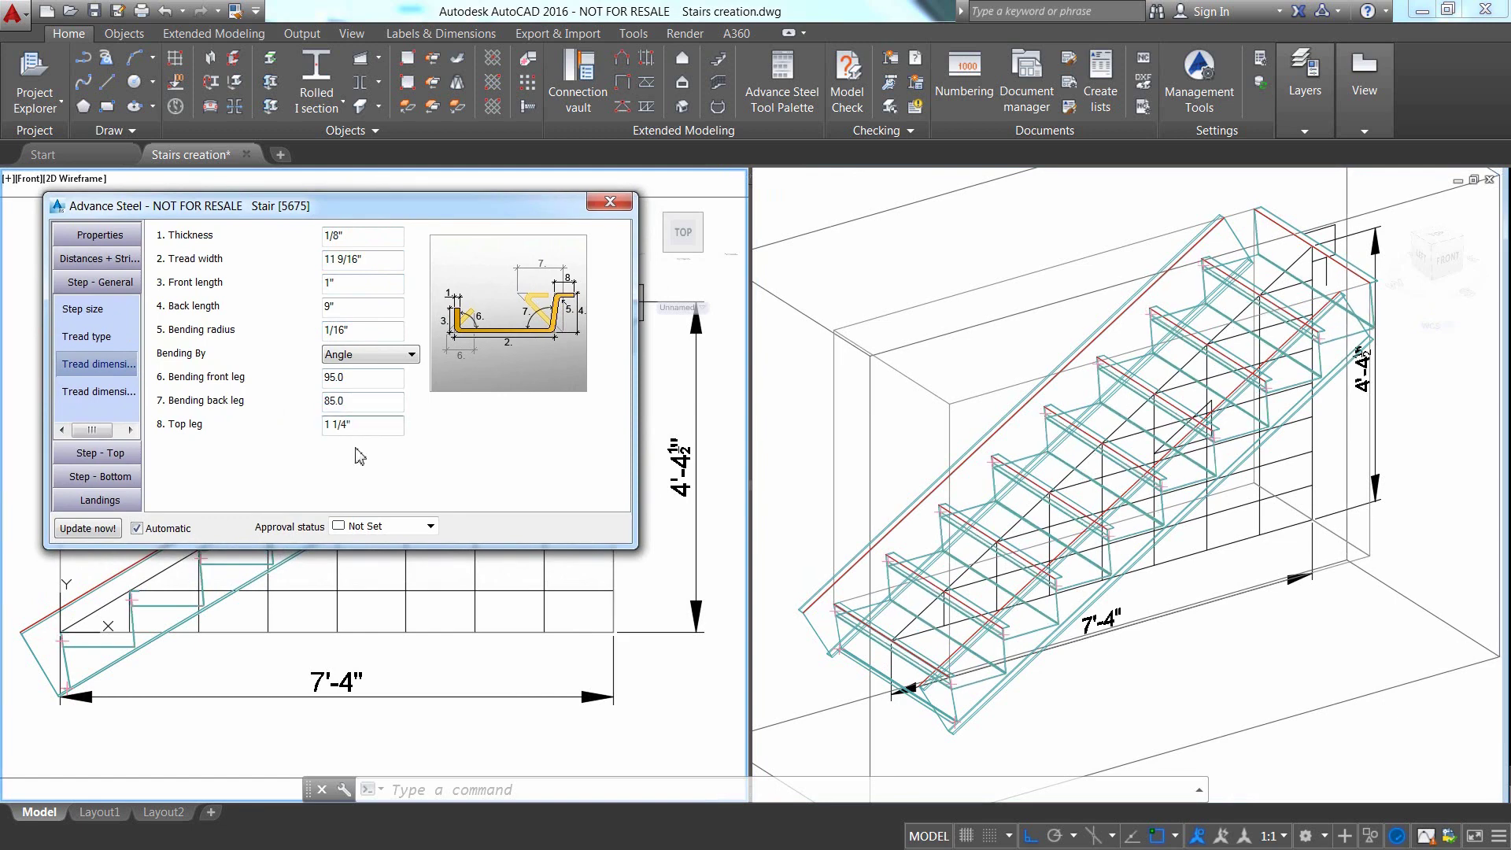
{"action": "key", "text": "Tab"}
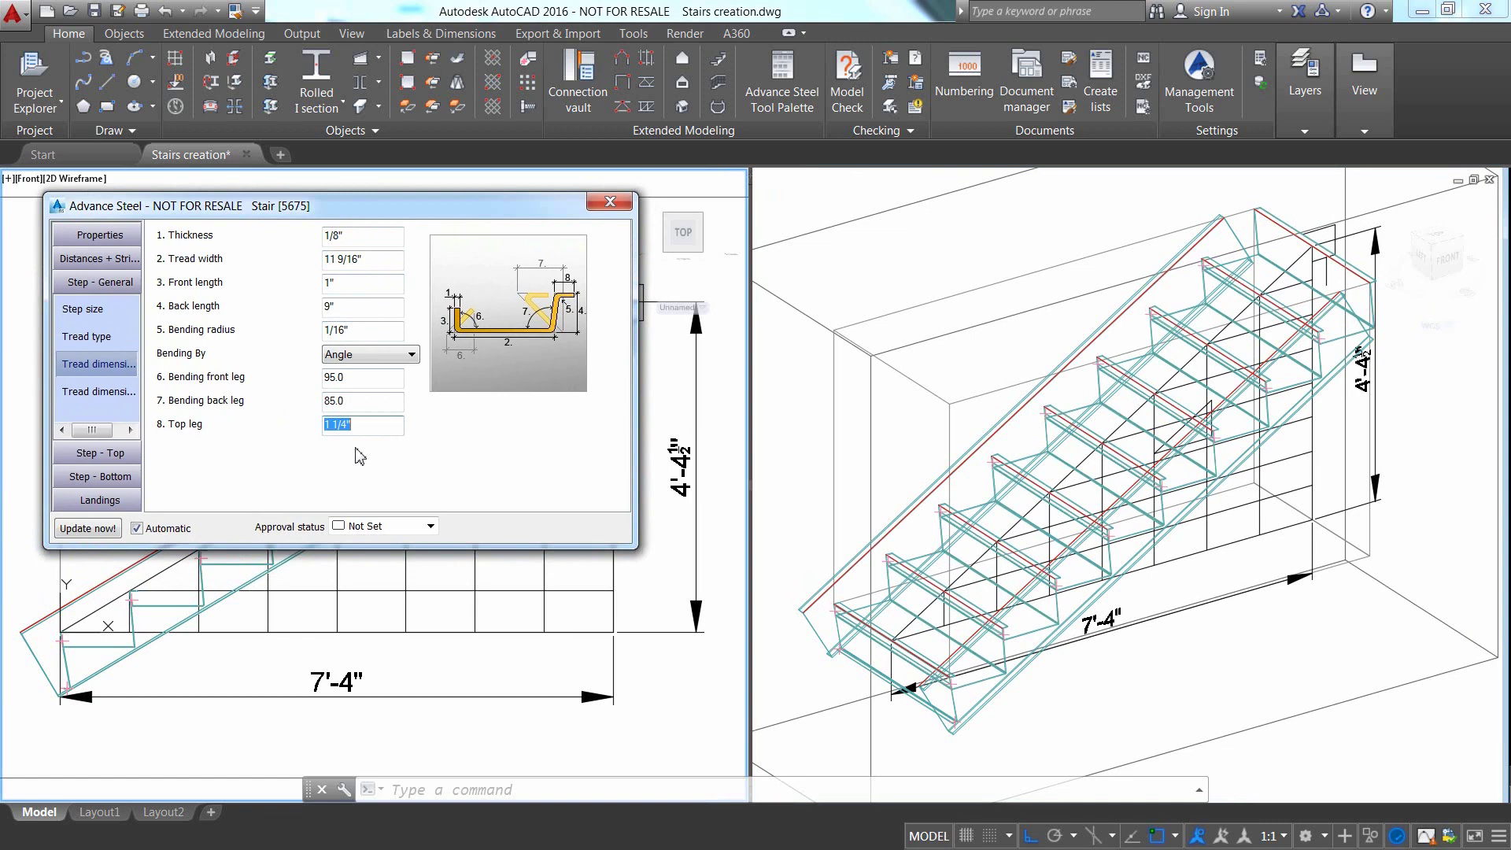
- Set the bottom step tread to 1/8" thickness and -1" width
{"action": "left_click", "coordinate": [106, 477]}
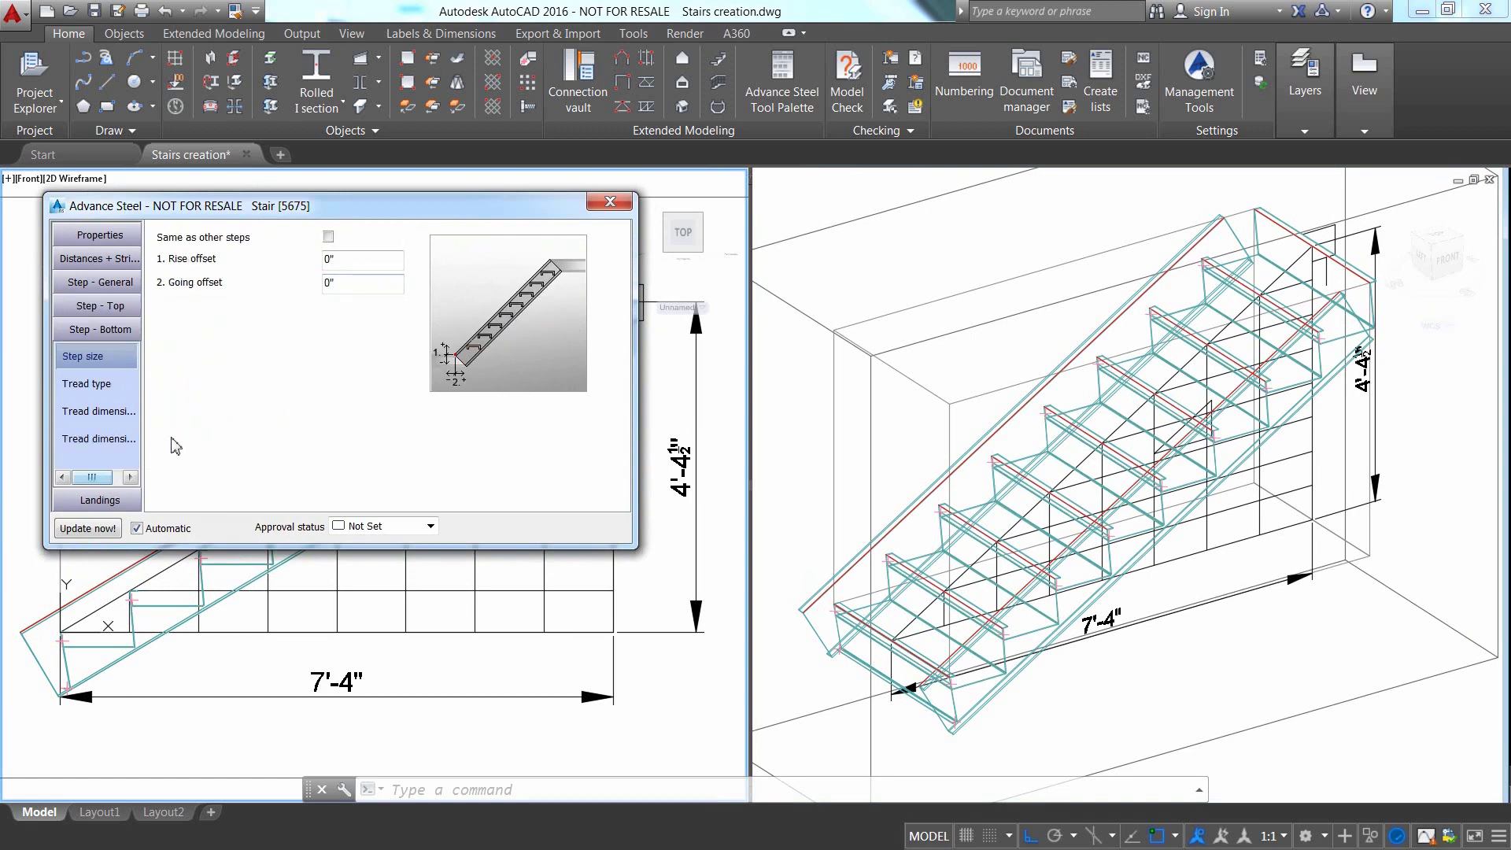
{"action": "left_click", "coordinate": [124, 387]}
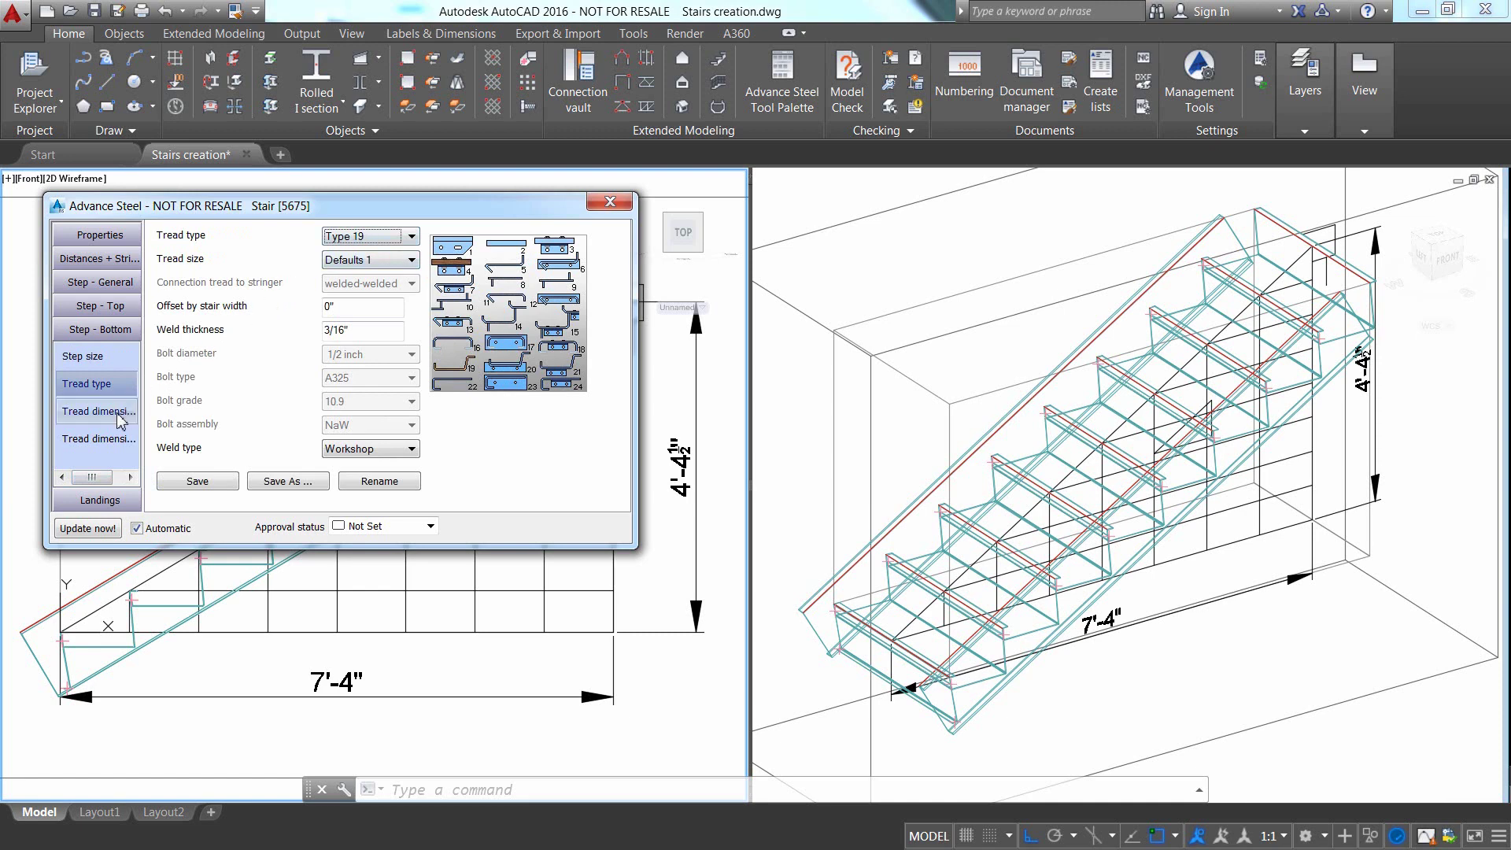
{"action": "left_click", "coordinate": [119, 417]}
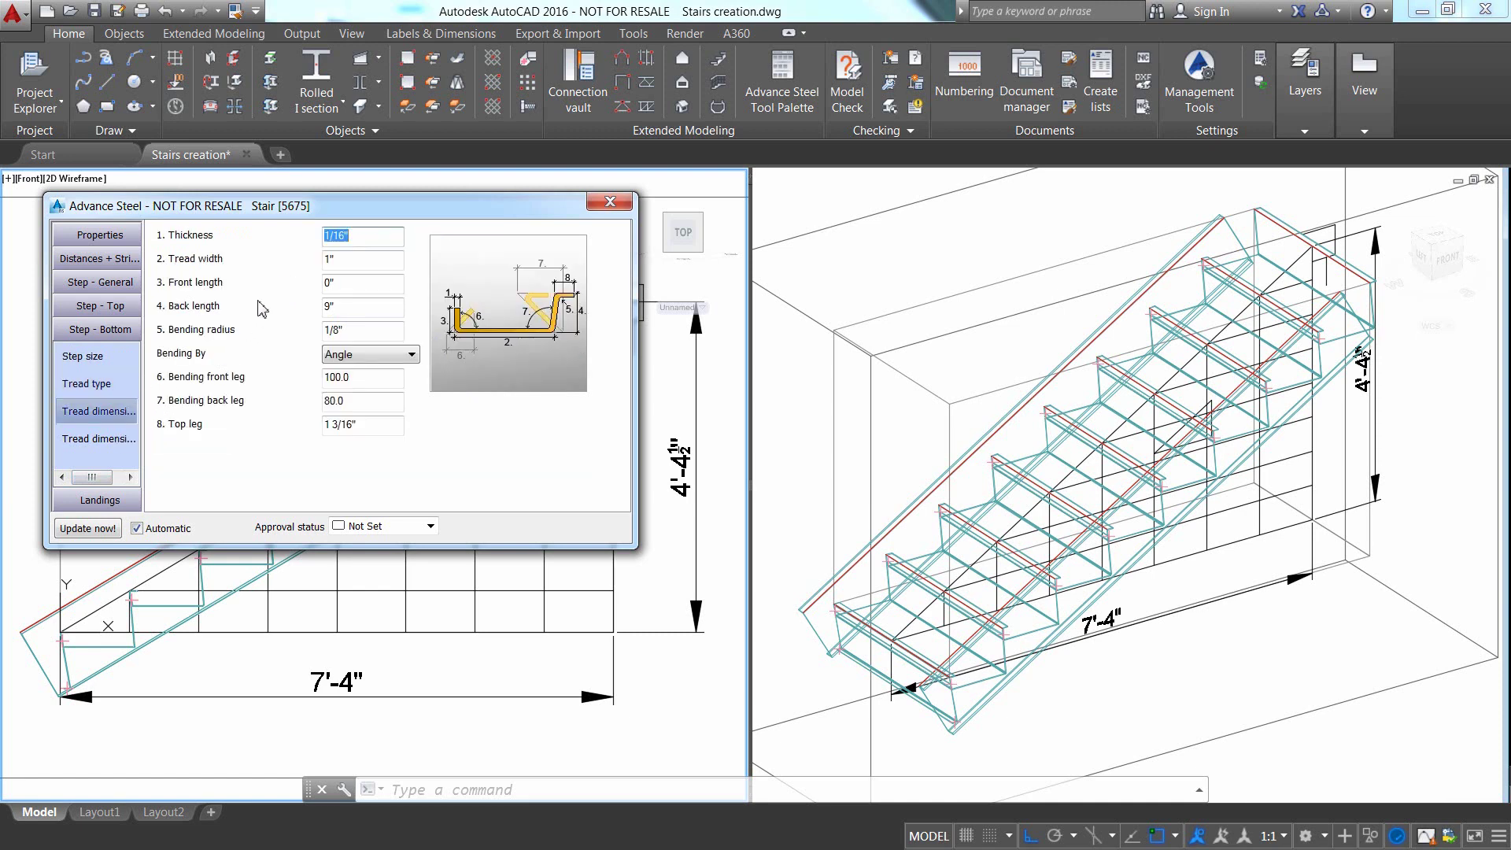
{"action": "key", "text": "BackSpace"}
{"action": "key", "text": "Return"}
{"action": "left_click", "coordinate": [327, 258]}
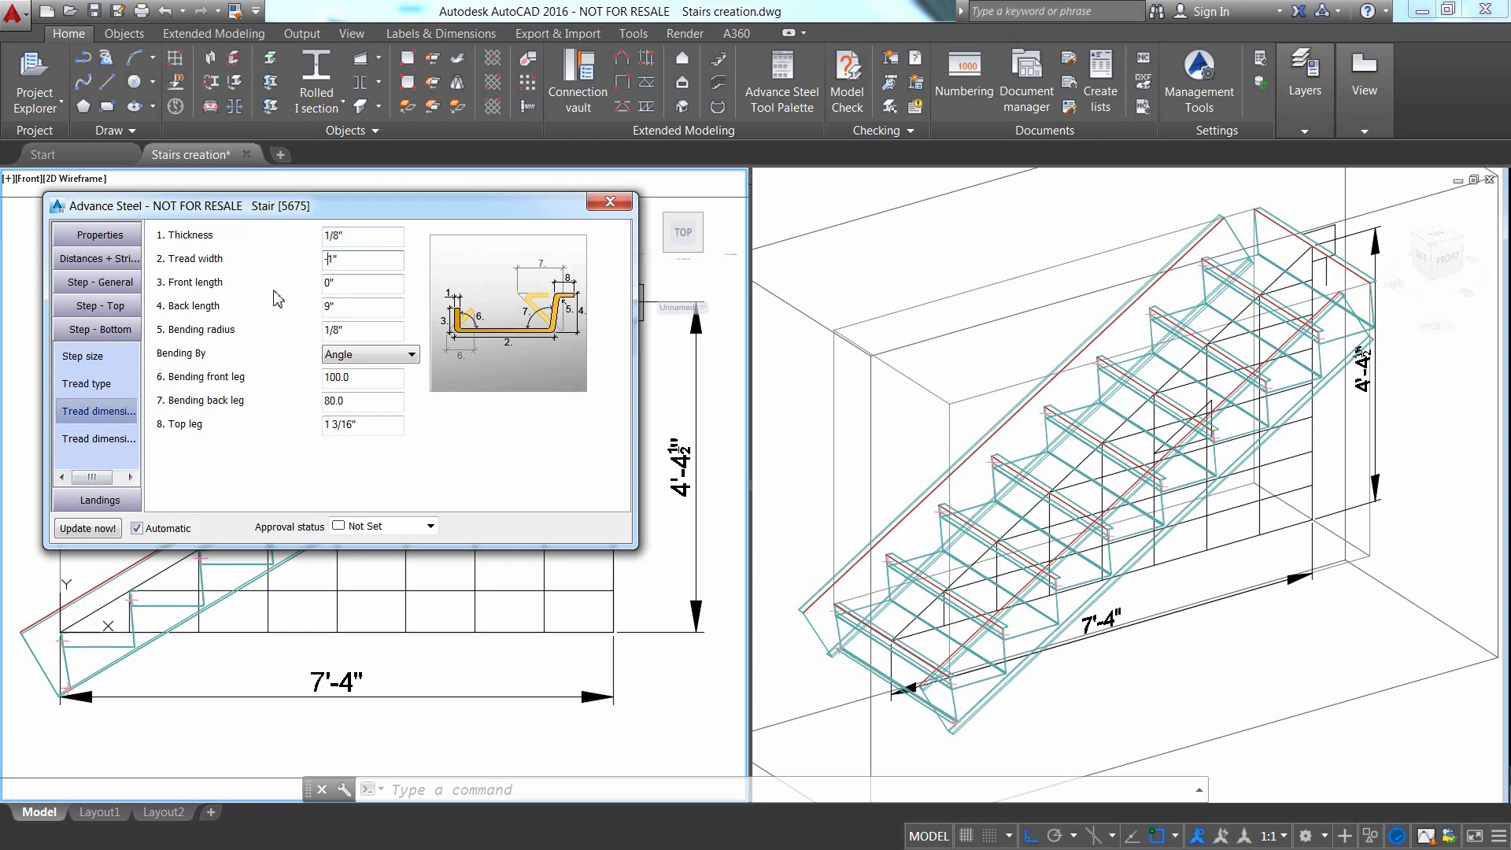
{"action": "key", "text": "Return"}
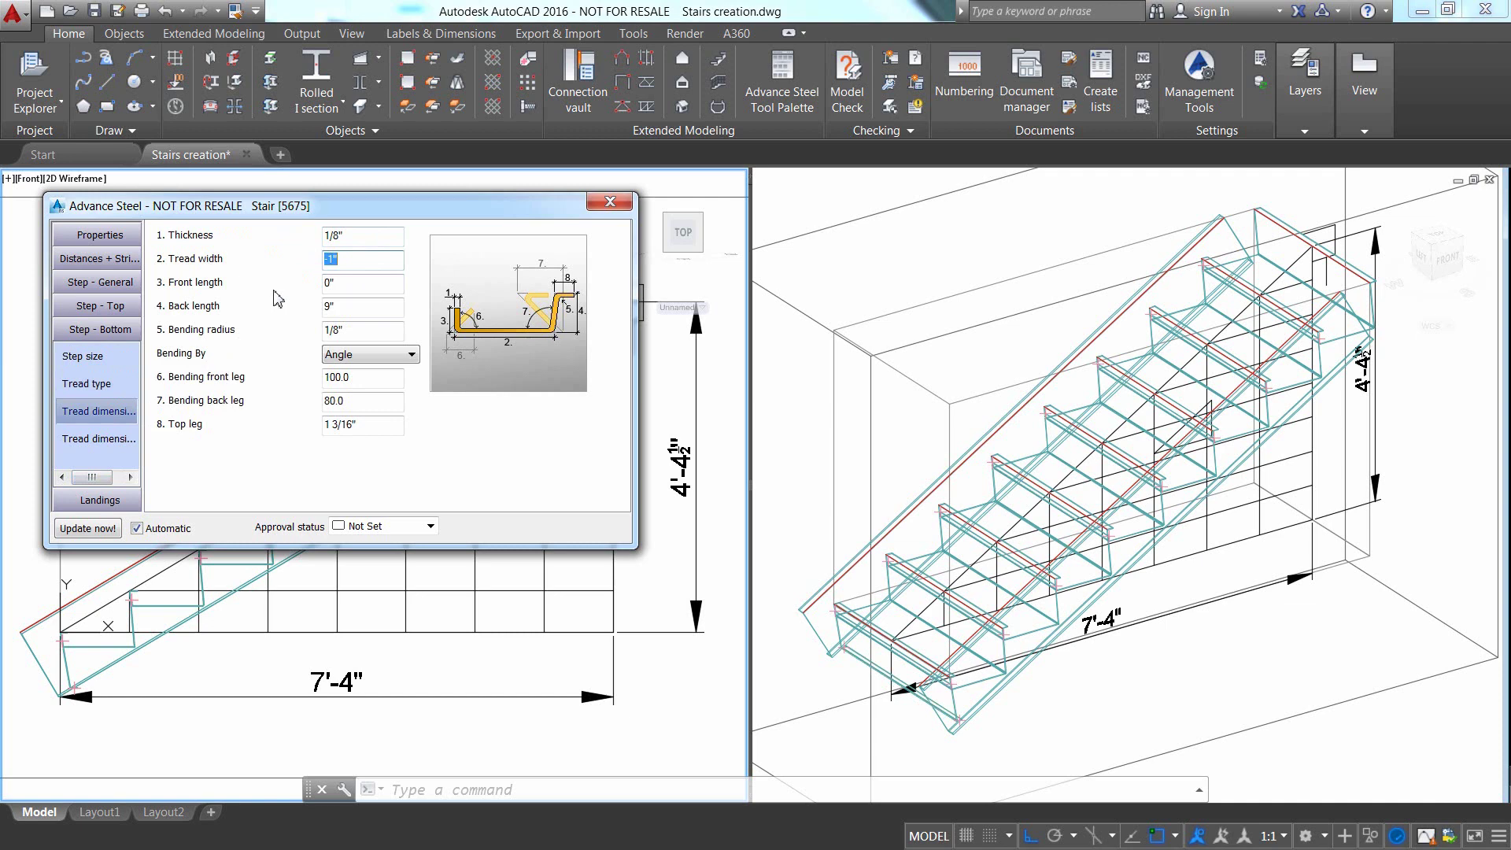
- Give the bottom tread a 6 11/16" back length and 85 back-leg bend
{"action": "double_click", "coordinate": [330, 307]}
{"action": "key", "text": "Return"}
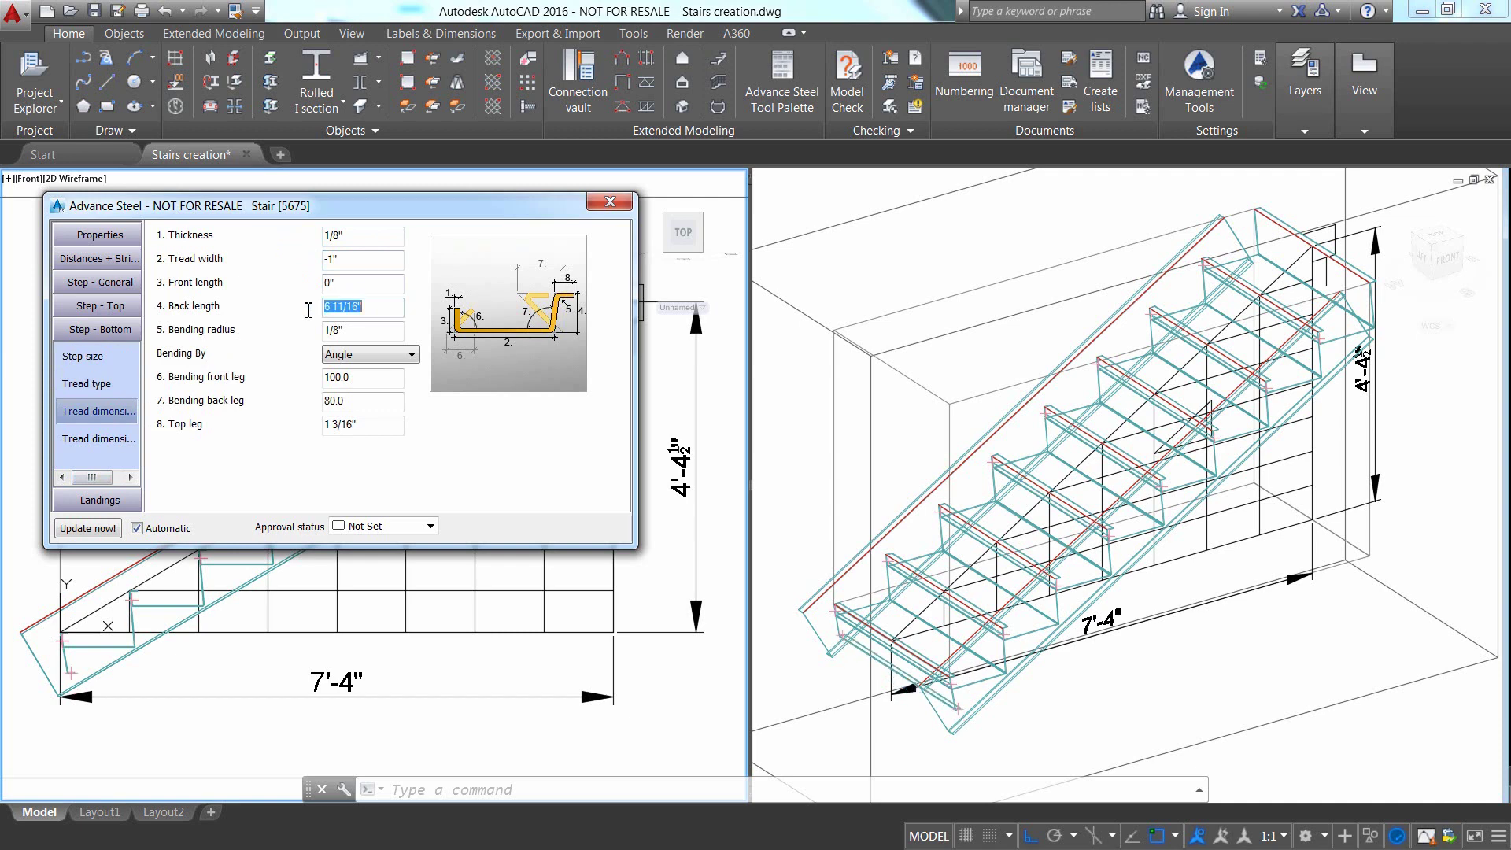
{"action": "double_click", "coordinate": [338, 401]}
{"action": "type", "text": "85"}
{"action": "key", "text": "Return"}
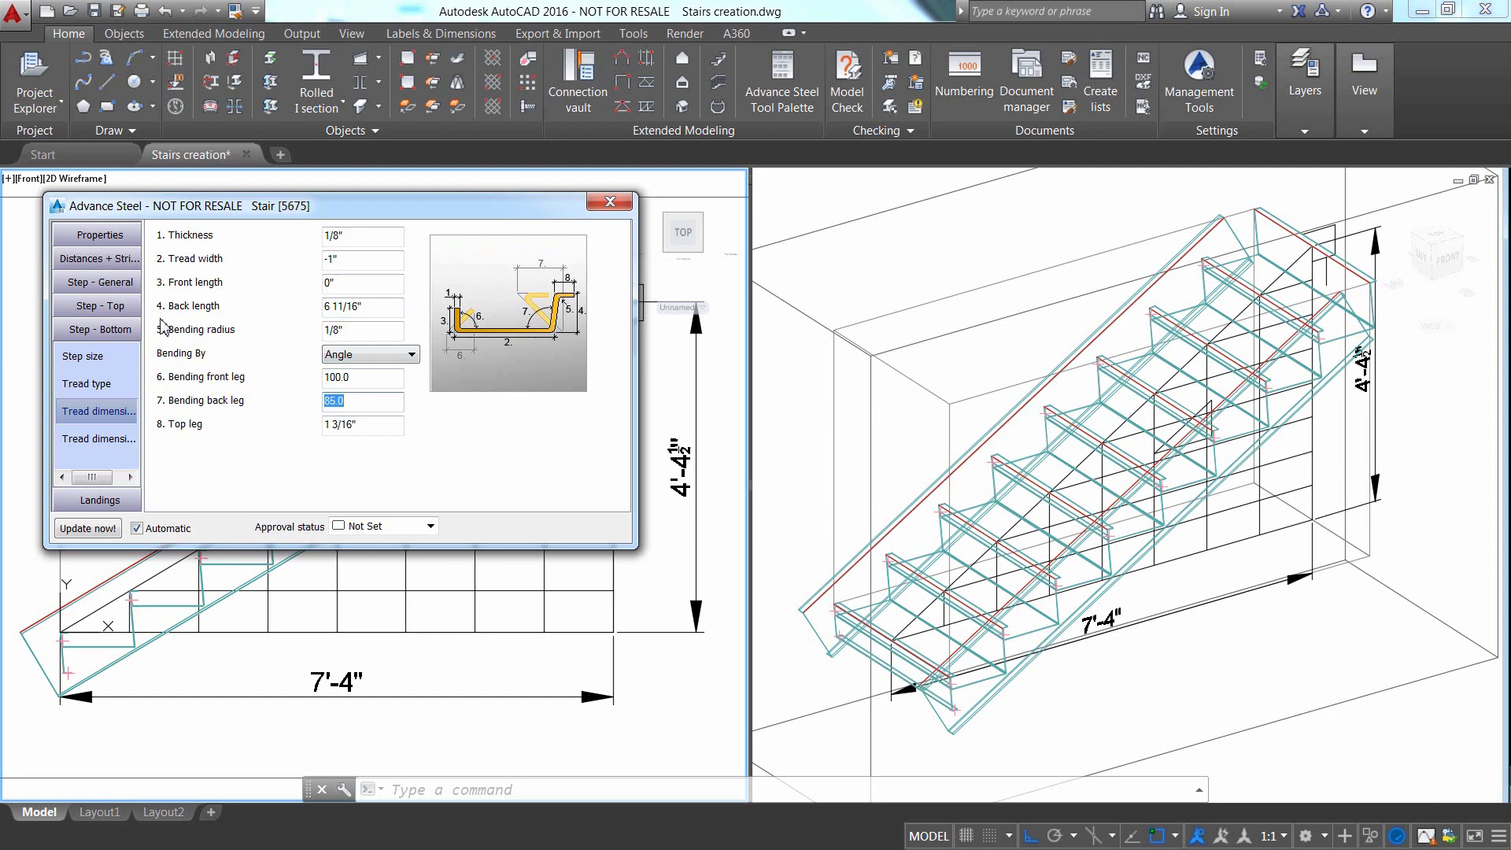
{"action": "left_click", "coordinate": [116, 285]}
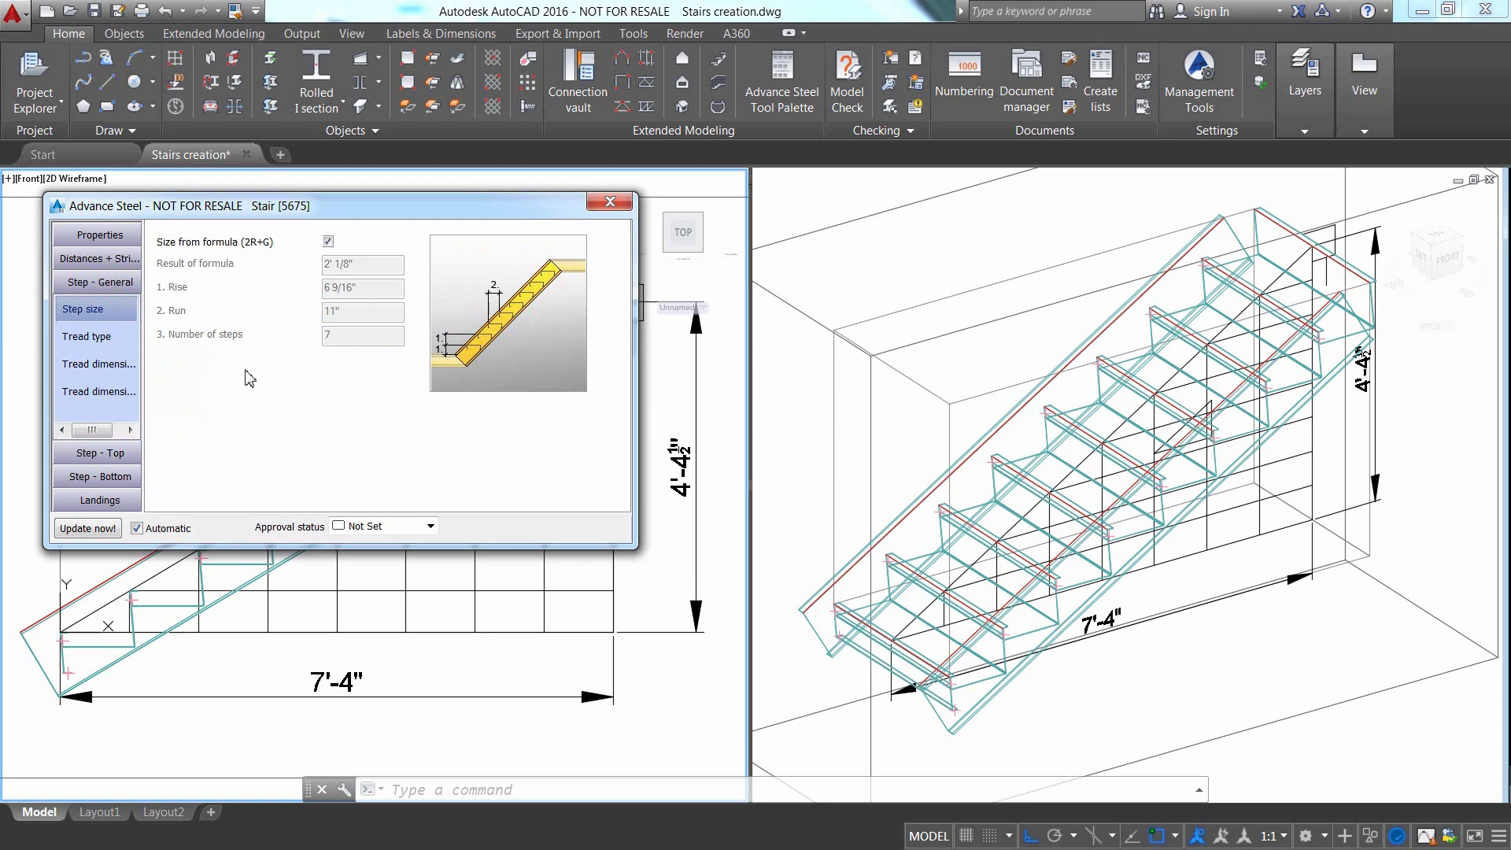
- Close the Stair dialog and zoom into the 3D viewport
{"action": "left_click", "coordinate": [608, 202]}
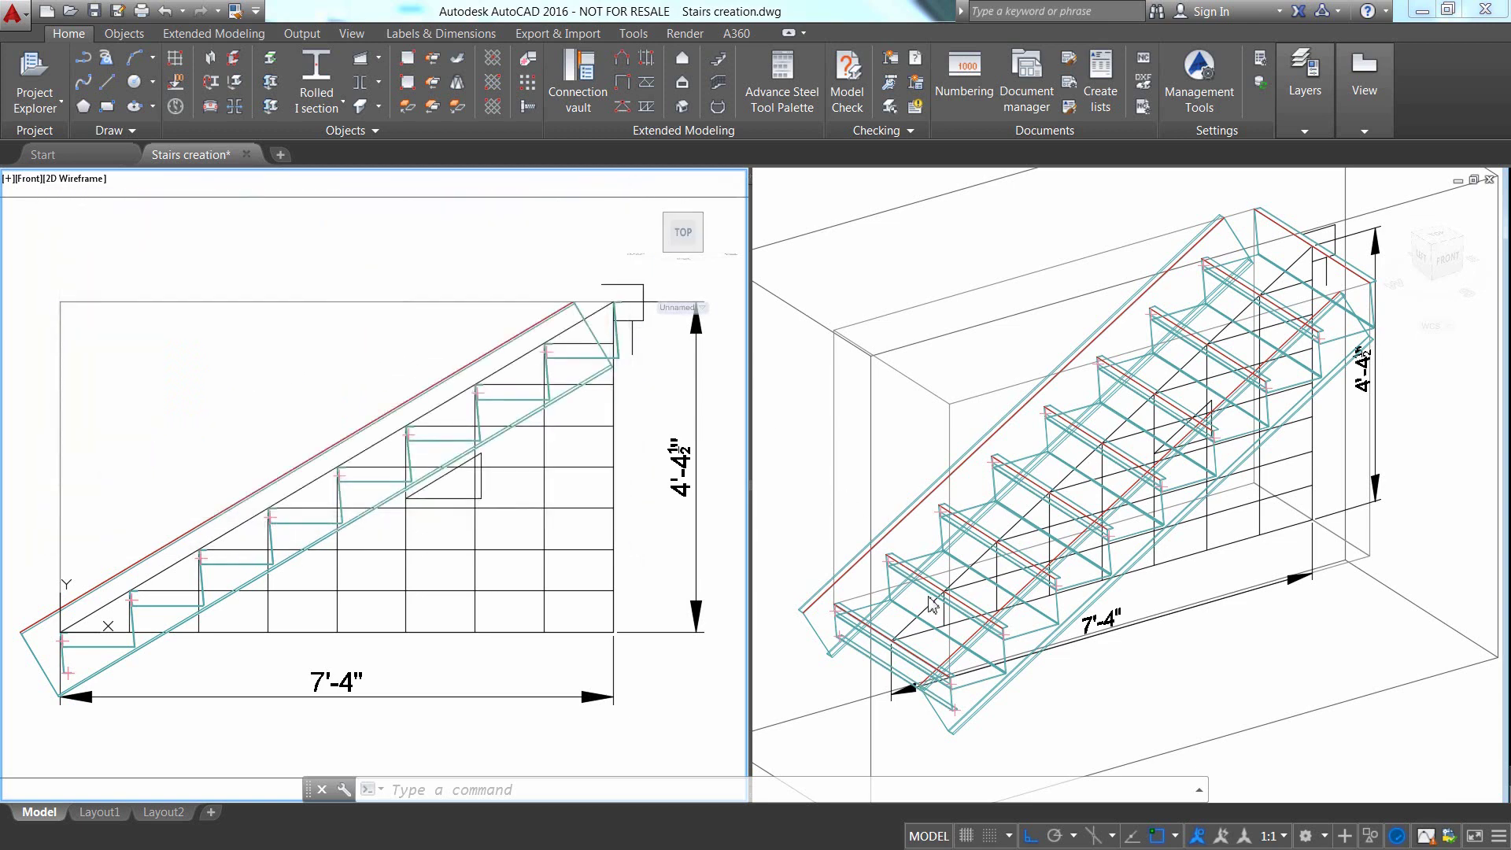
{"action": "left_click", "coordinate": [1038, 738]}
{"action": "scroll", "coordinate": [995, 730], "scroll_direction": "up", "scroll_amount": 4}
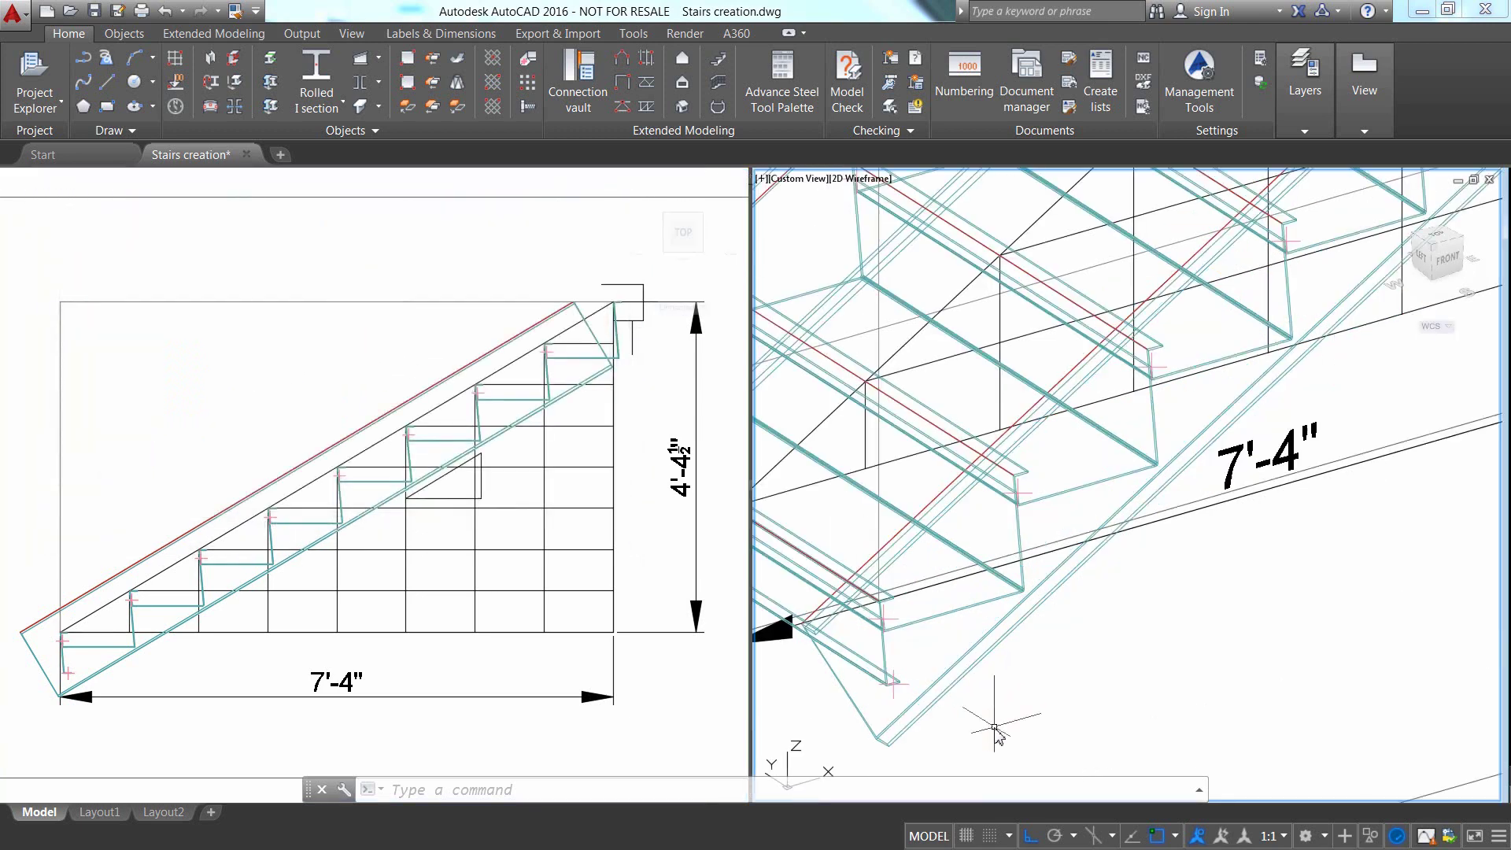
{"action": "scroll", "coordinate": [996, 730], "scroll_direction": "up", "scroll_amount": 5}
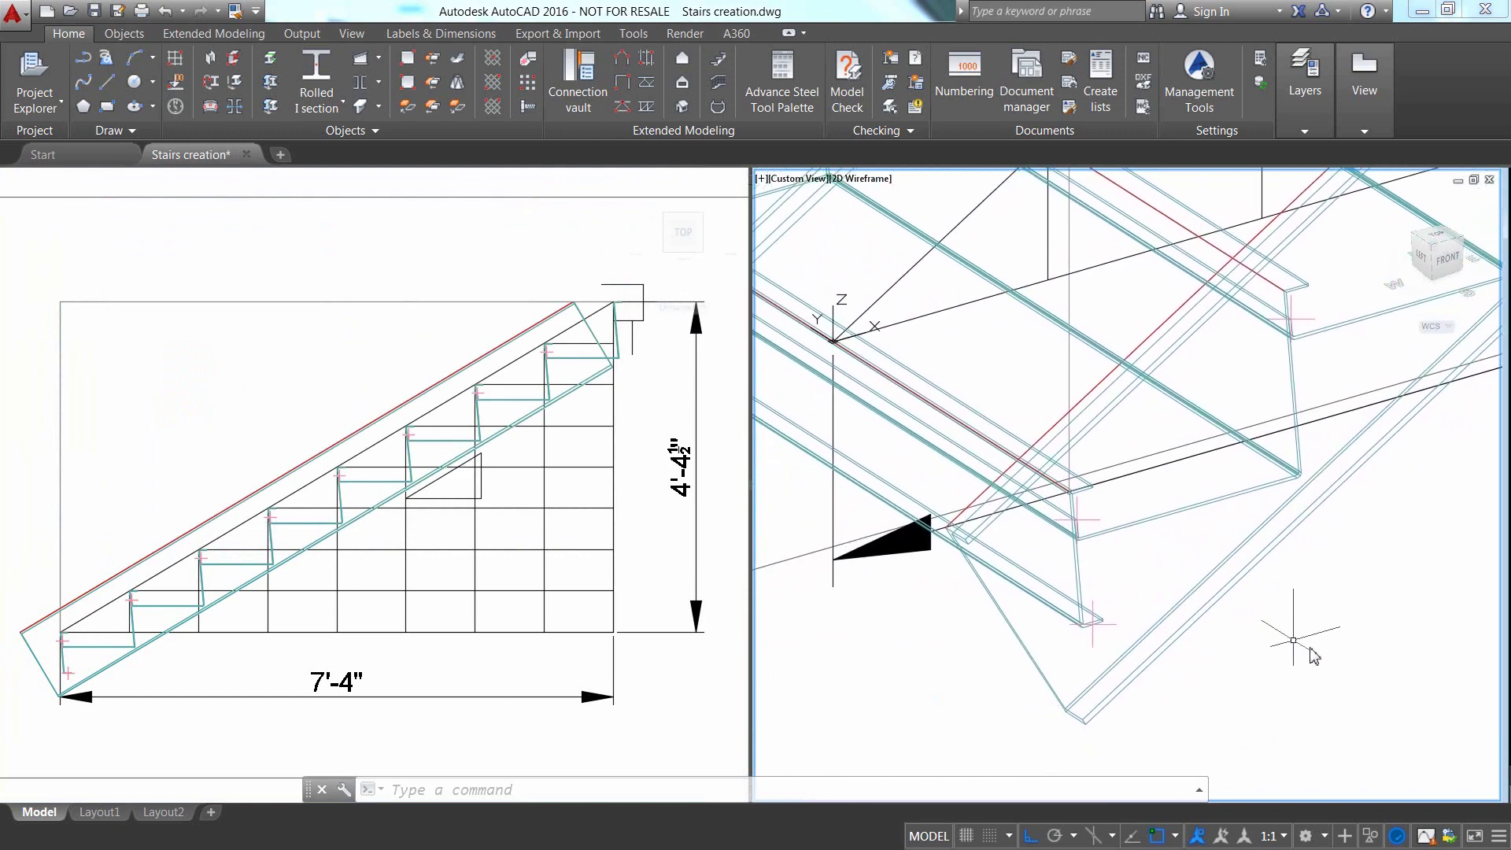
- Move the UCS origin to the stringer's bottom corner and open the Connection vault
{"action": "type", "text": "ucs"}
{"action": "key", "text": "Return"}
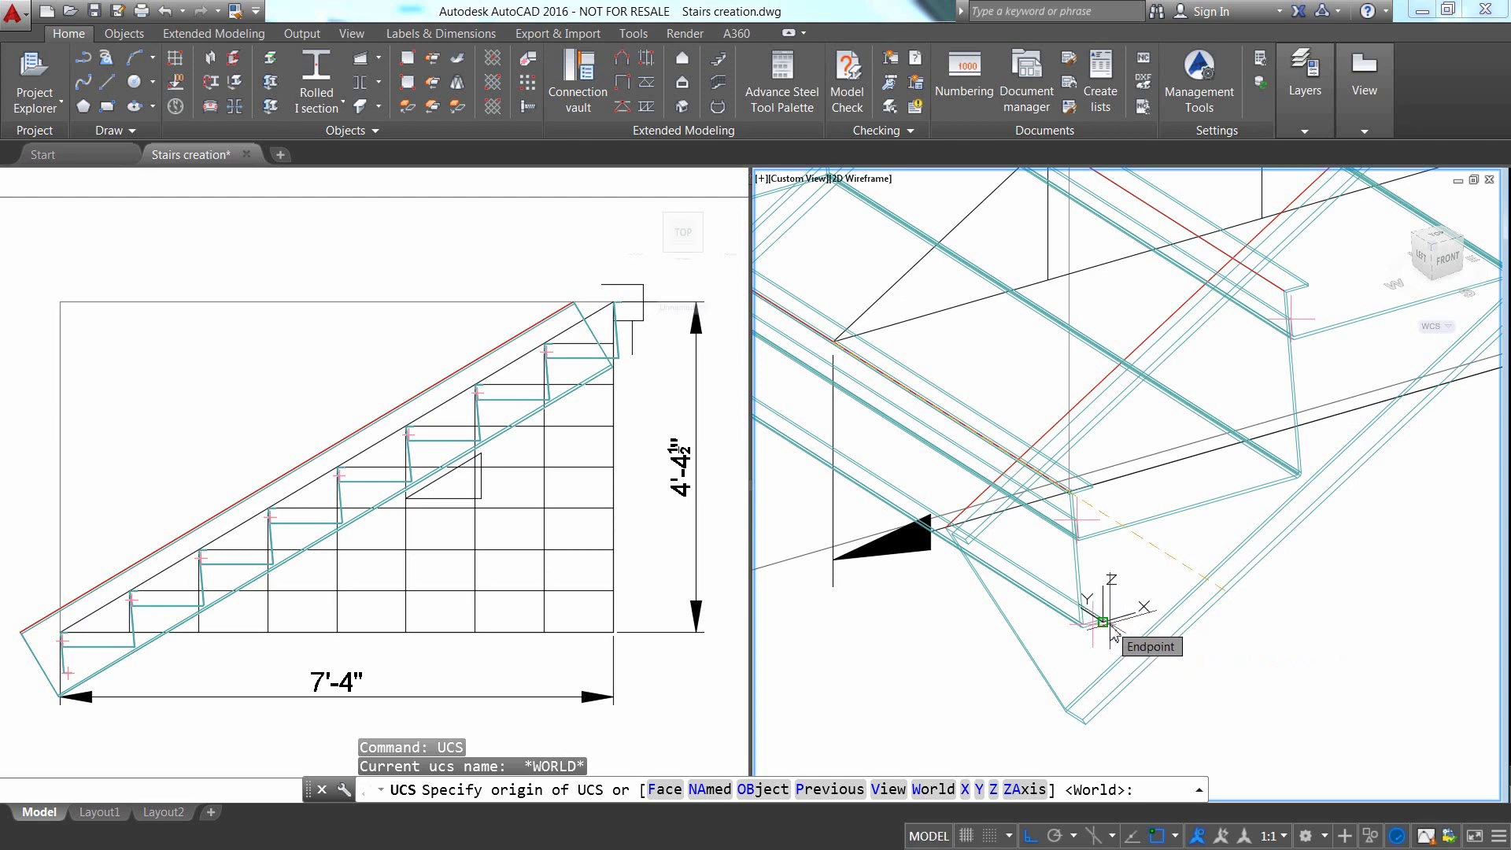
{"action": "scroll", "coordinate": [1102, 626], "scroll_direction": "up", "scroll_amount": 3}
{"action": "left_click", "coordinate": [1079, 623]}
{"action": "key", "text": "Return"}
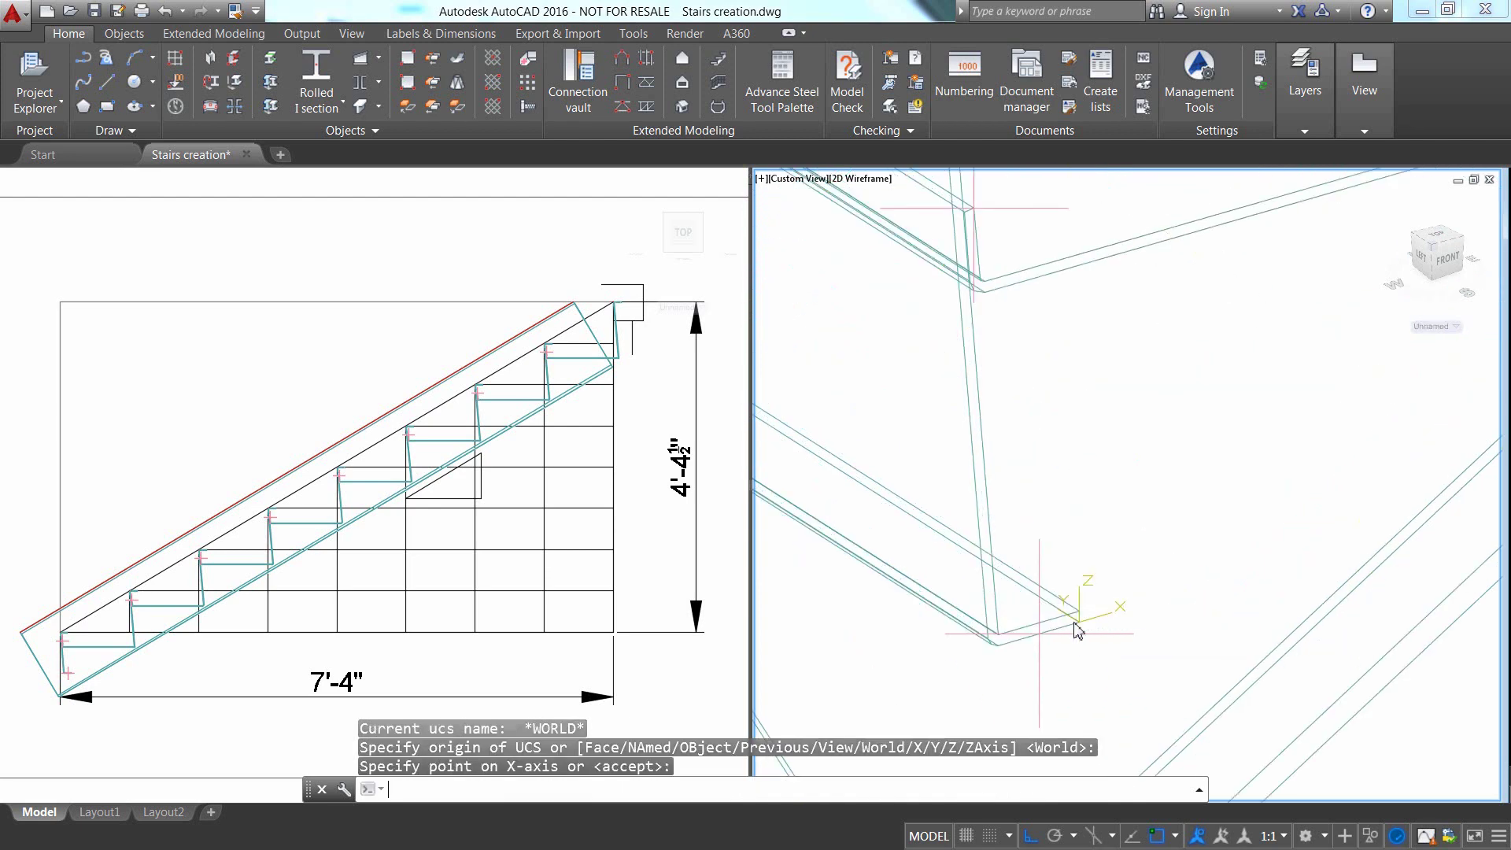
{"action": "scroll", "coordinate": [1133, 590], "scroll_direction": "down", "scroll_amount": 4}
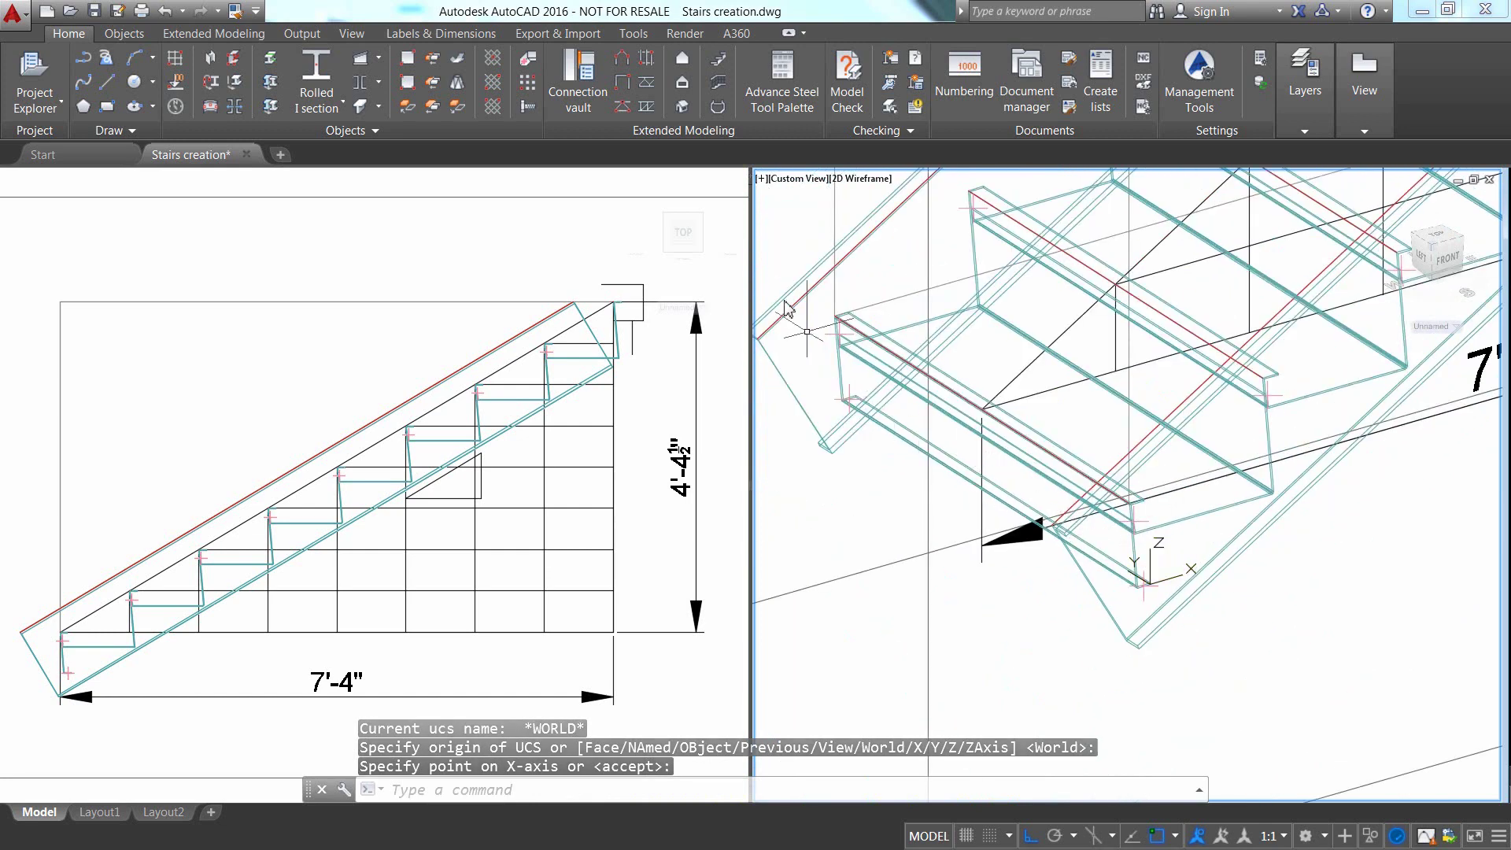
{"action": "left_click", "coordinate": [578, 99]}
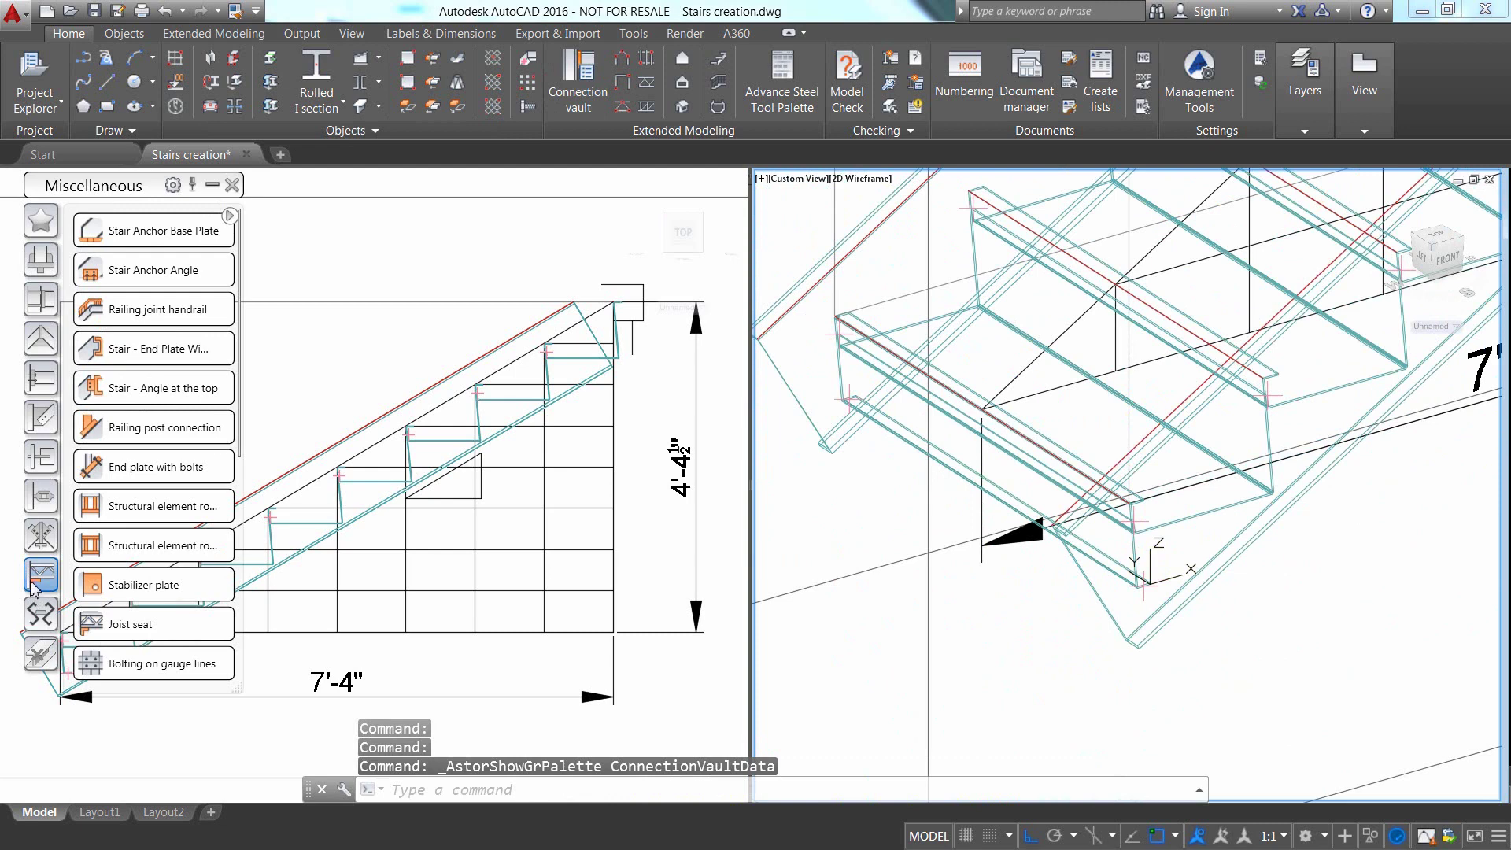
- Apply a Stair Anchor Base Plate connection to the first stringer
{"action": "left_click", "coordinate": [152, 239]}
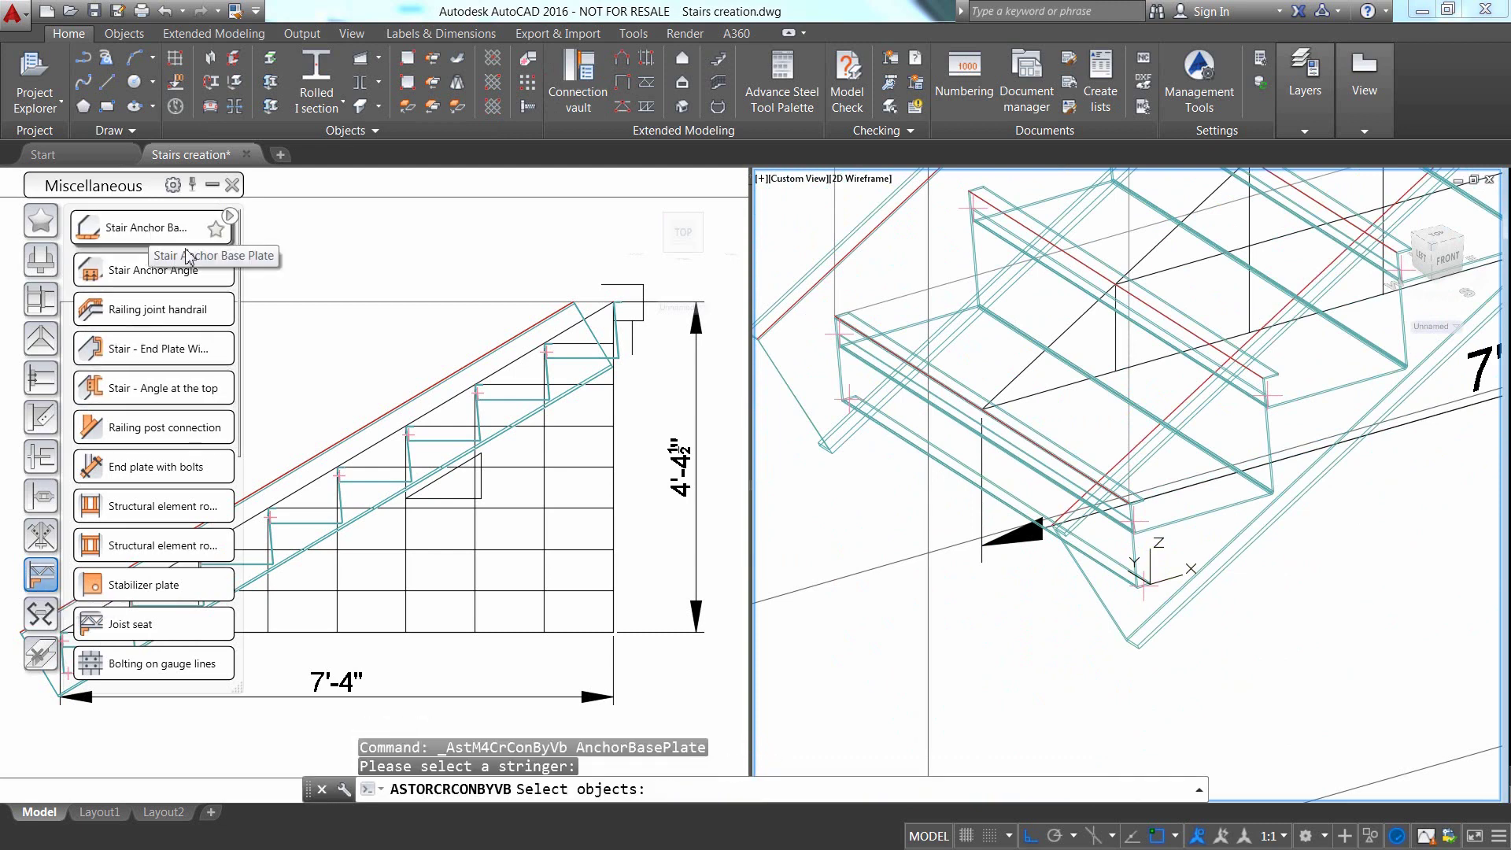
{"action": "left_click", "coordinate": [1128, 644]}
{"action": "key", "text": "Return"}
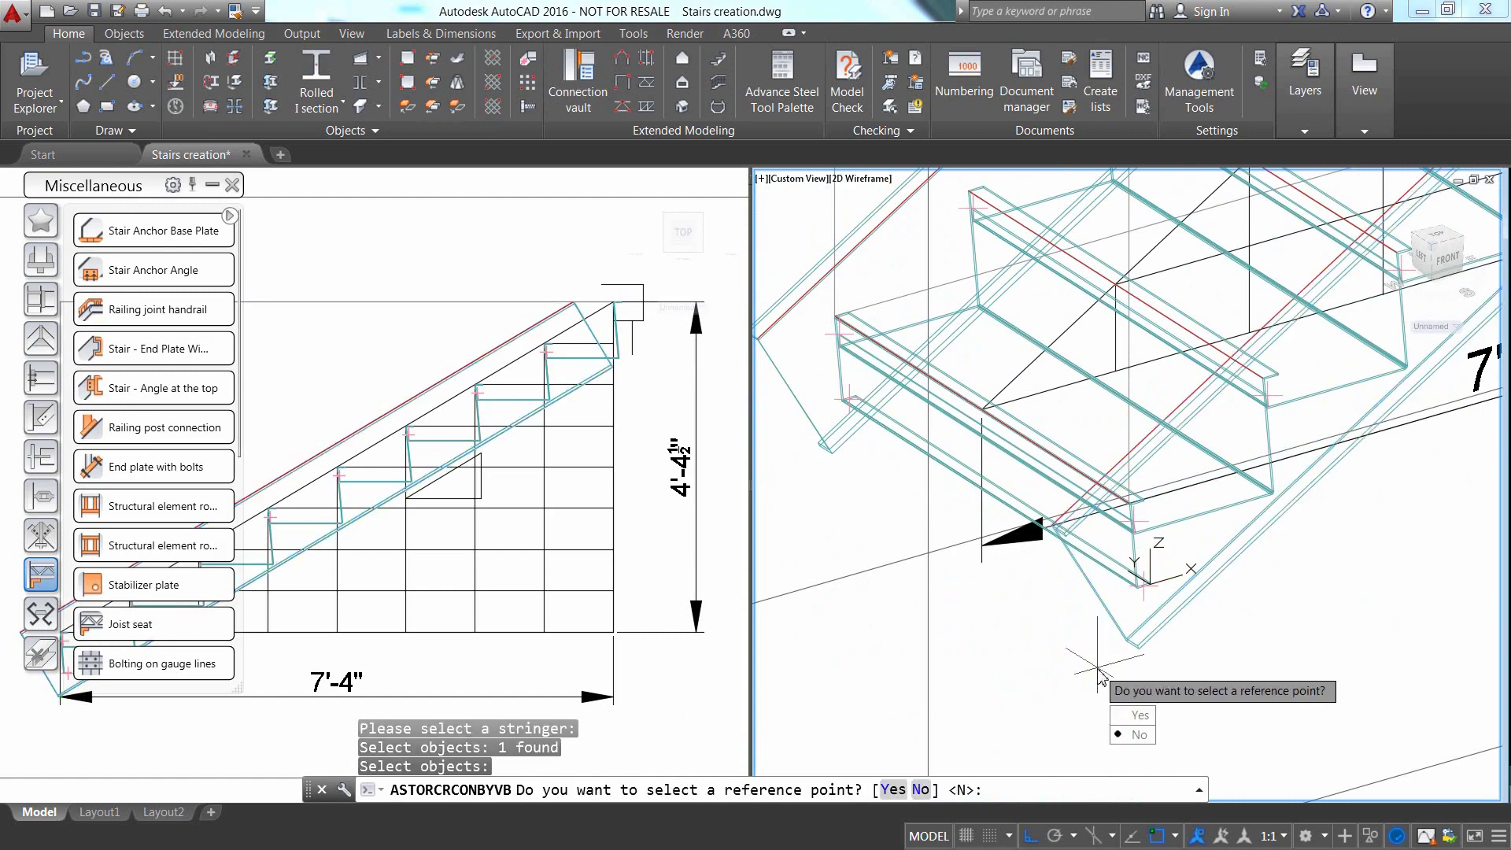
{"action": "key", "text": "Return"}
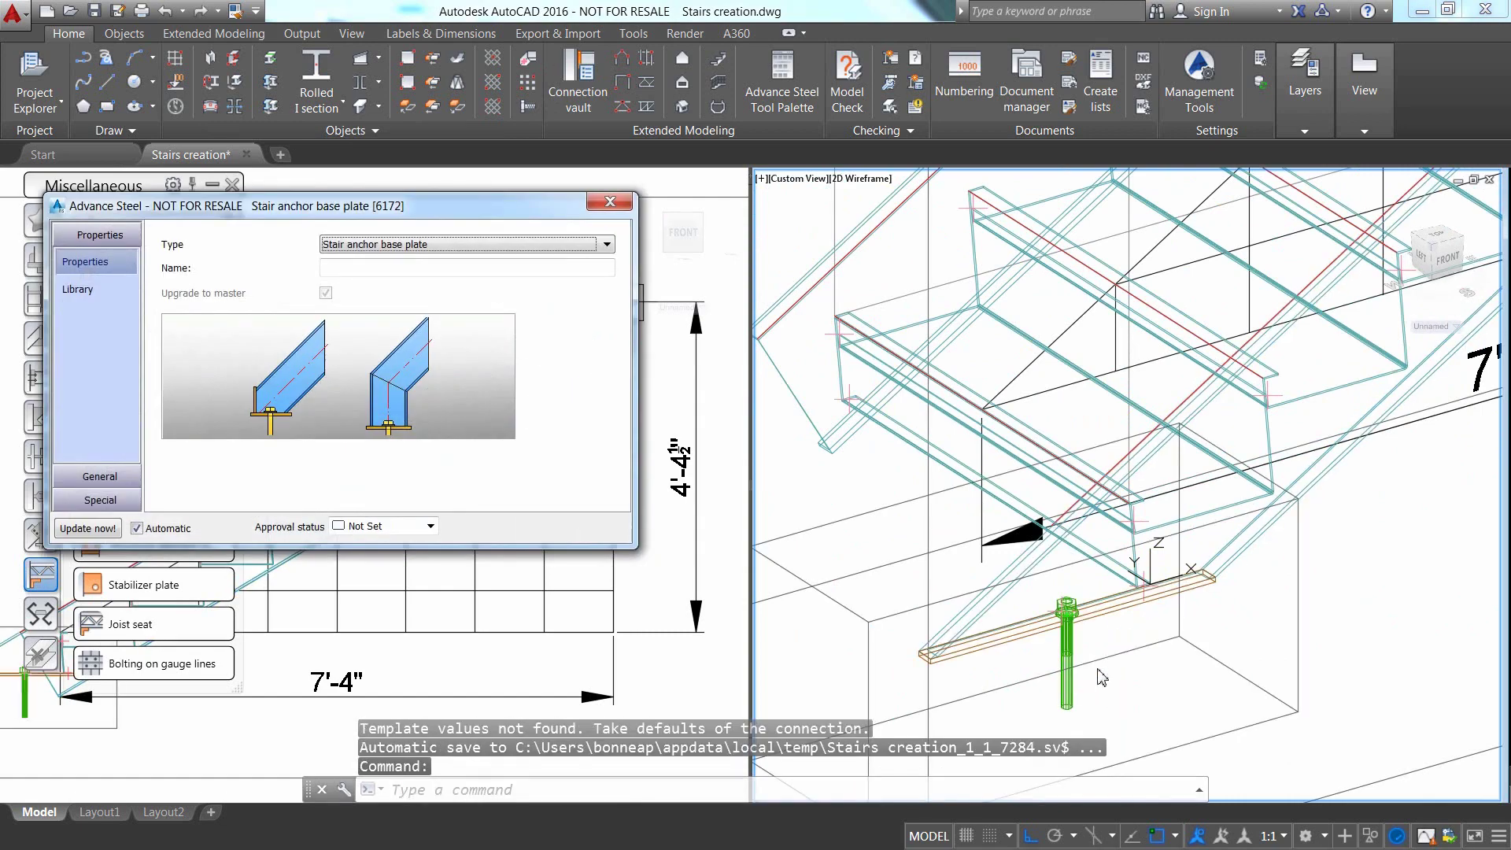
- Choose cut-and-plate with a 15.125 cut size and 1/4" nose plate thickness
{"action": "left_click", "coordinate": [123, 480]}
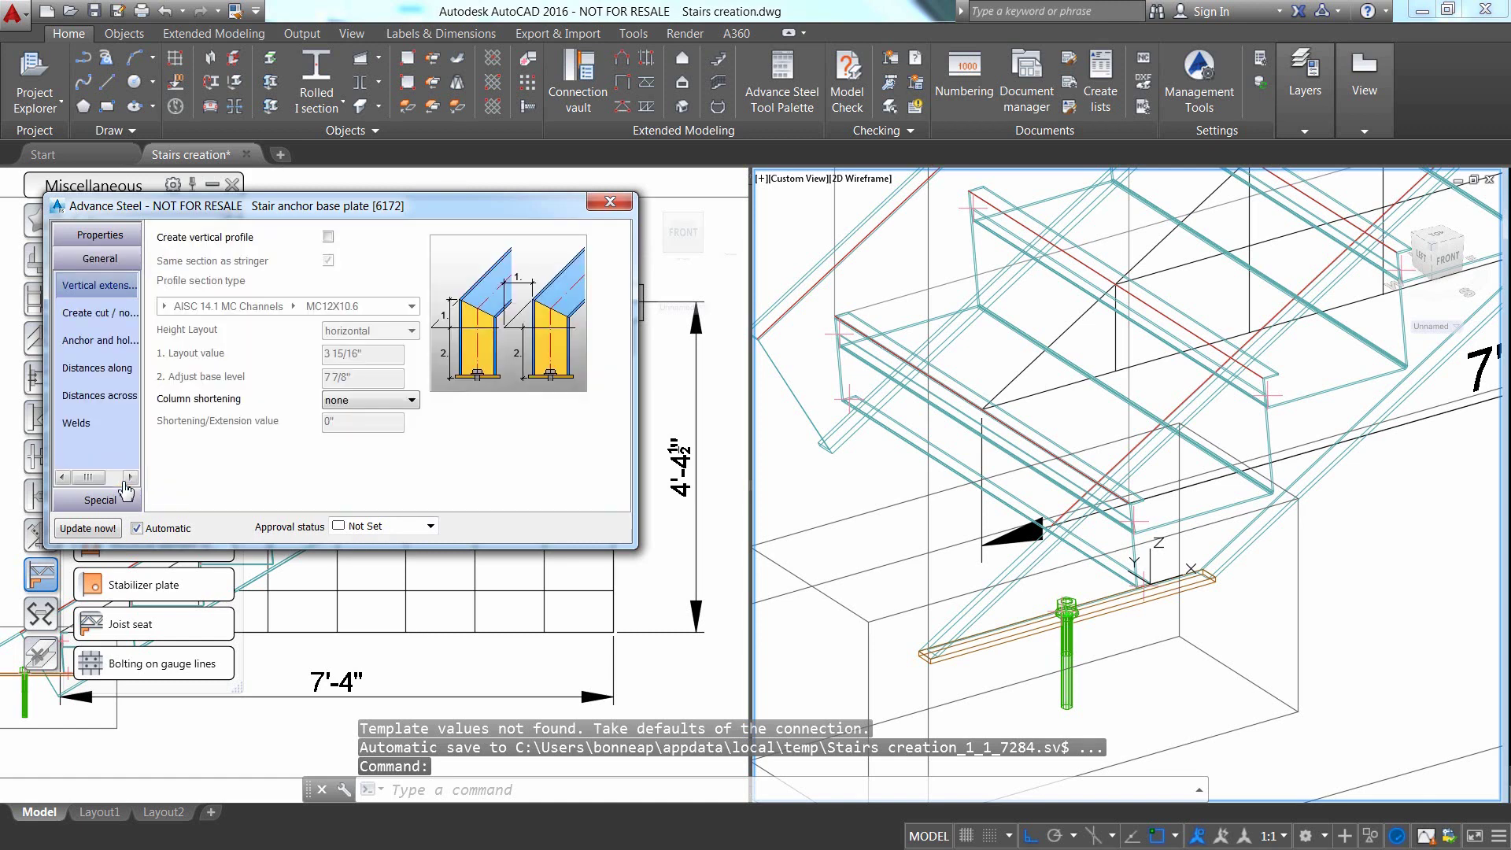
{"action": "left_click", "coordinate": [99, 313]}
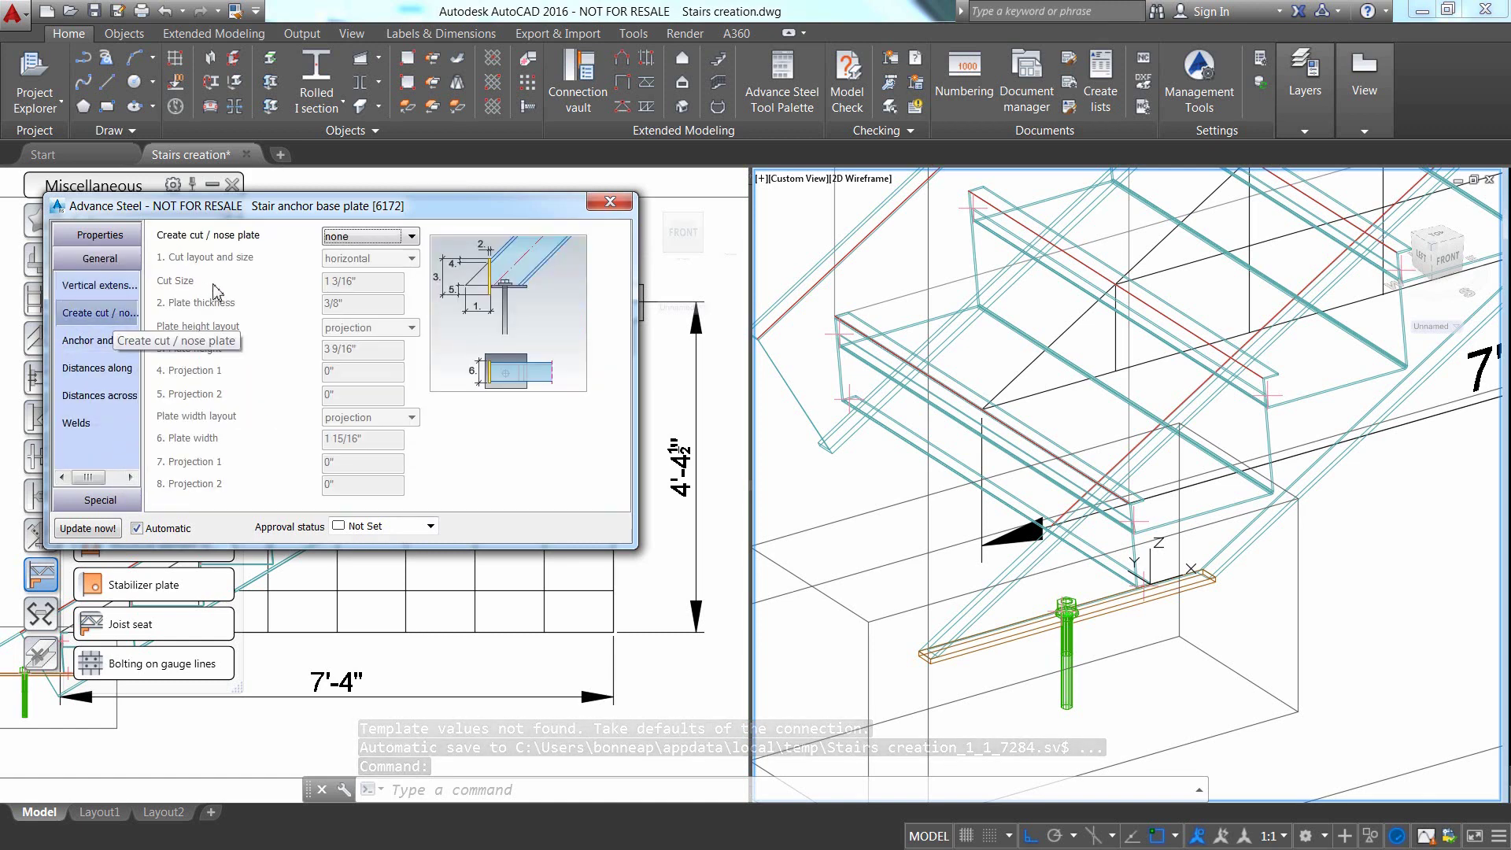
{"action": "left_click", "coordinate": [370, 236]}
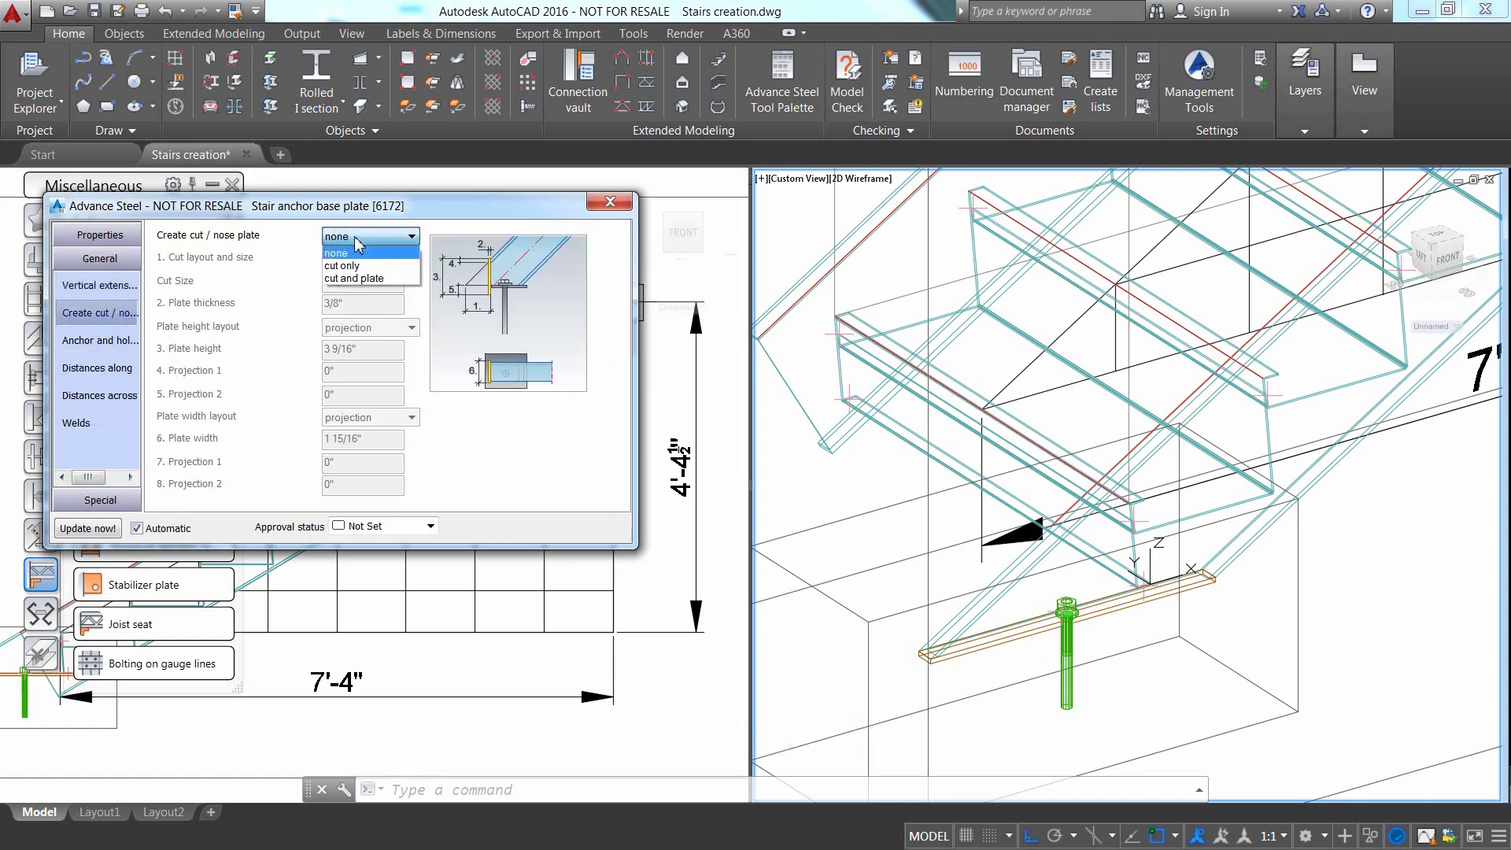
{"action": "left_click", "coordinate": [375, 279]}
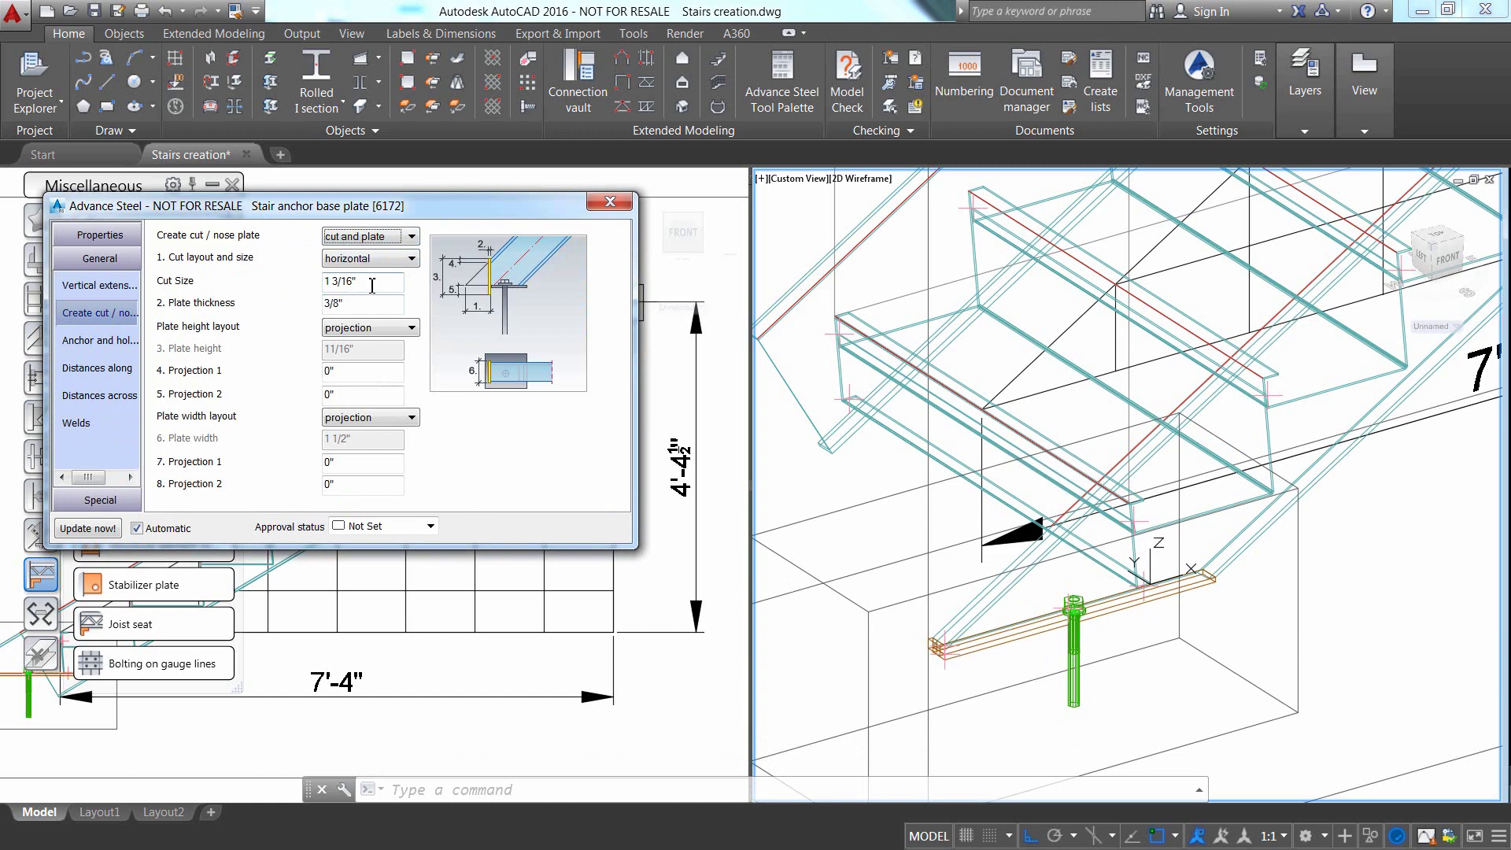
{"action": "left_click_drag", "start_coordinate": [372, 285], "coordinate": [259, 283]}
{"action": "type", "text": "15.125"}
{"action": "key", "text": "Return"}
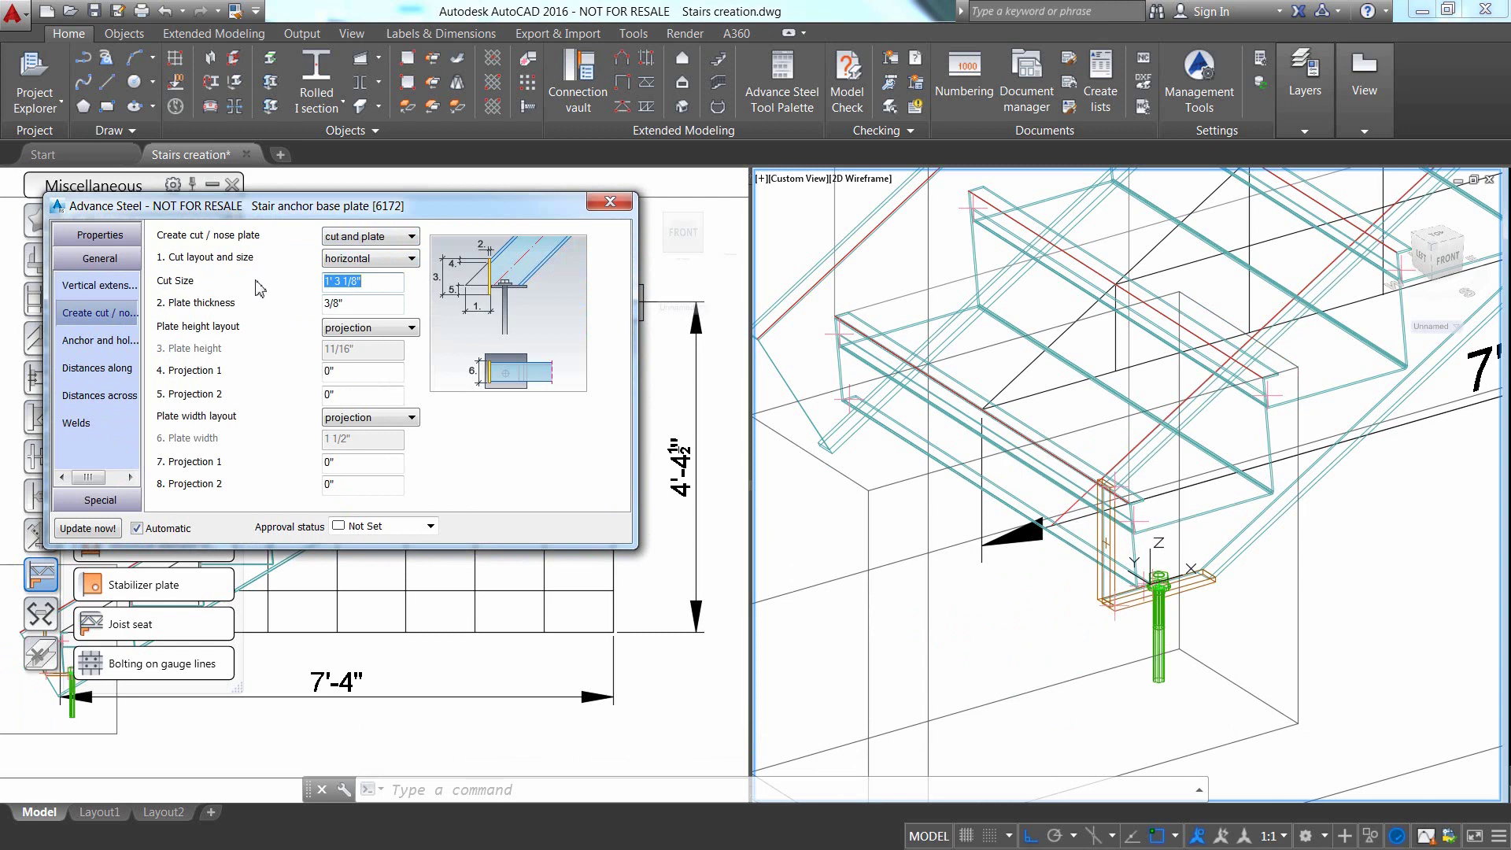
{"action": "left_click_drag", "start_coordinate": [347, 304], "coordinate": [294, 303]}
{"action": "key", "text": "BackSpace"}
{"action": "type", "text": ".25"}
{"action": "key", "text": "Return"}
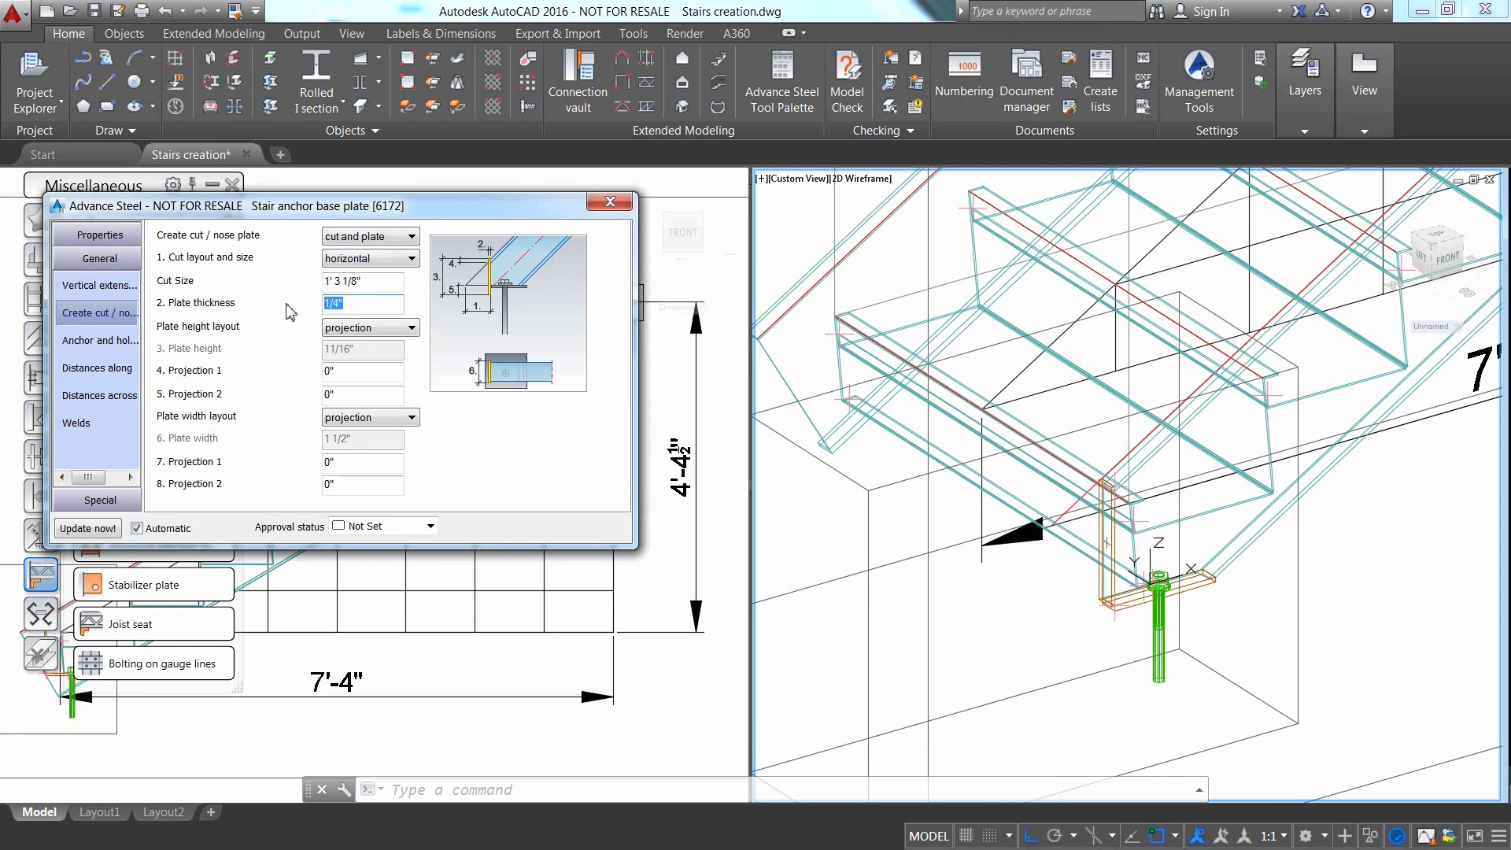
- Set a 1/4" base plate laid out by bolts with both projections at 3"
{"action": "left_click", "coordinate": [110, 370]}
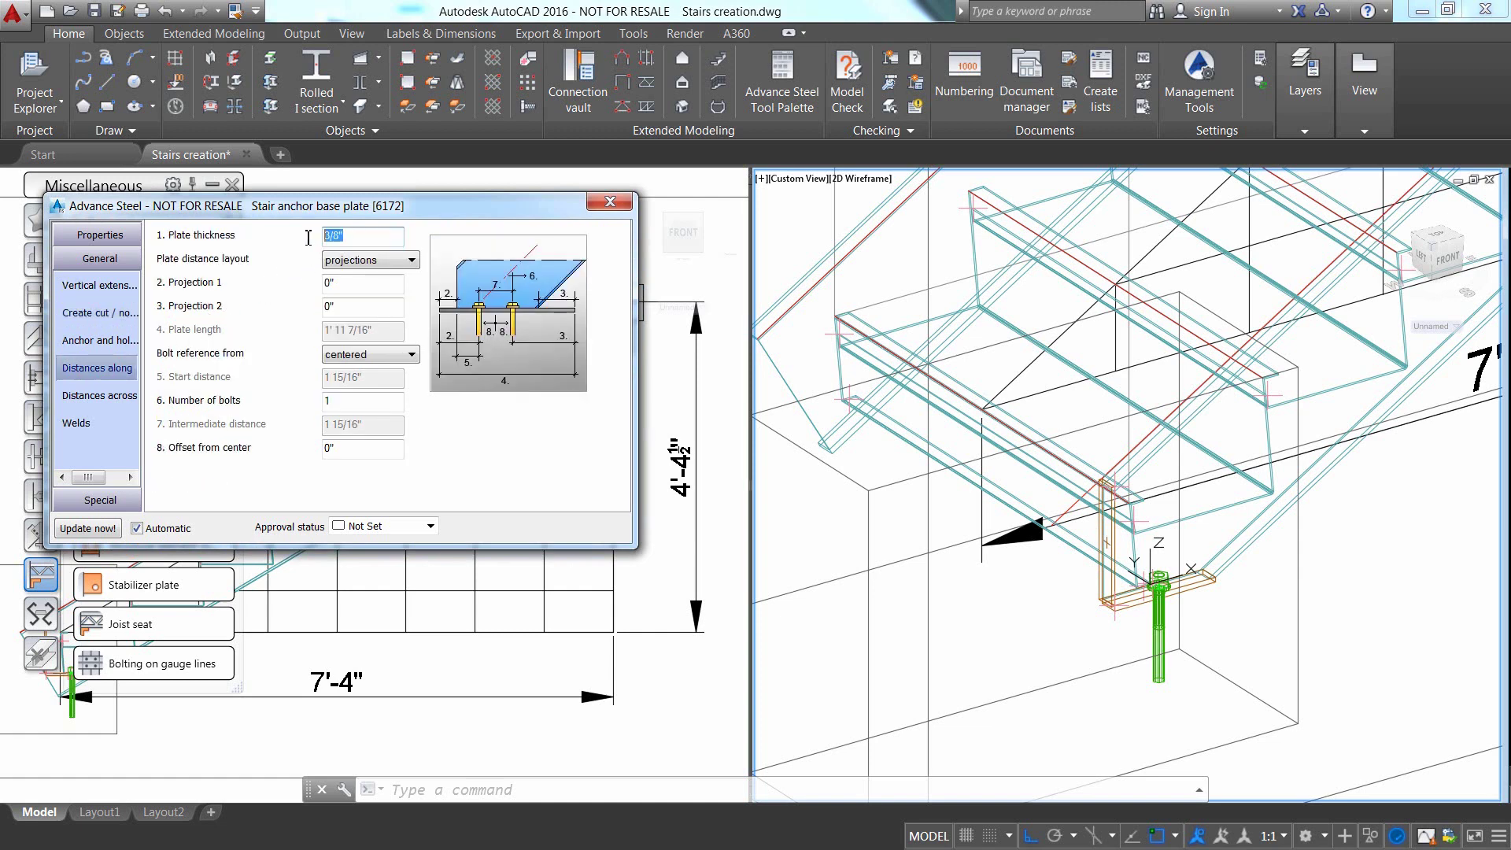
{"action": "type", "text": "1/4"}
{"action": "key", "text": "Return"}
{"action": "left_click", "coordinate": [347, 260]}
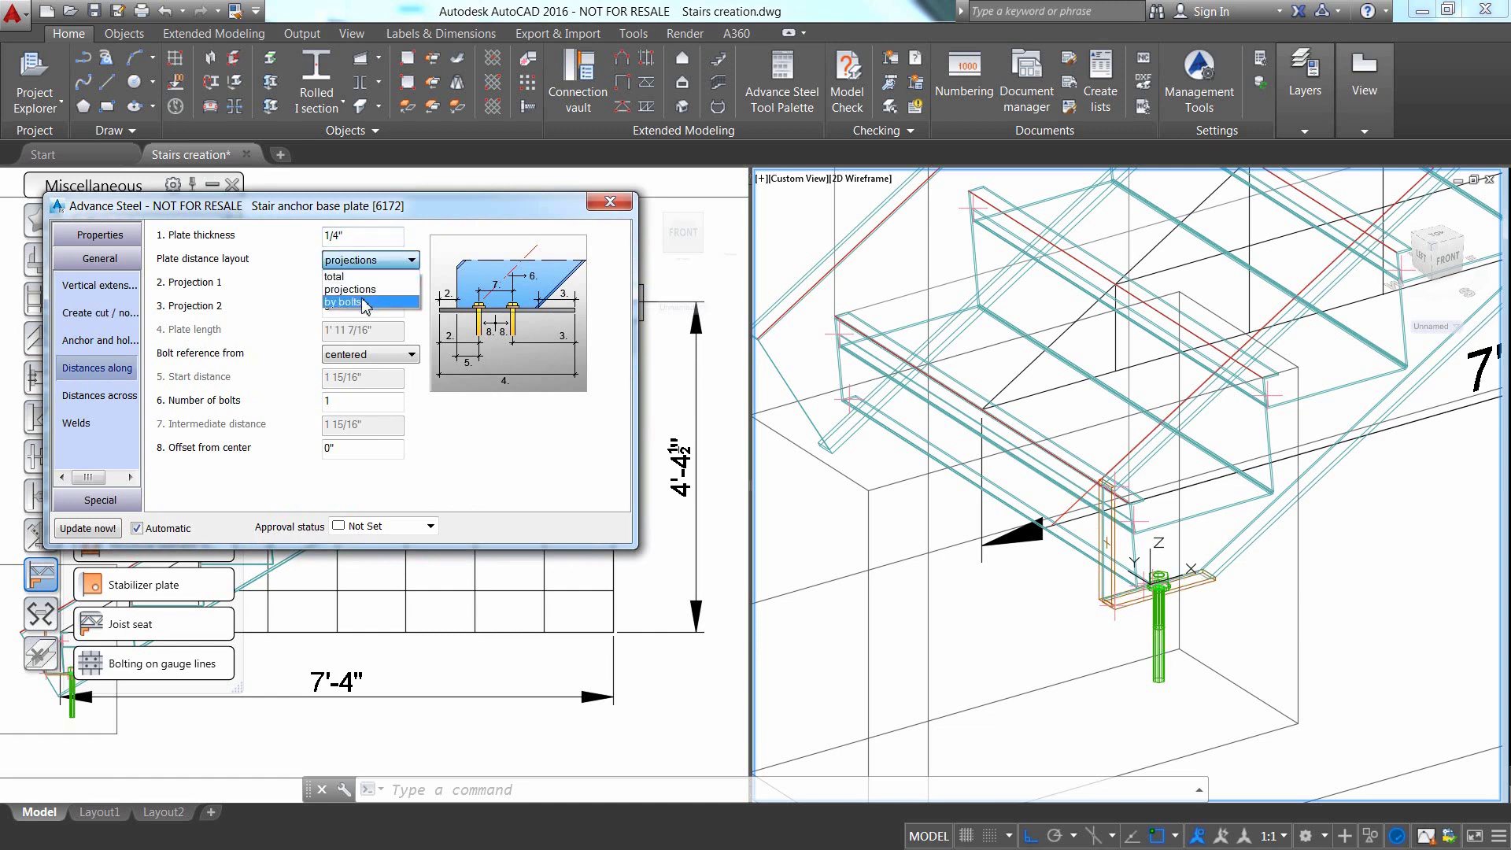
{"action": "left_click", "coordinate": [356, 290]}
{"action": "left_click", "coordinate": [366, 287]}
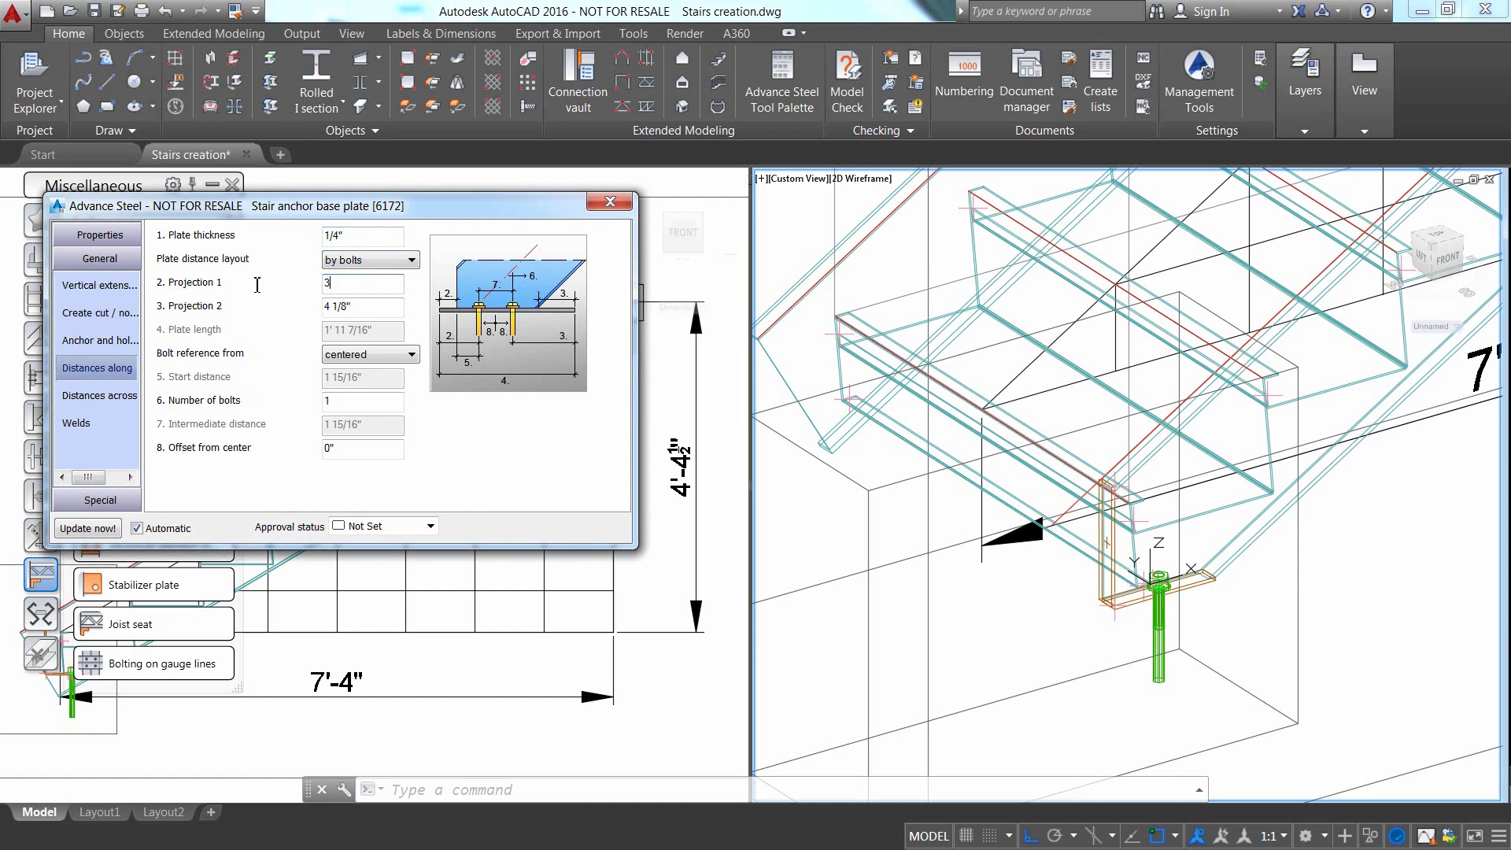
{"action": "type", "text": "3\""}
{"action": "key", "text": "Return"}
{"action": "key", "text": "Tab"}
{"action": "type", "text": "3\""}
{"action": "key", "text": "Return"}
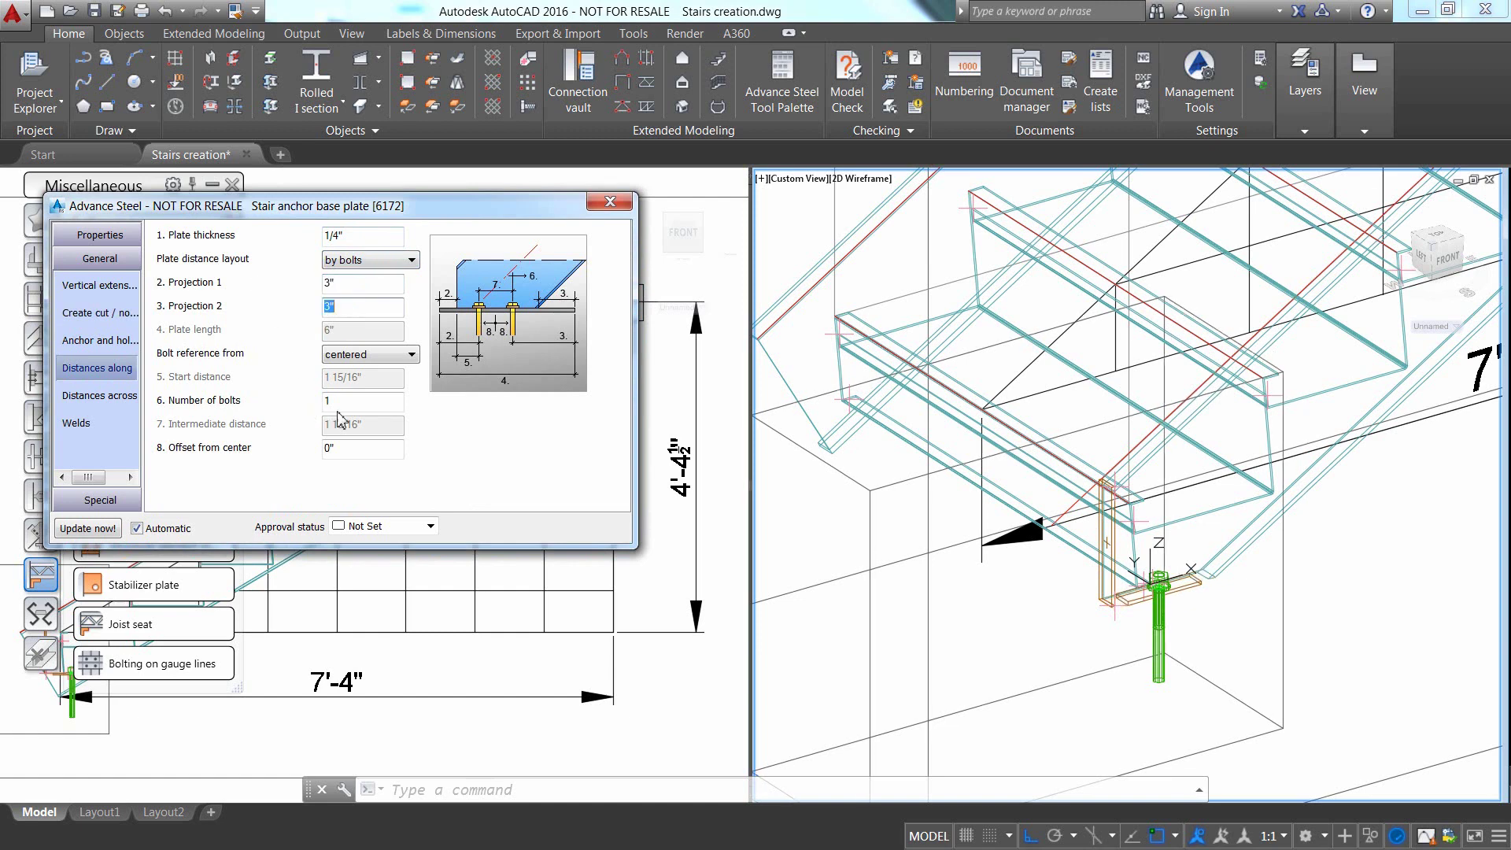
- Use two anchor bolts 6" apart with a -4" offset from center, then close
{"action": "key", "text": "Tab"}
{"action": "key", "text": "Tab"}
{"action": "key", "text": "Return"}
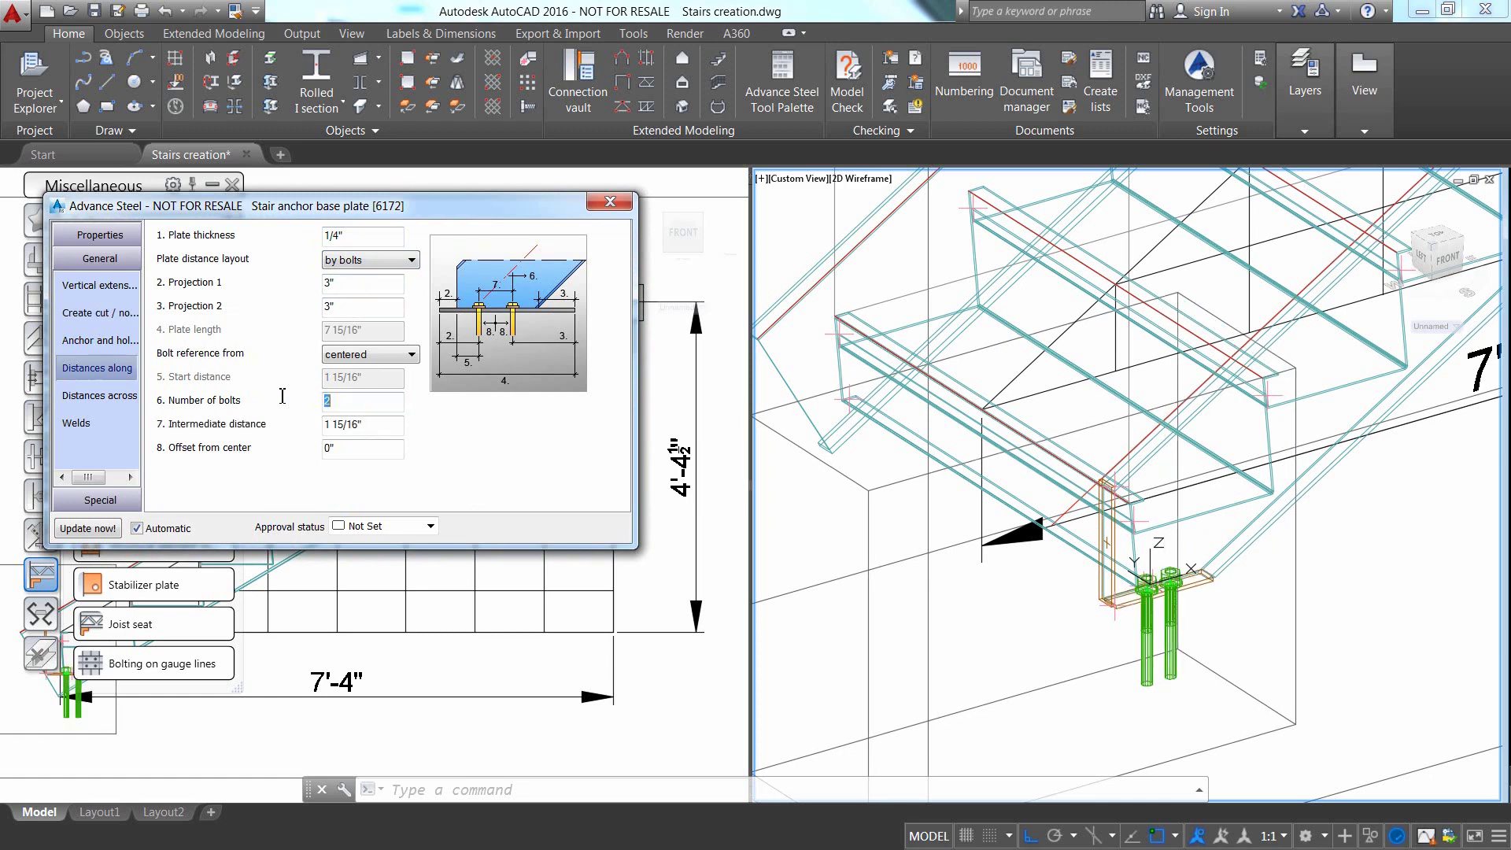
{"action": "key", "text": "Tab"}
{"action": "type", "text": "6"}
{"action": "key", "text": "Return"}
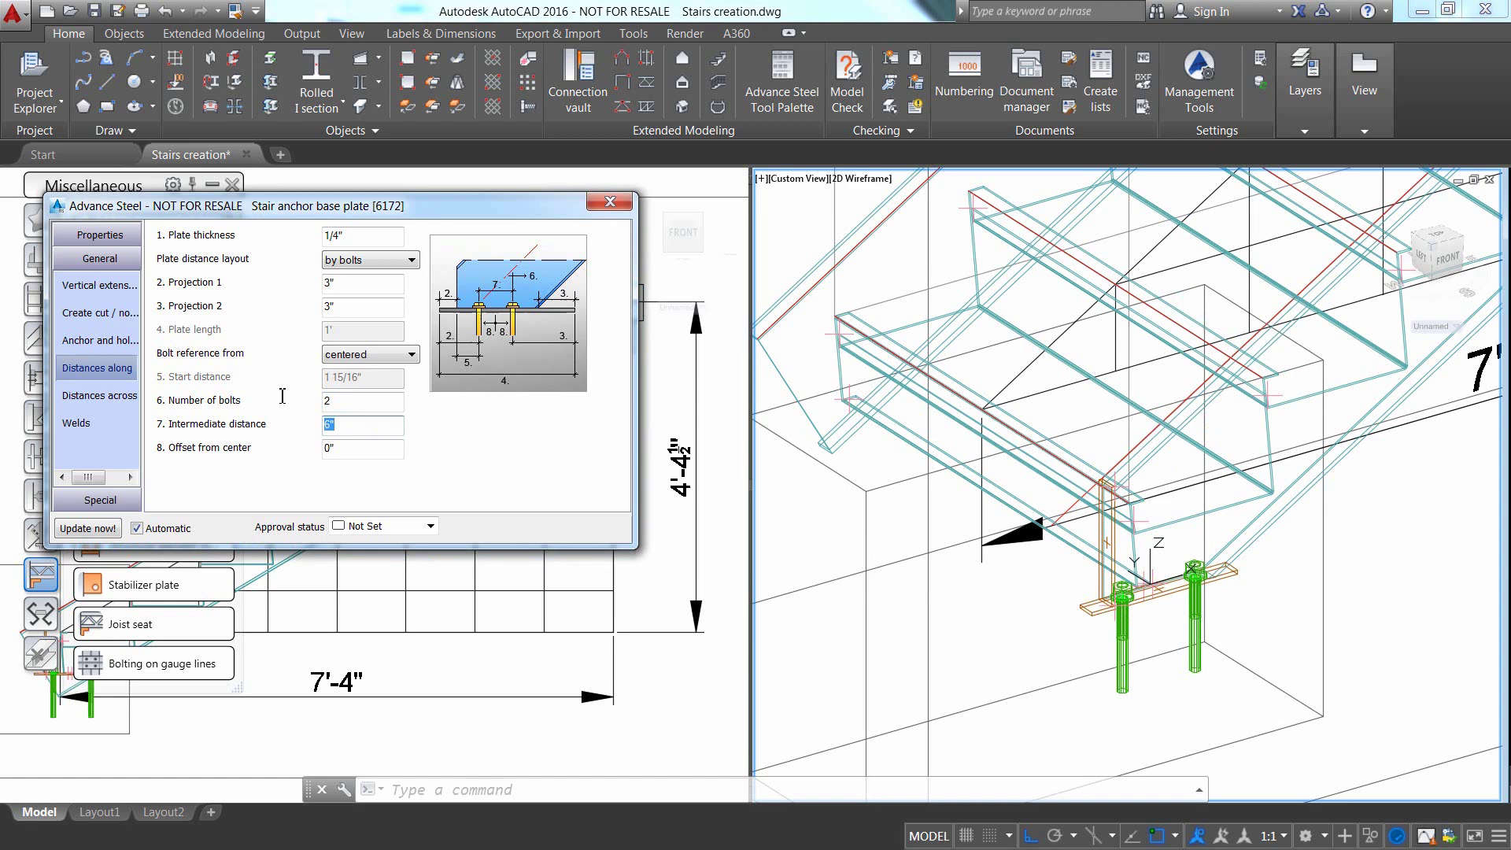
{"action": "key", "text": "Tab"}
{"action": "type", "text": "-4"}
{"action": "key", "text": "Return"}
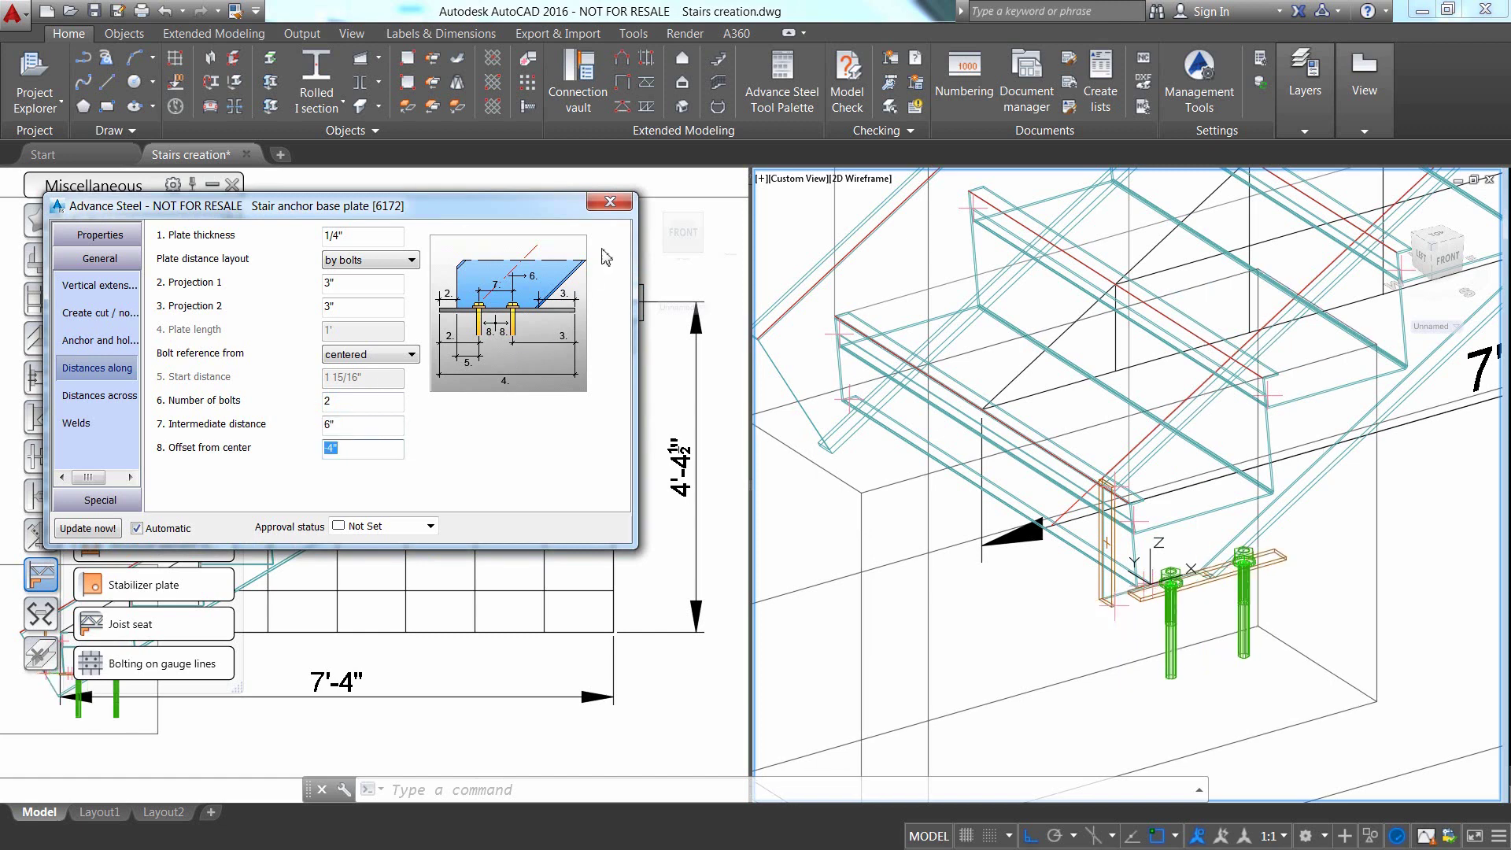
{"action": "left_click", "coordinate": [610, 202]}
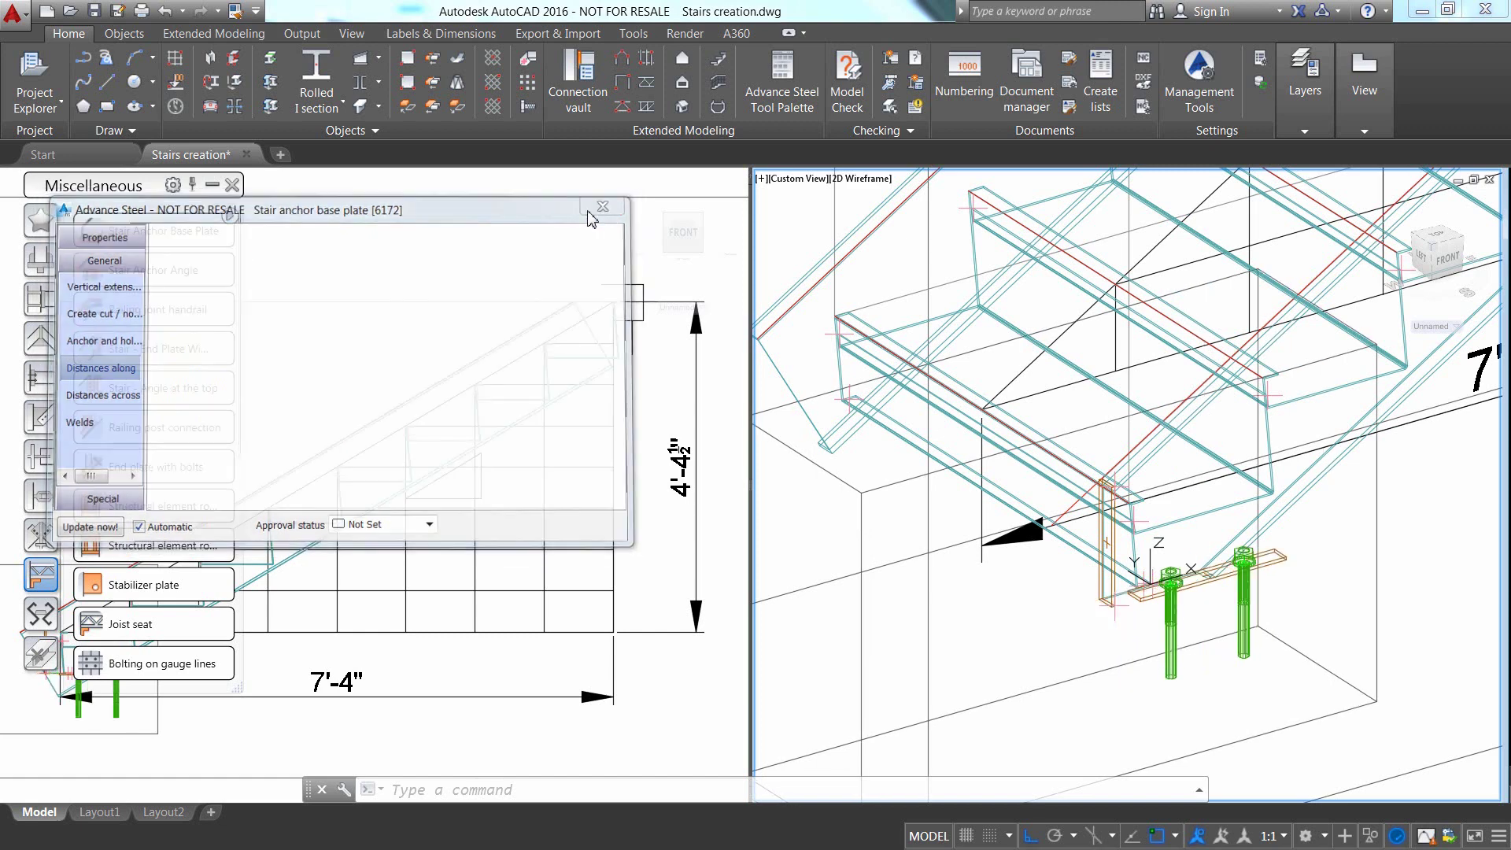
- Select the new anchor base plate and bring up the general modelling tools
{"action": "left_click", "coordinate": [231, 185]}
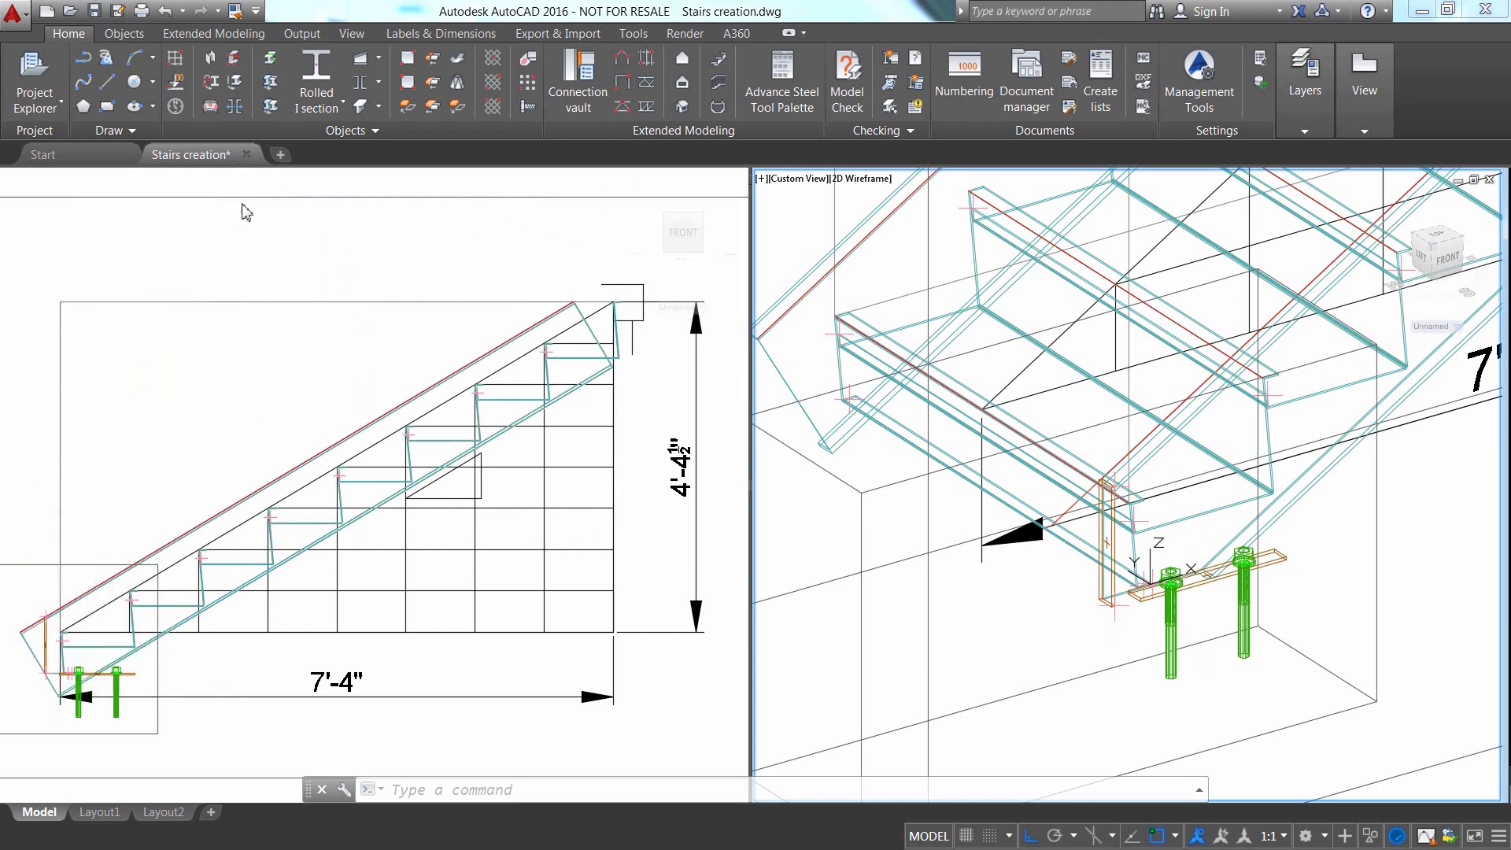
{"action": "left_click", "coordinate": [785, 103]}
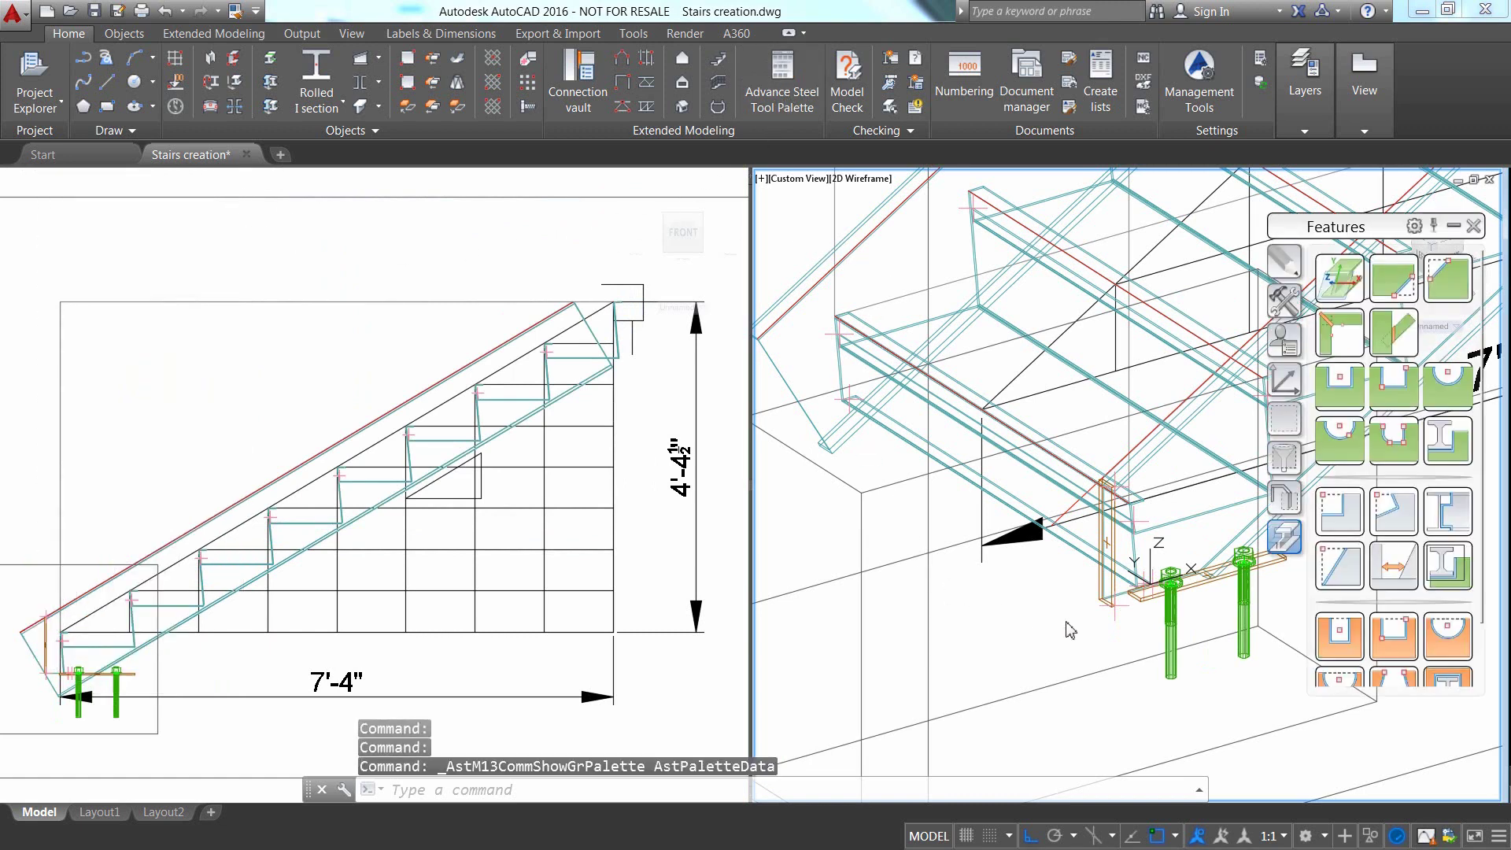
{"action": "middle_click_drag", "start_coordinate": [1193, 614], "coordinate": [1220, 765]}
{"action": "left_click", "coordinate": [1216, 719]}
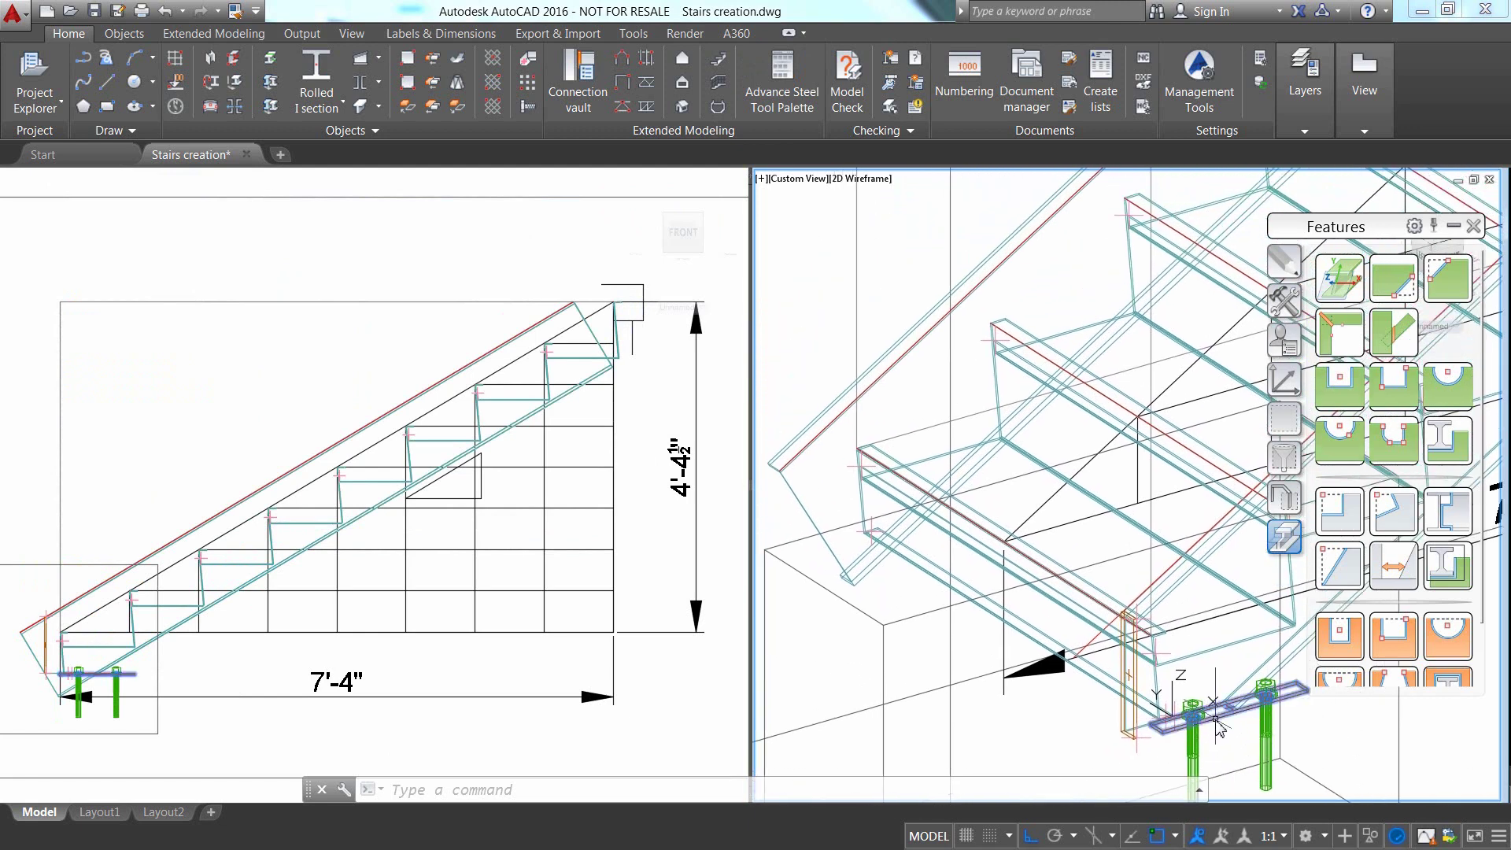
{"action": "left_click", "coordinate": [1284, 383]}
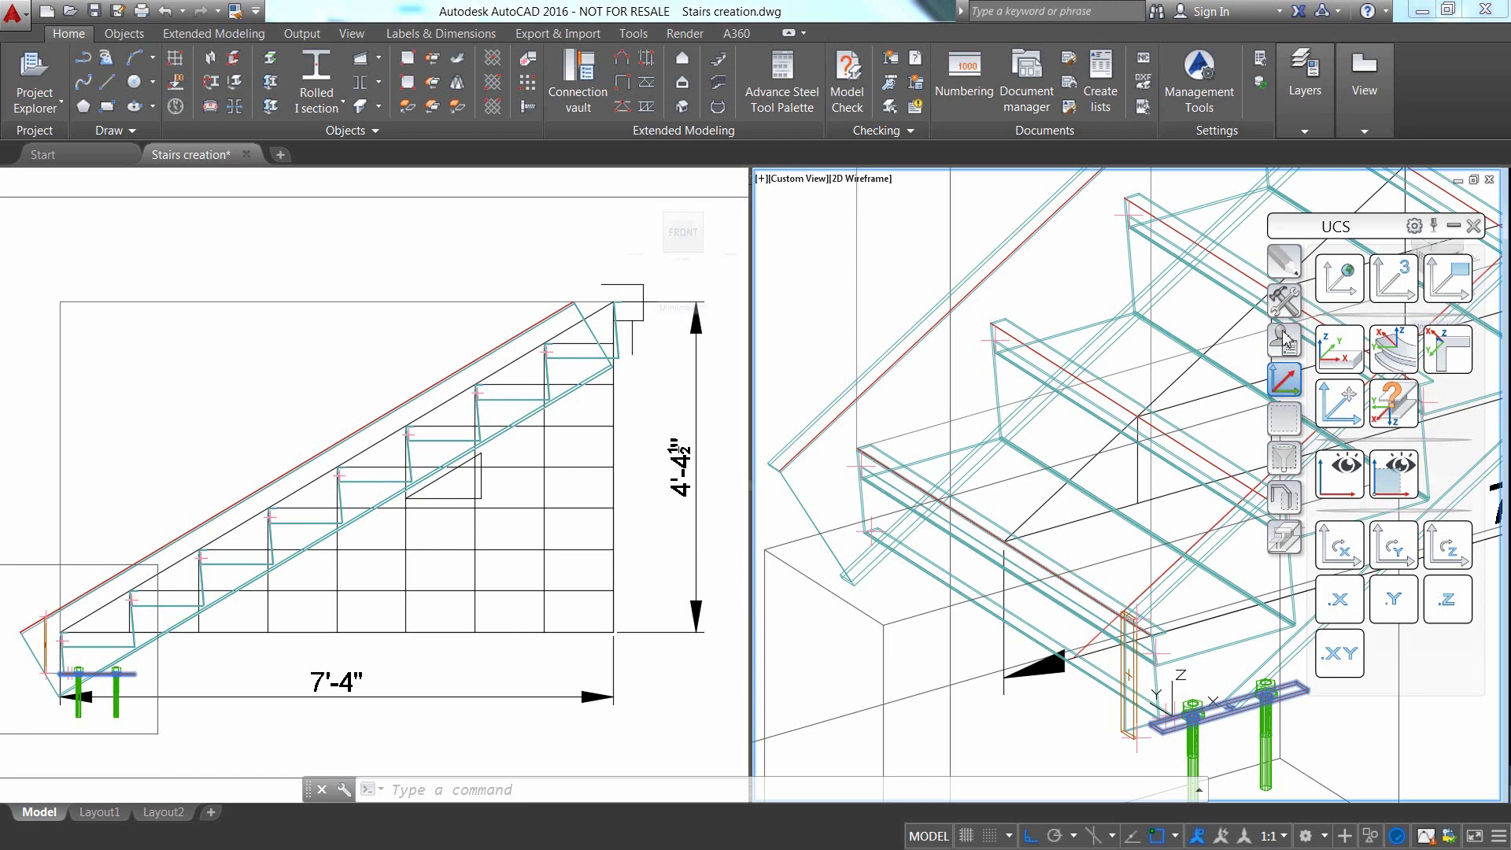
{"action": "left_click", "coordinate": [1283, 301]}
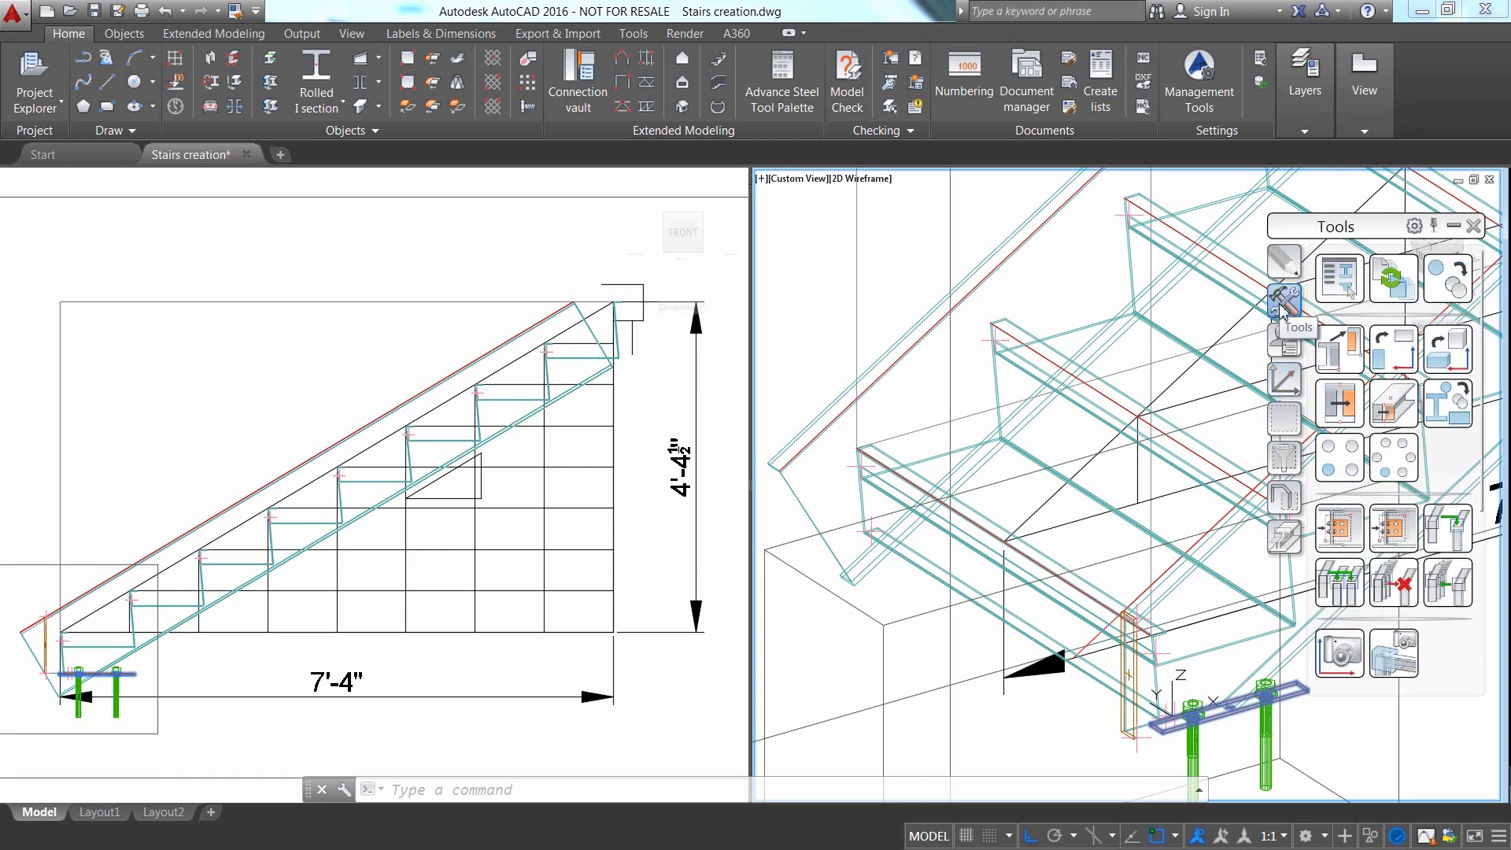
- Copy the anchor base plate connection onto the second stringer and move the Tools palette aside
{"action": "left_click", "coordinate": [1339, 527]}
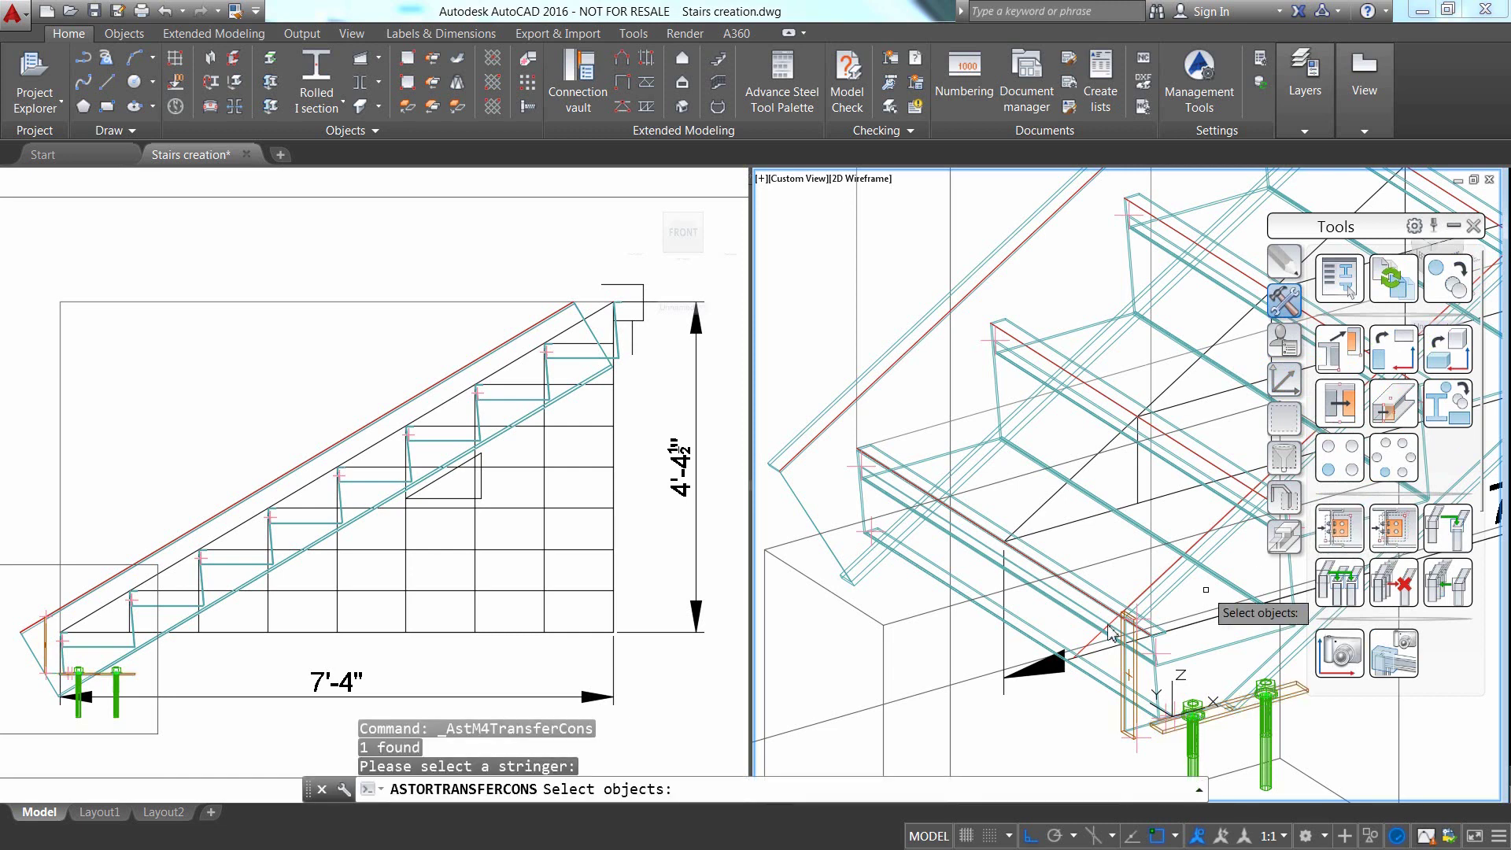
{"action": "left_click", "coordinate": [877, 581]}
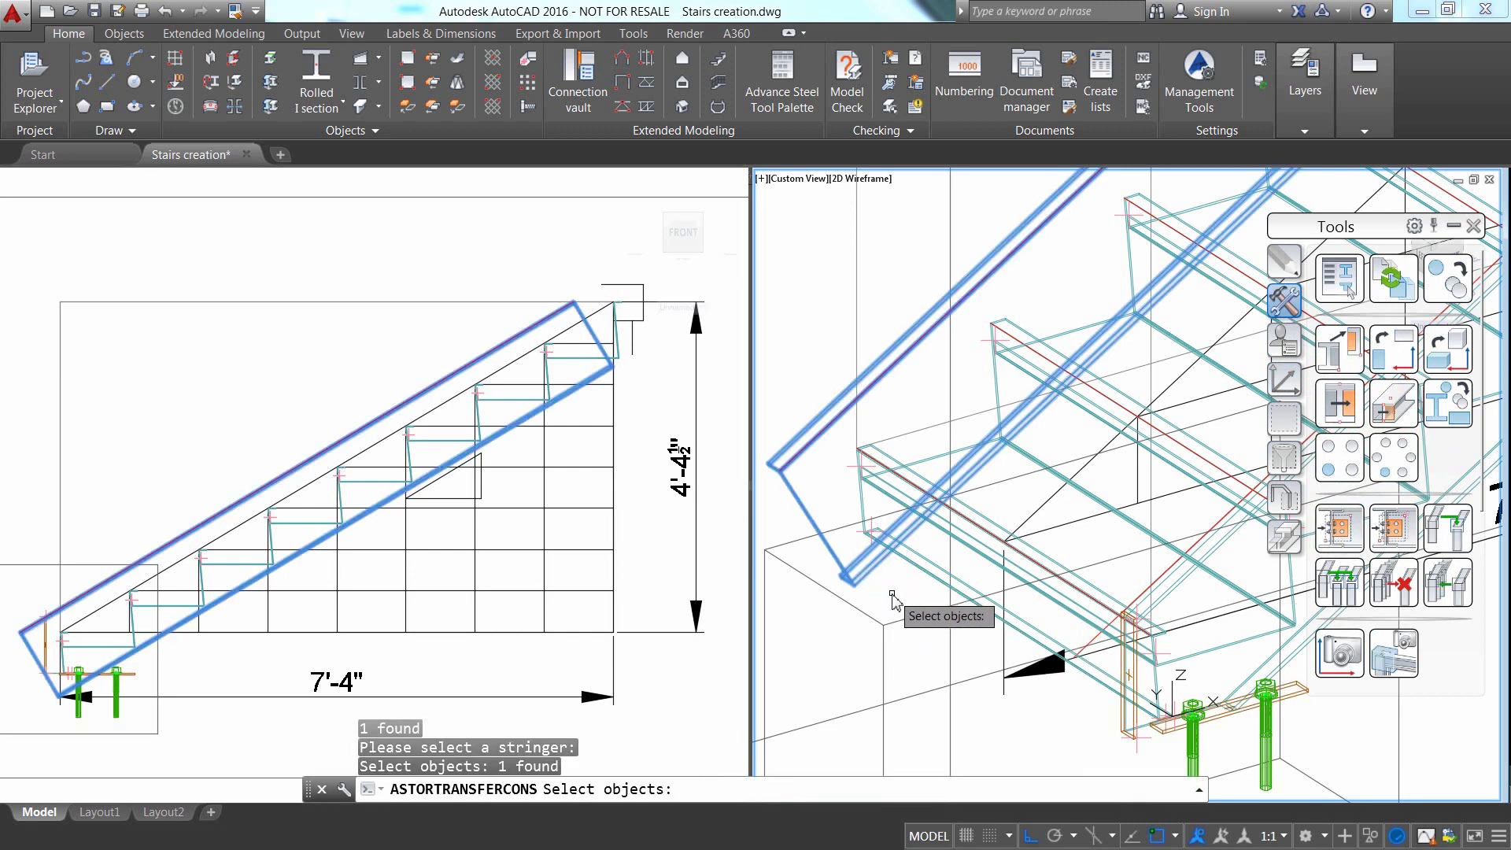
{"action": "key", "text": "Return"}
{"action": "key", "text": "Return"}
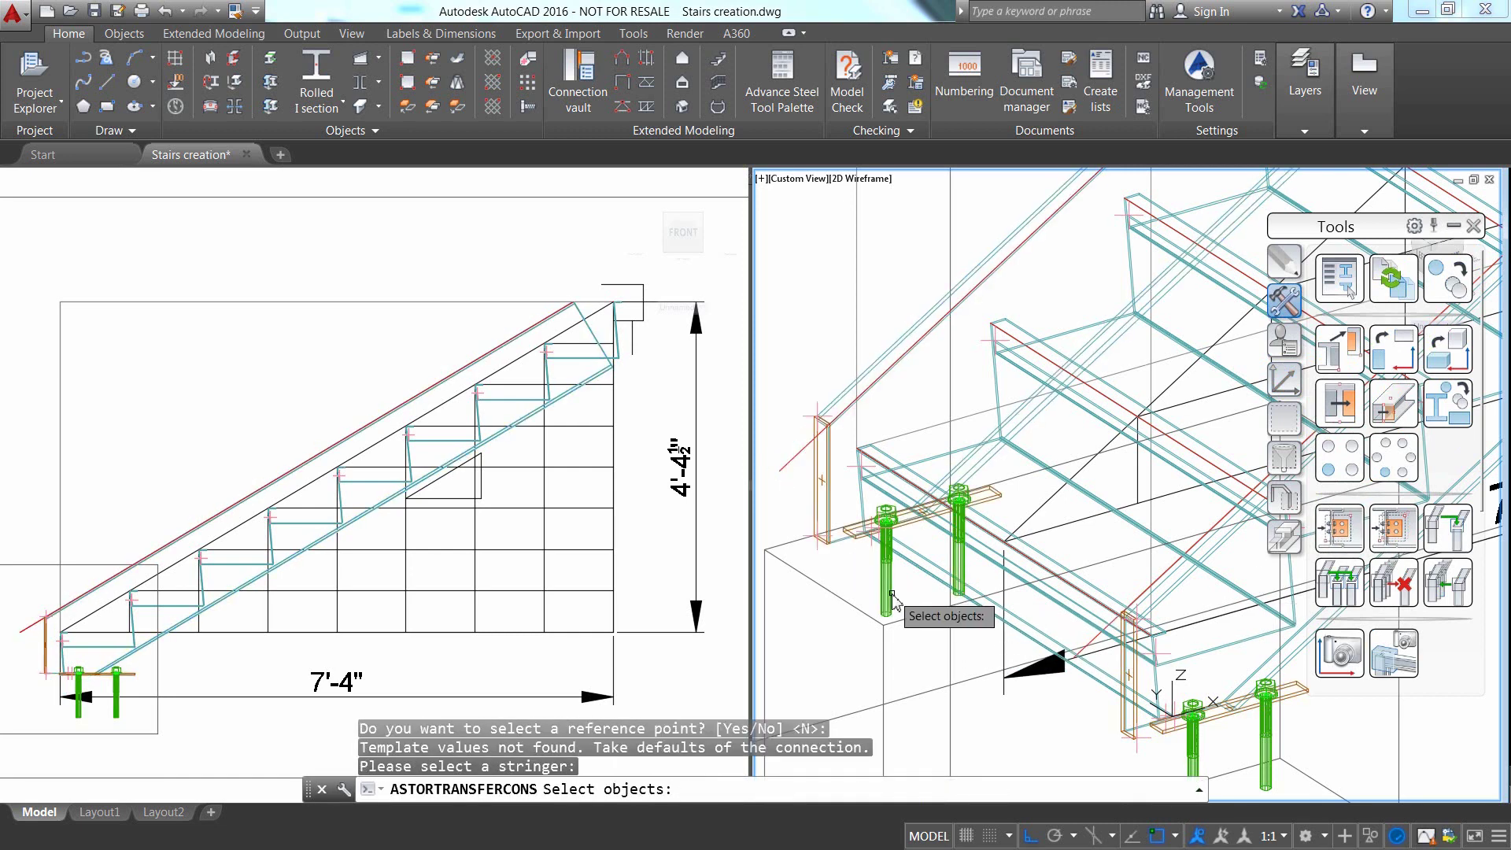
{"action": "key", "text": "Return"}
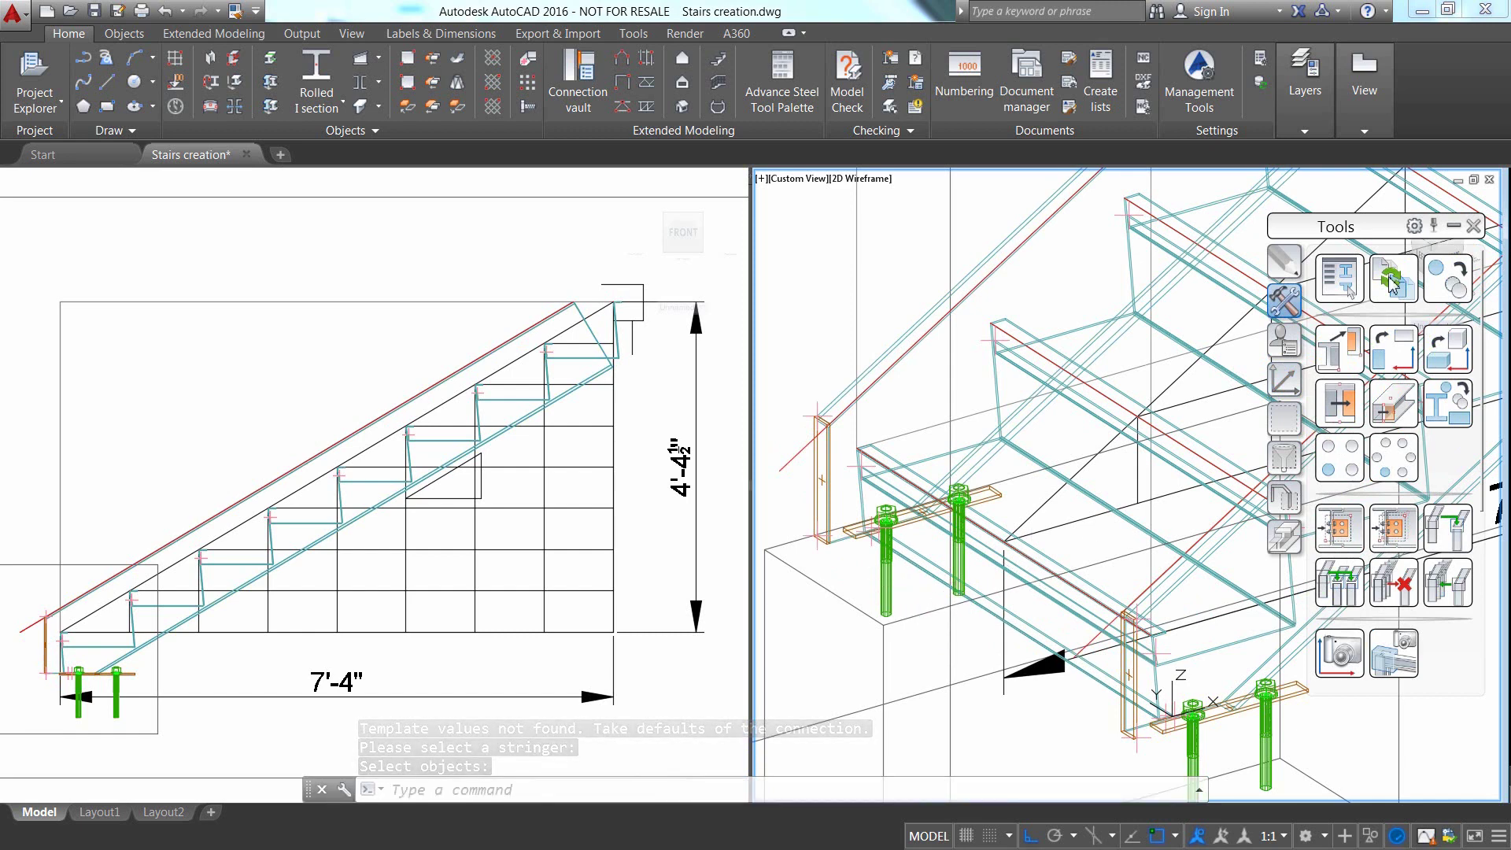
{"action": "left_click_drag", "start_coordinate": [1386, 240], "coordinate": [300, 270]}
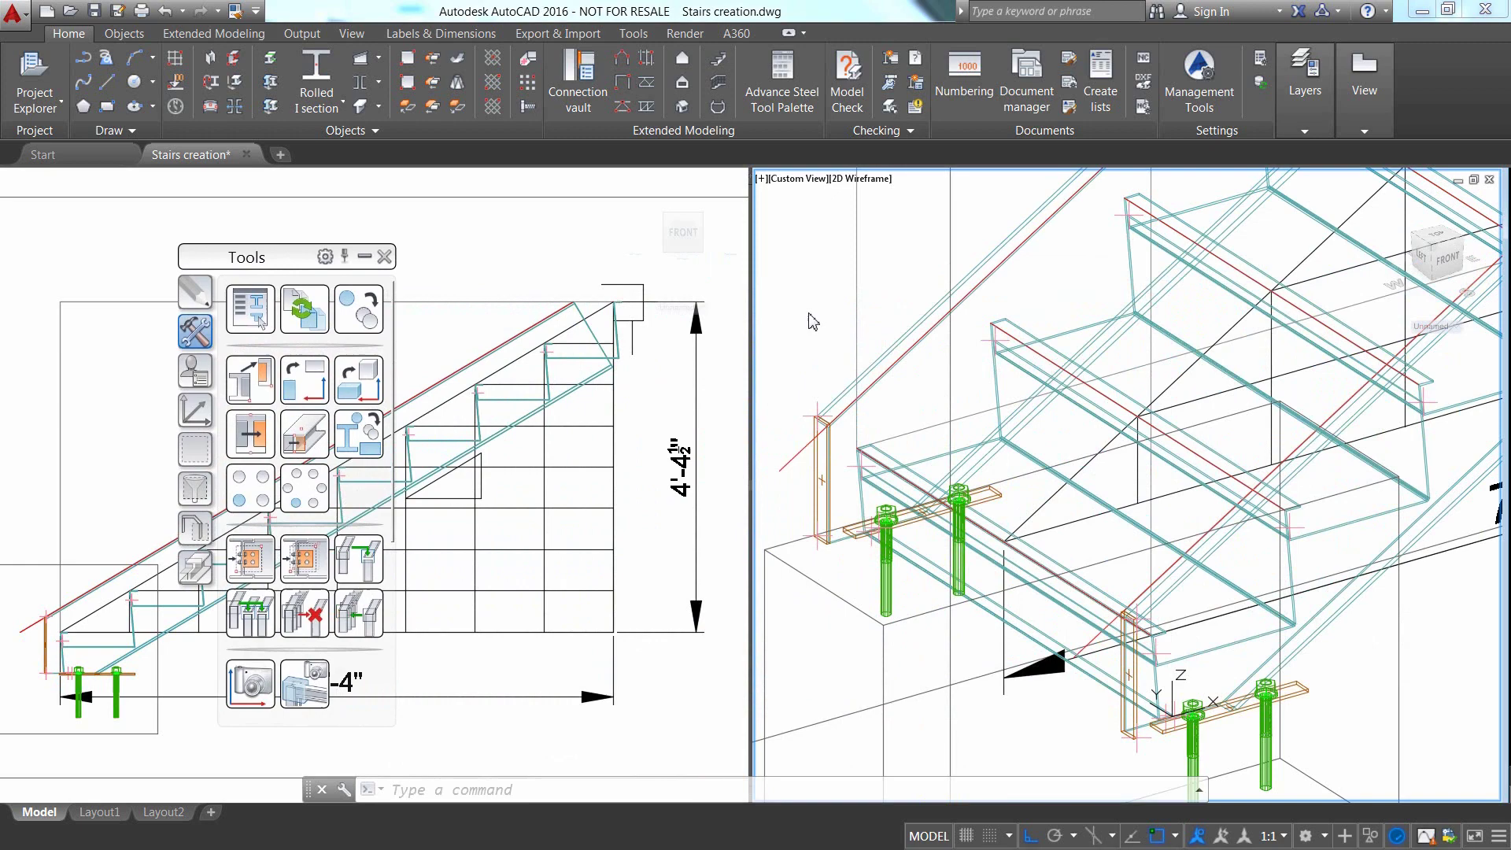
- Define a new UCS at the stair-top stringer endpoint with its X-axis direction
{"action": "scroll", "coordinate": [1191, 340], "scroll_direction": "down", "scroll_amount": 5}
{"action": "scroll", "coordinate": [1164, 441], "scroll_direction": "up", "scroll_amount": 8}
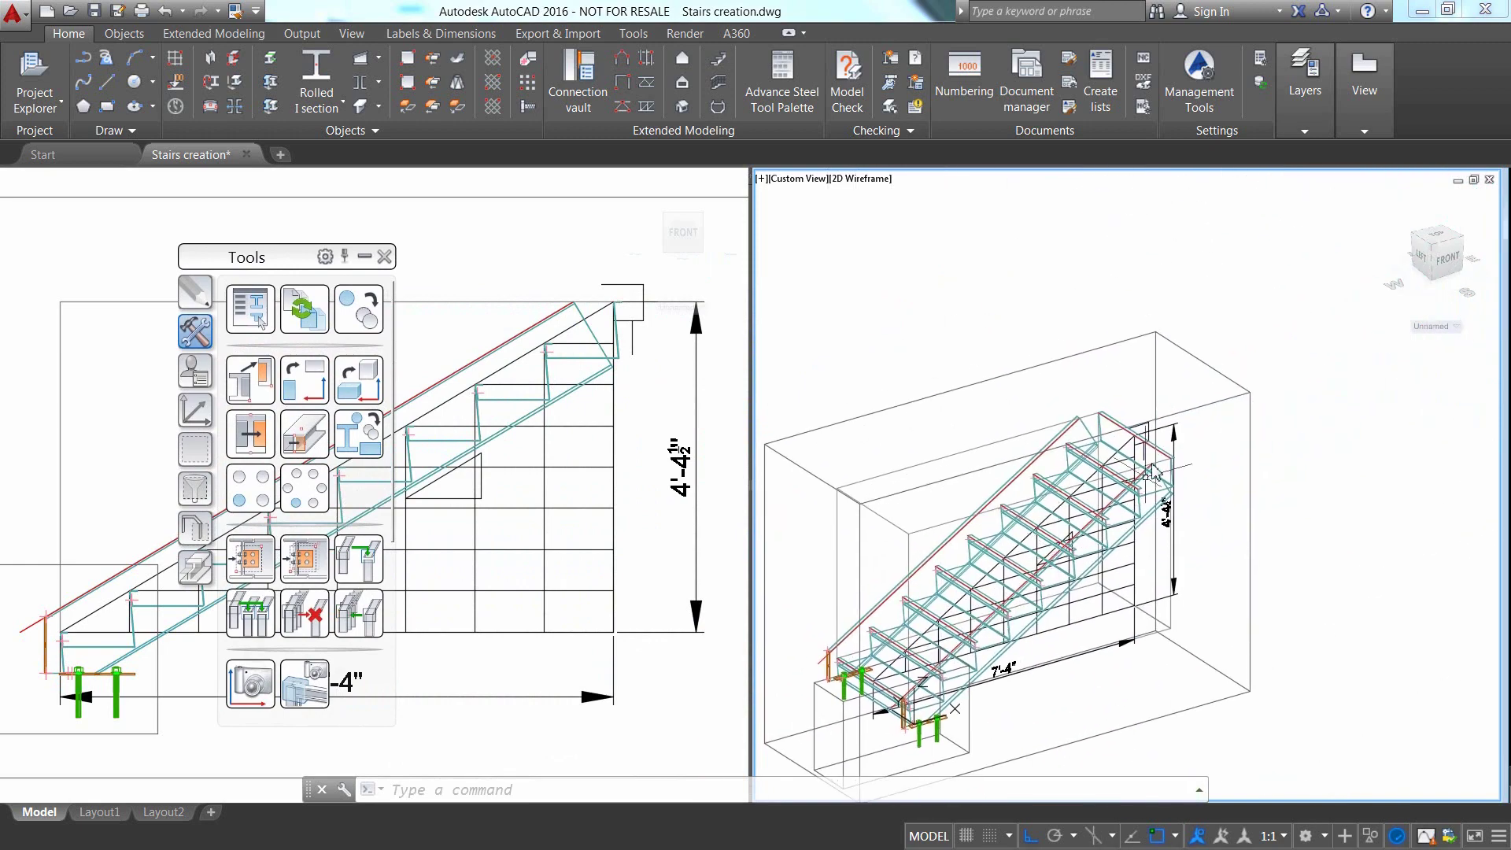
{"action": "scroll", "coordinate": [1165, 440], "scroll_direction": "up", "scroll_amount": 3}
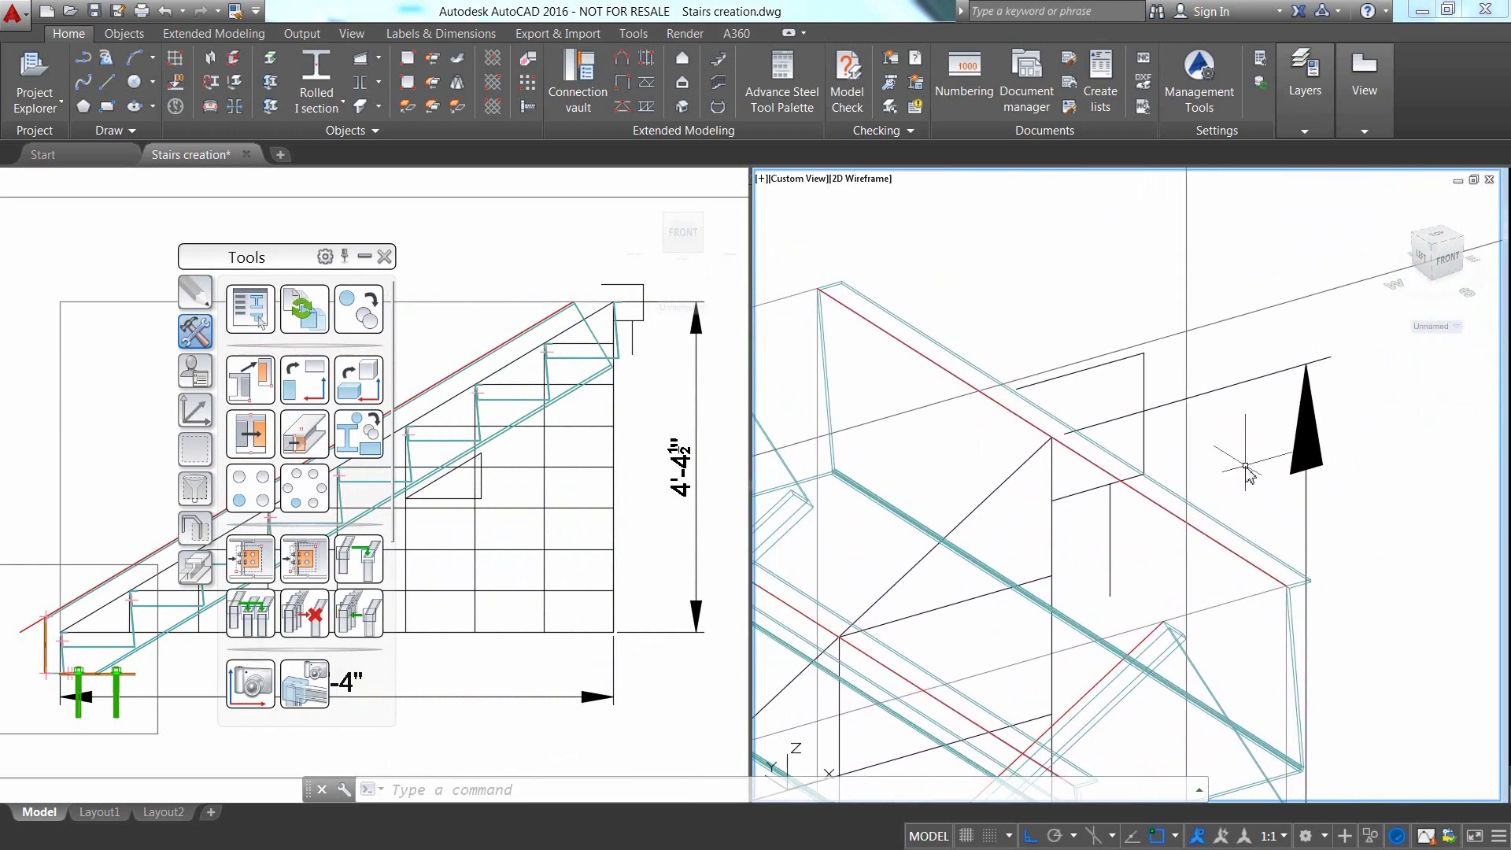
{"action": "scroll", "coordinate": [1245, 466], "scroll_direction": "down", "scroll_amount": 2}
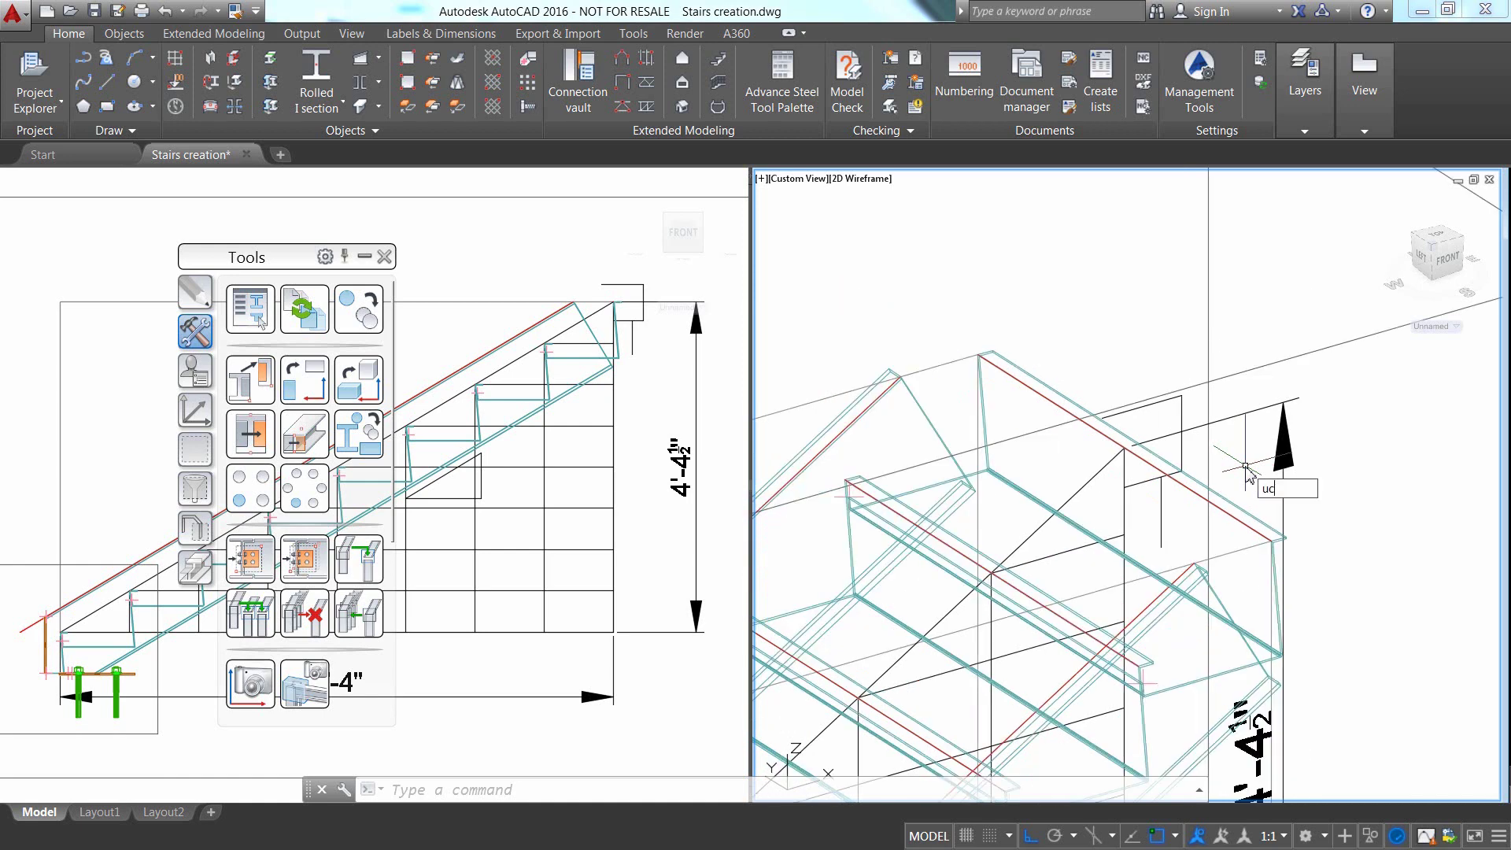
{"action": "key", "text": "Return"}
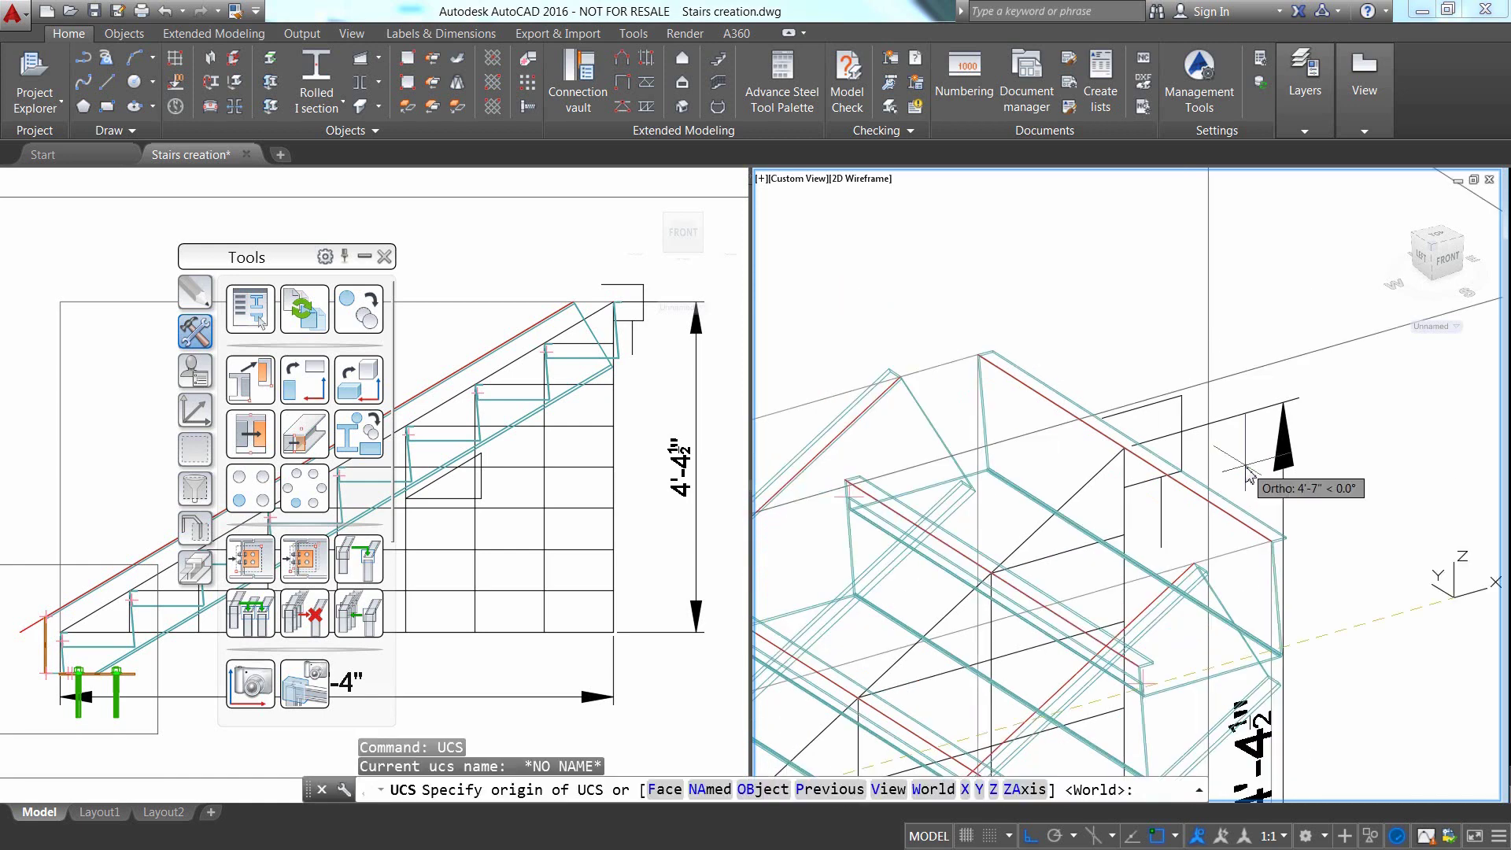
{"action": "left_click", "coordinate": [1185, 399]}
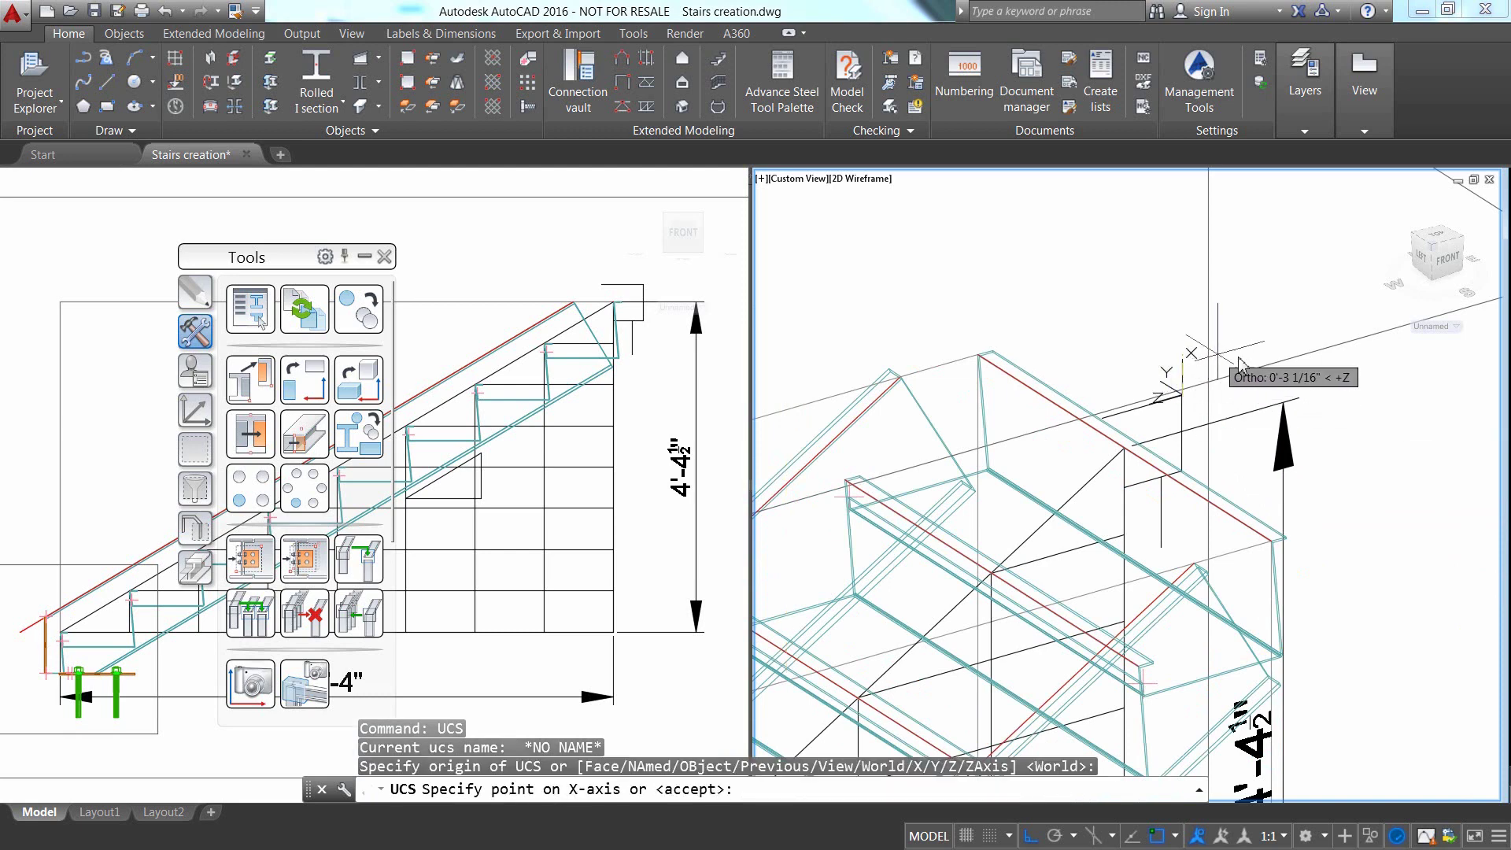
{"action": "left_click", "coordinate": [1283, 384]}
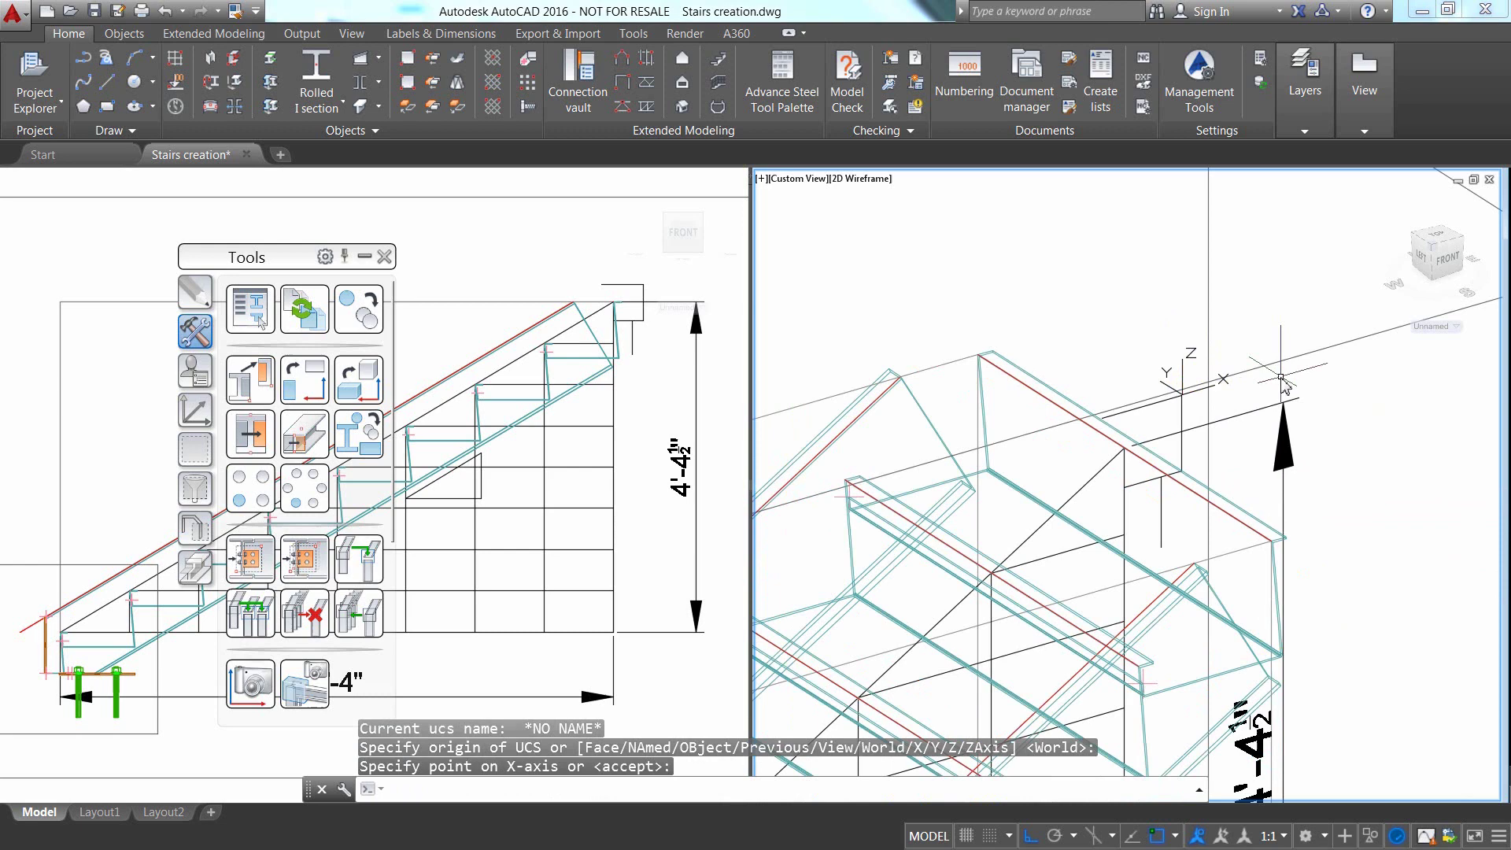
- Rotate the UCS about its X axis and then its Y axis
{"action": "left_click", "coordinate": [189, 409]}
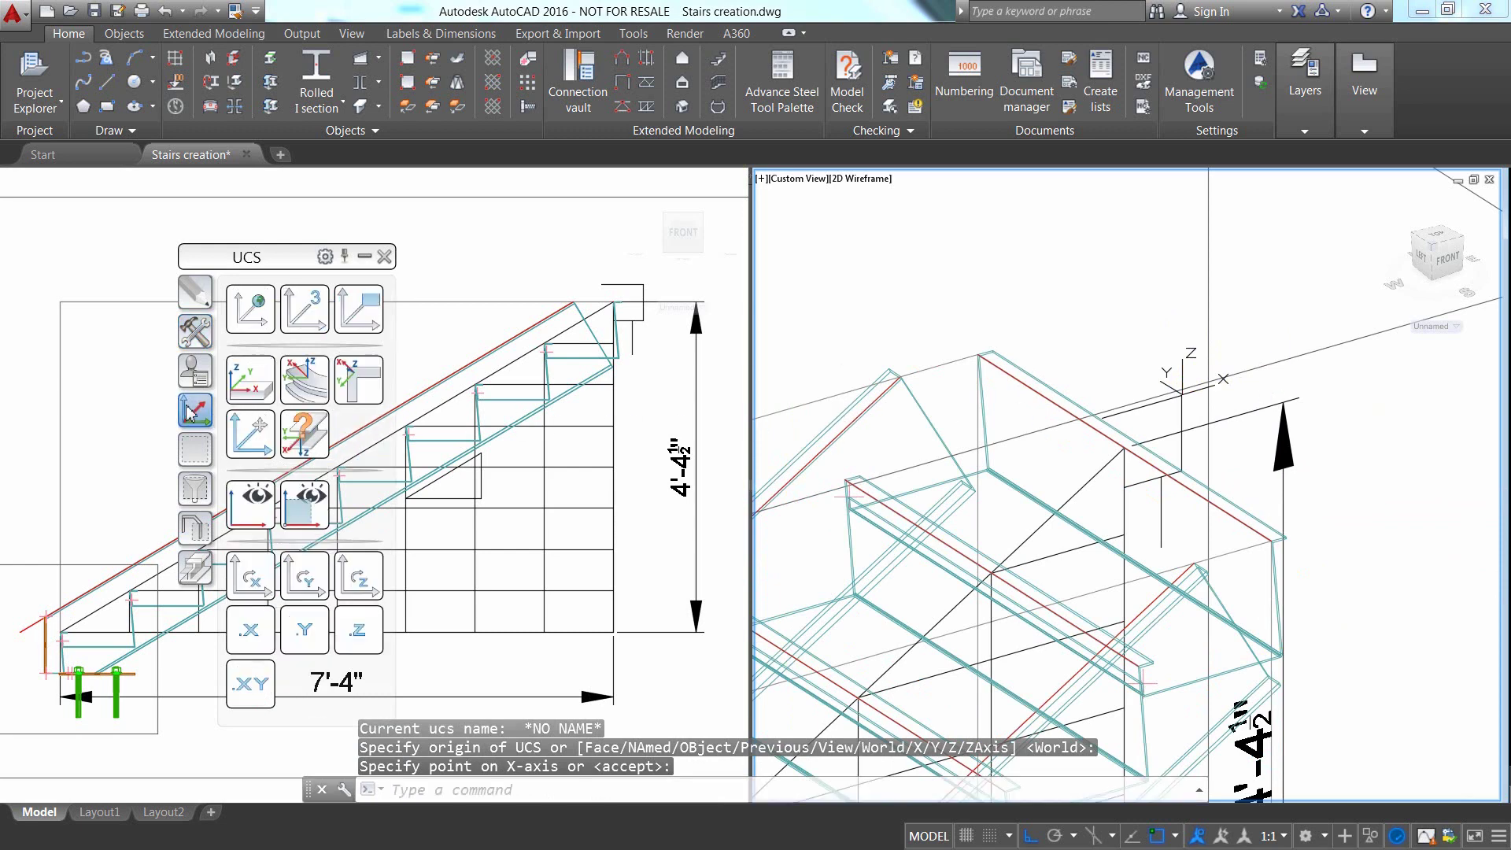
{"action": "left_click", "coordinate": [250, 568]}
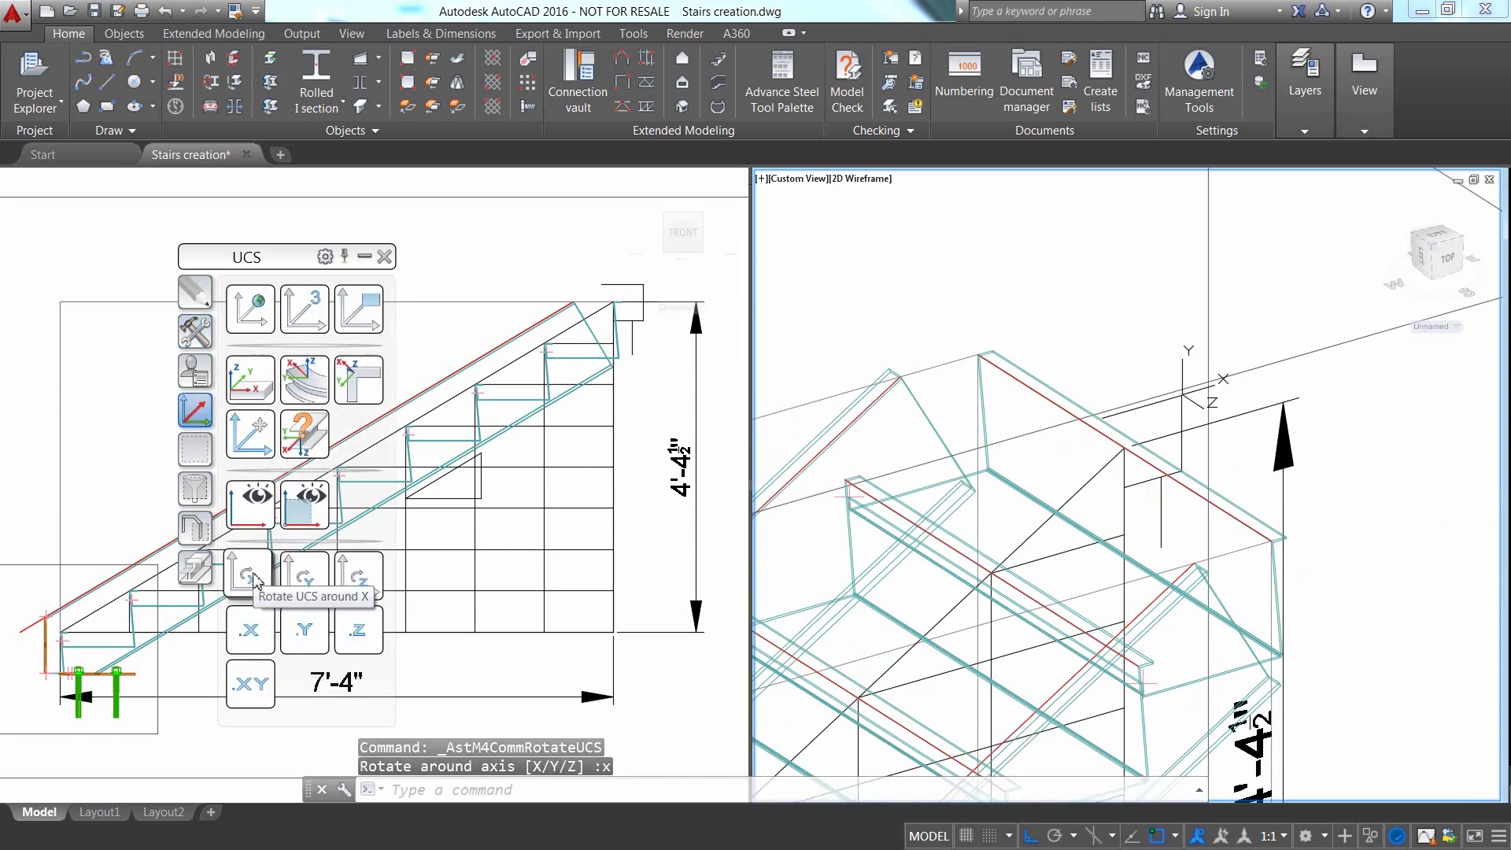
{"action": "left_click", "coordinate": [308, 581]}
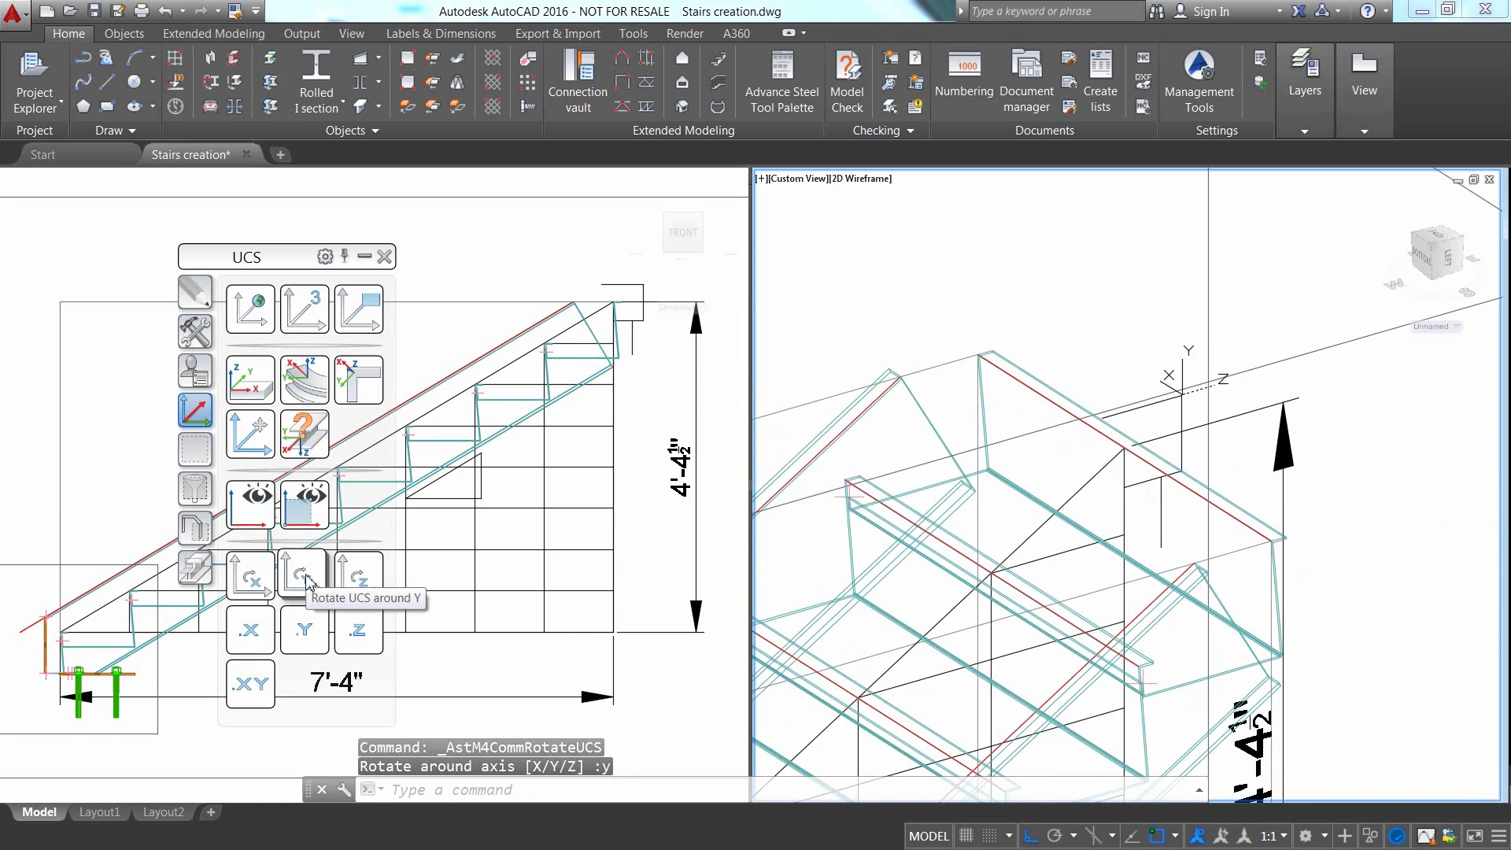
{"action": "left_click", "coordinate": [196, 568]}
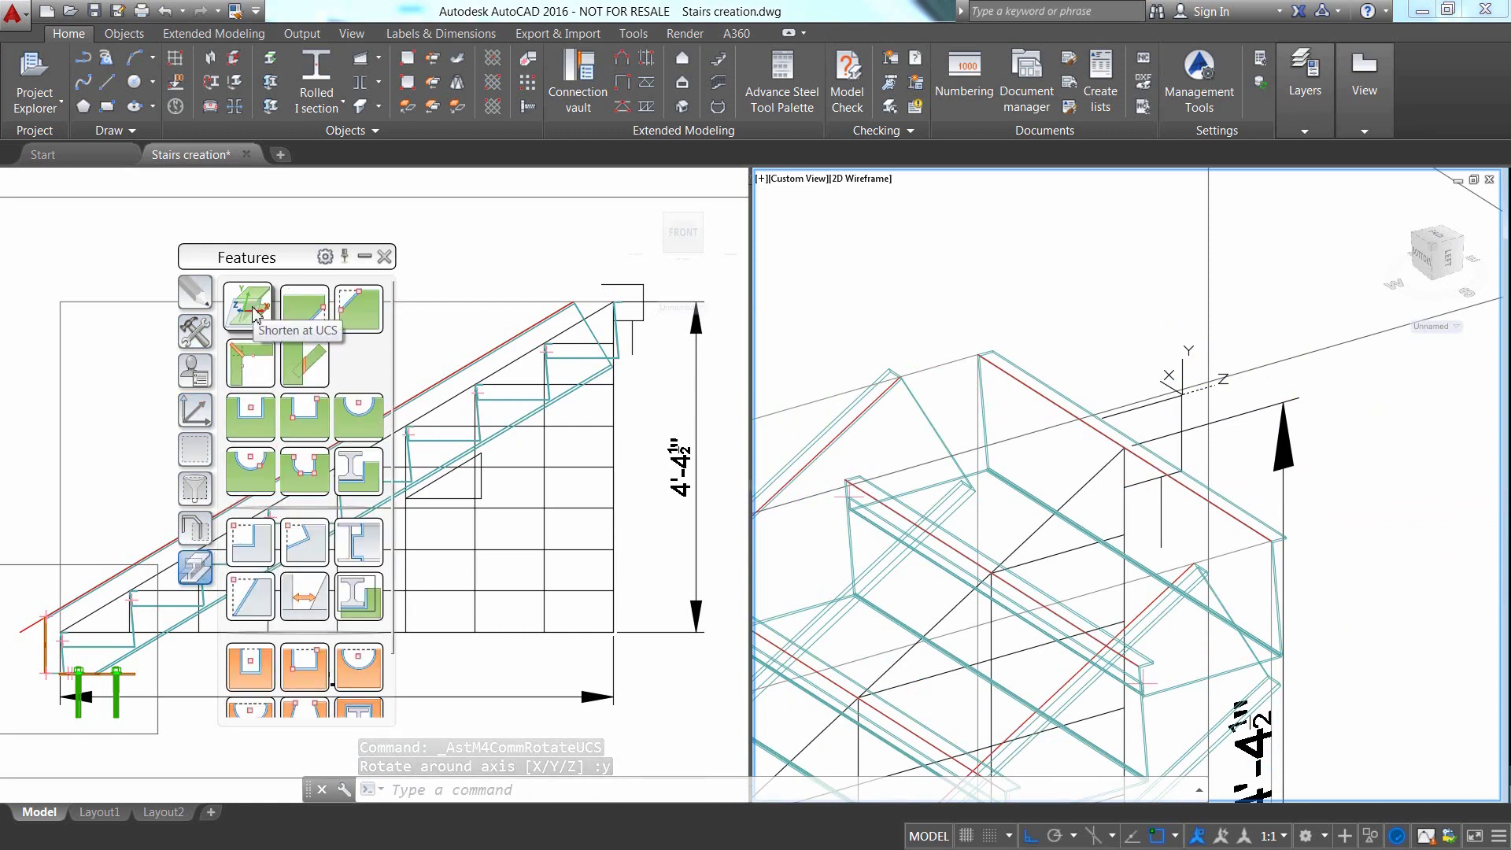
- Shorten each of the two stringers at the UCS plane, keeping default settings
{"action": "left_click", "coordinate": [251, 309]}
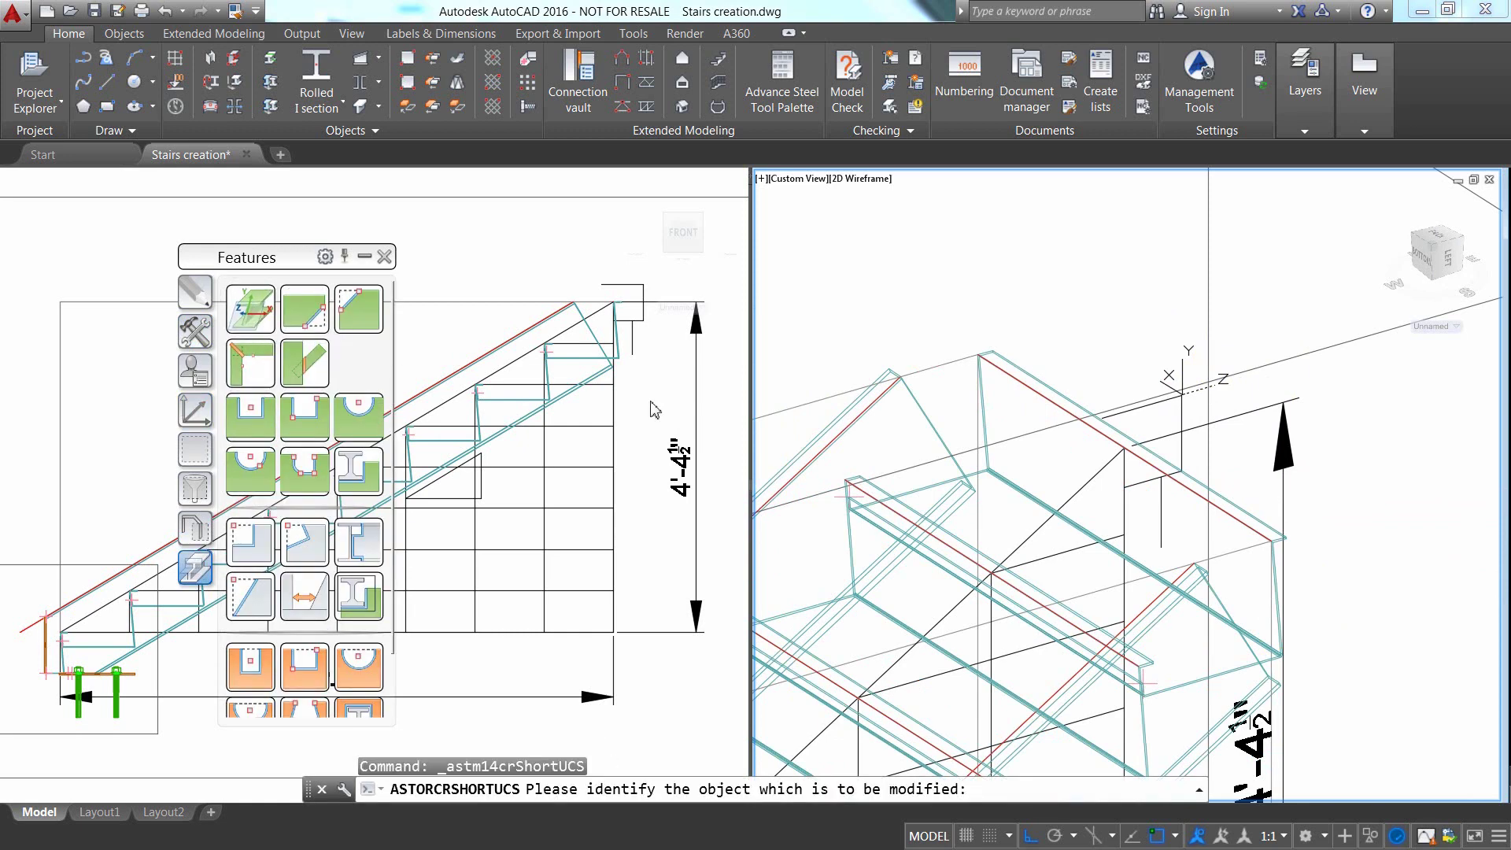
{"action": "left_click", "coordinate": [1168, 622]}
{"action": "key", "text": "Return"}
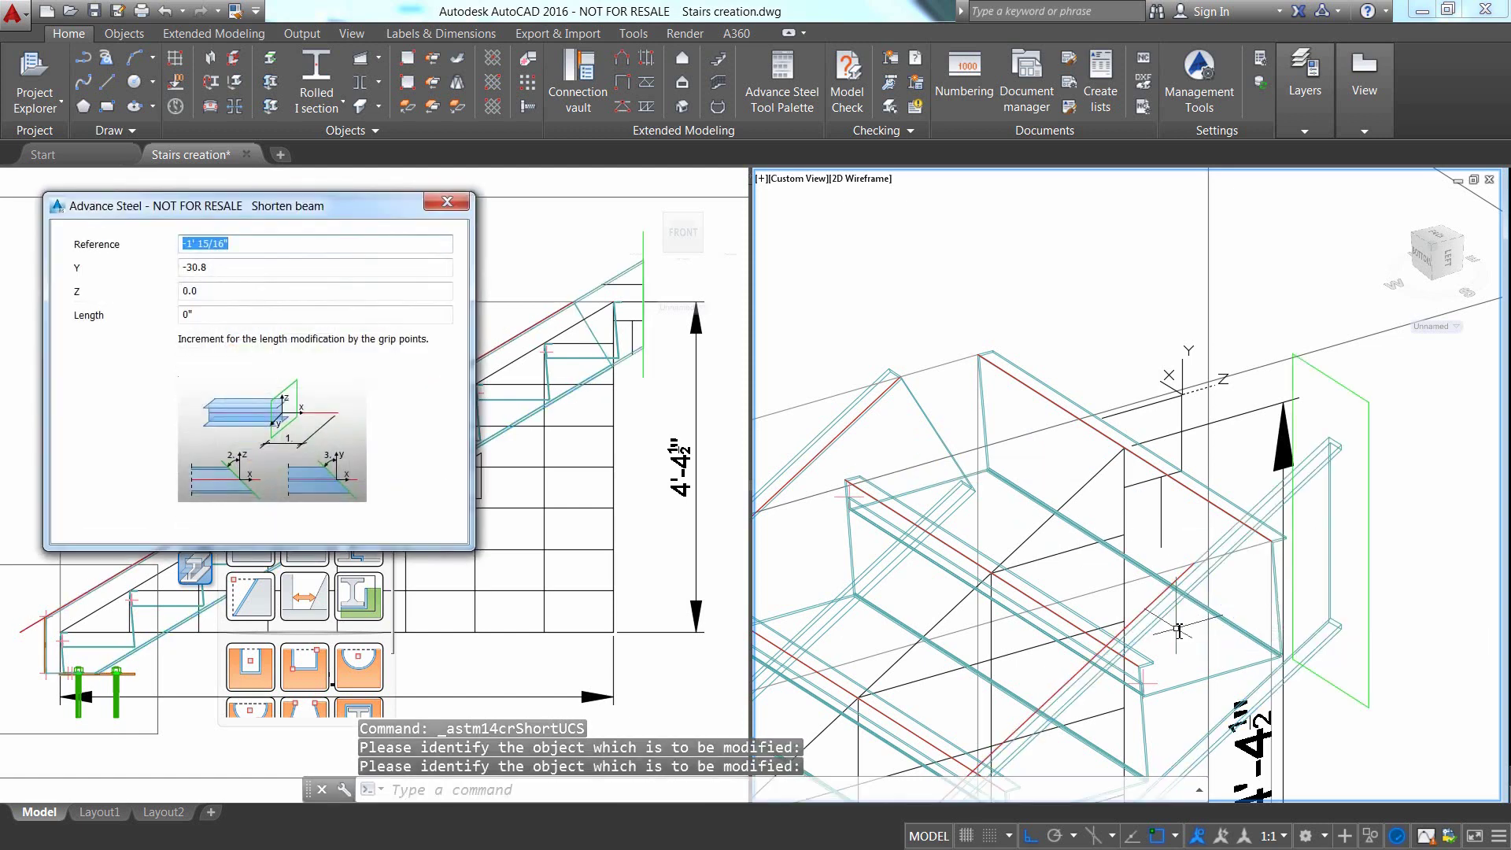
{"action": "left_click", "coordinate": [446, 203]}
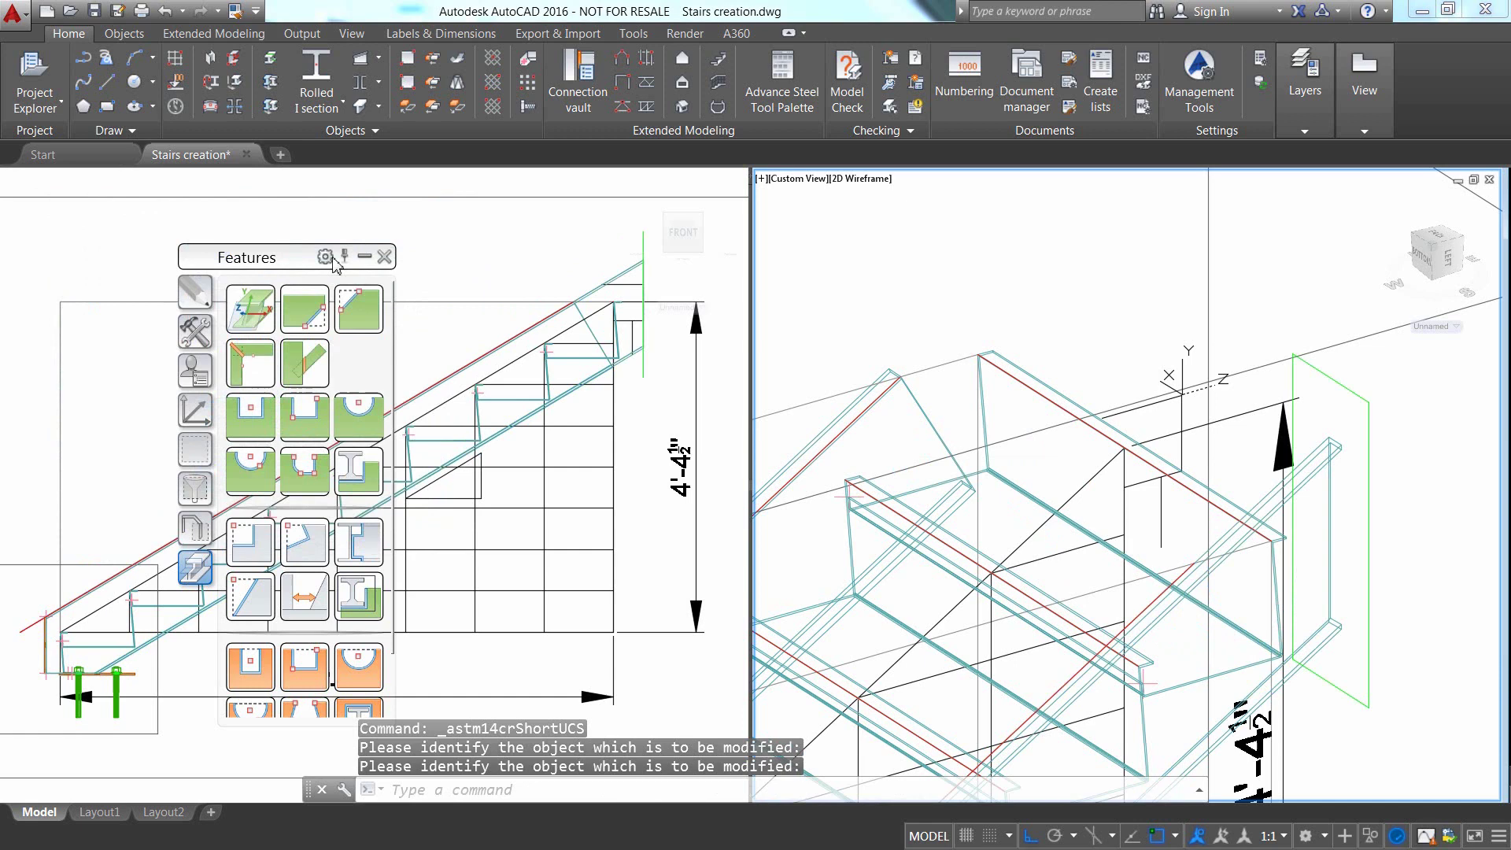
{"action": "left_click", "coordinate": [887, 373]}
{"action": "key", "text": "Return"}
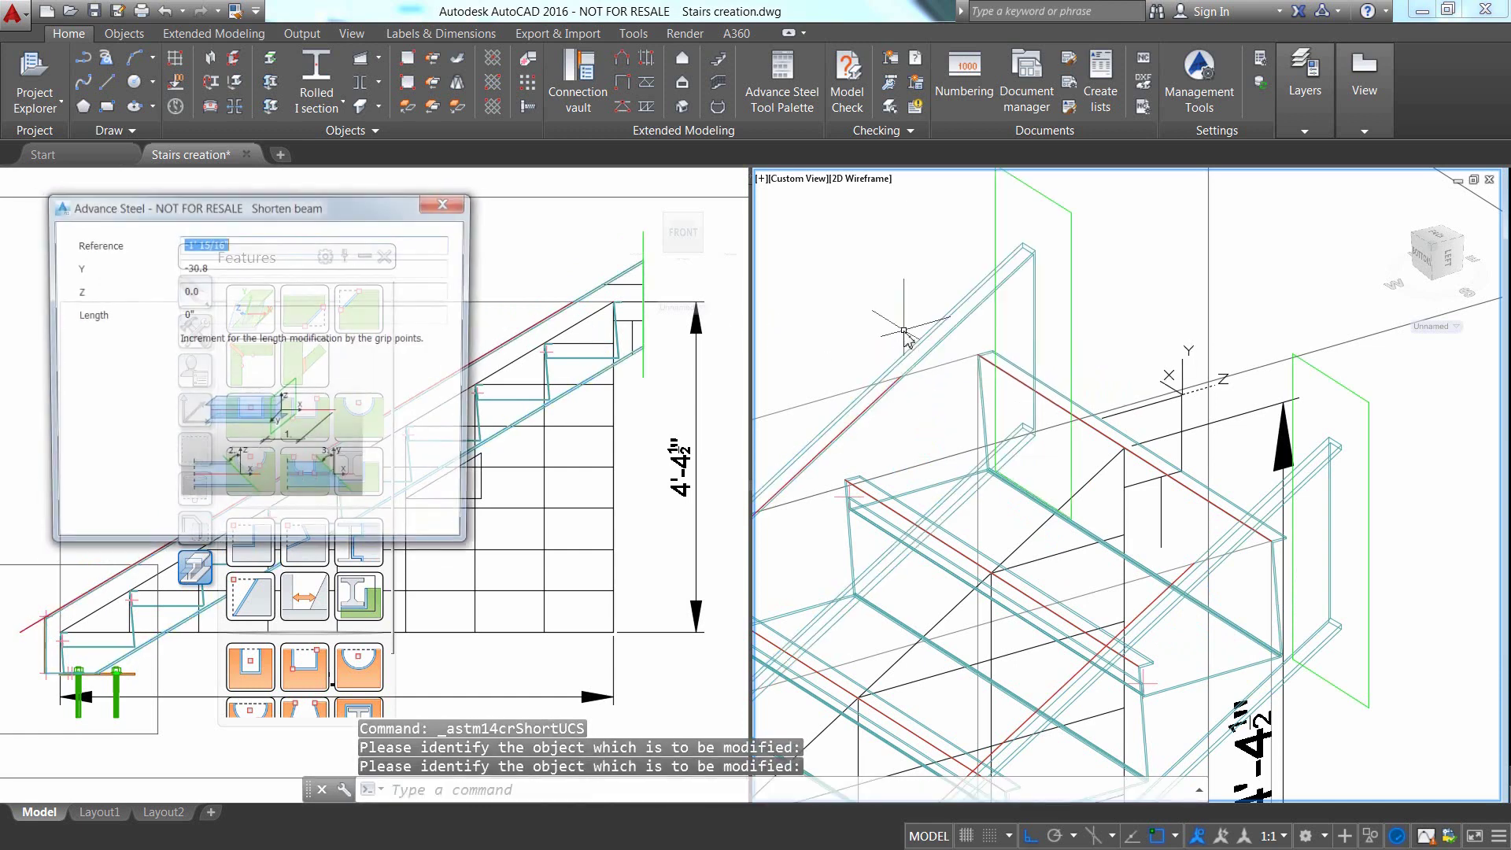
{"action": "left_click", "coordinate": [446, 203]}
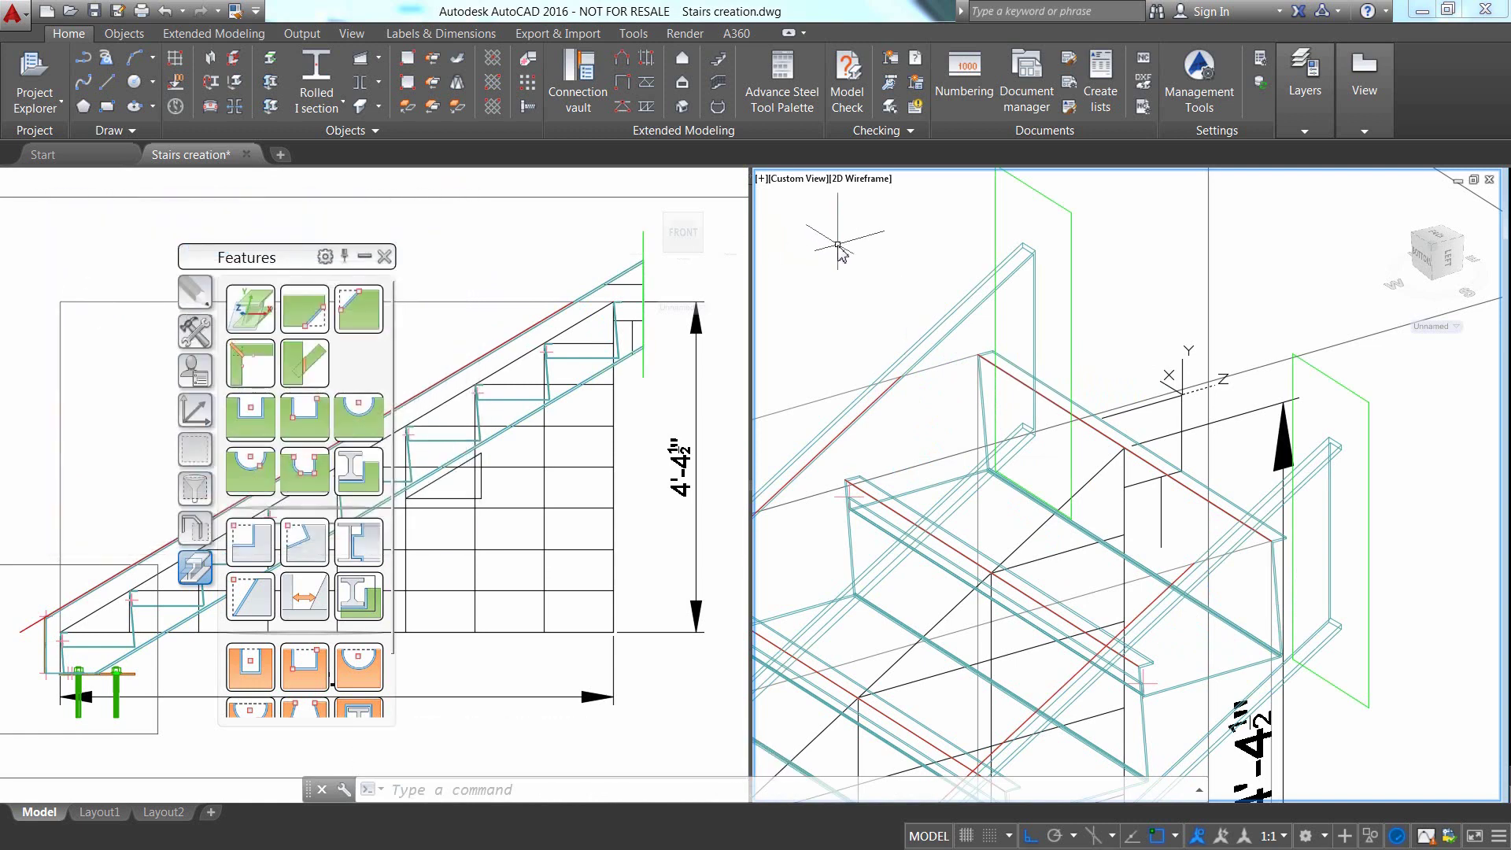
- Rotate the UCS about its Y axis and then its X axis
{"action": "left_click", "coordinate": [200, 410]}
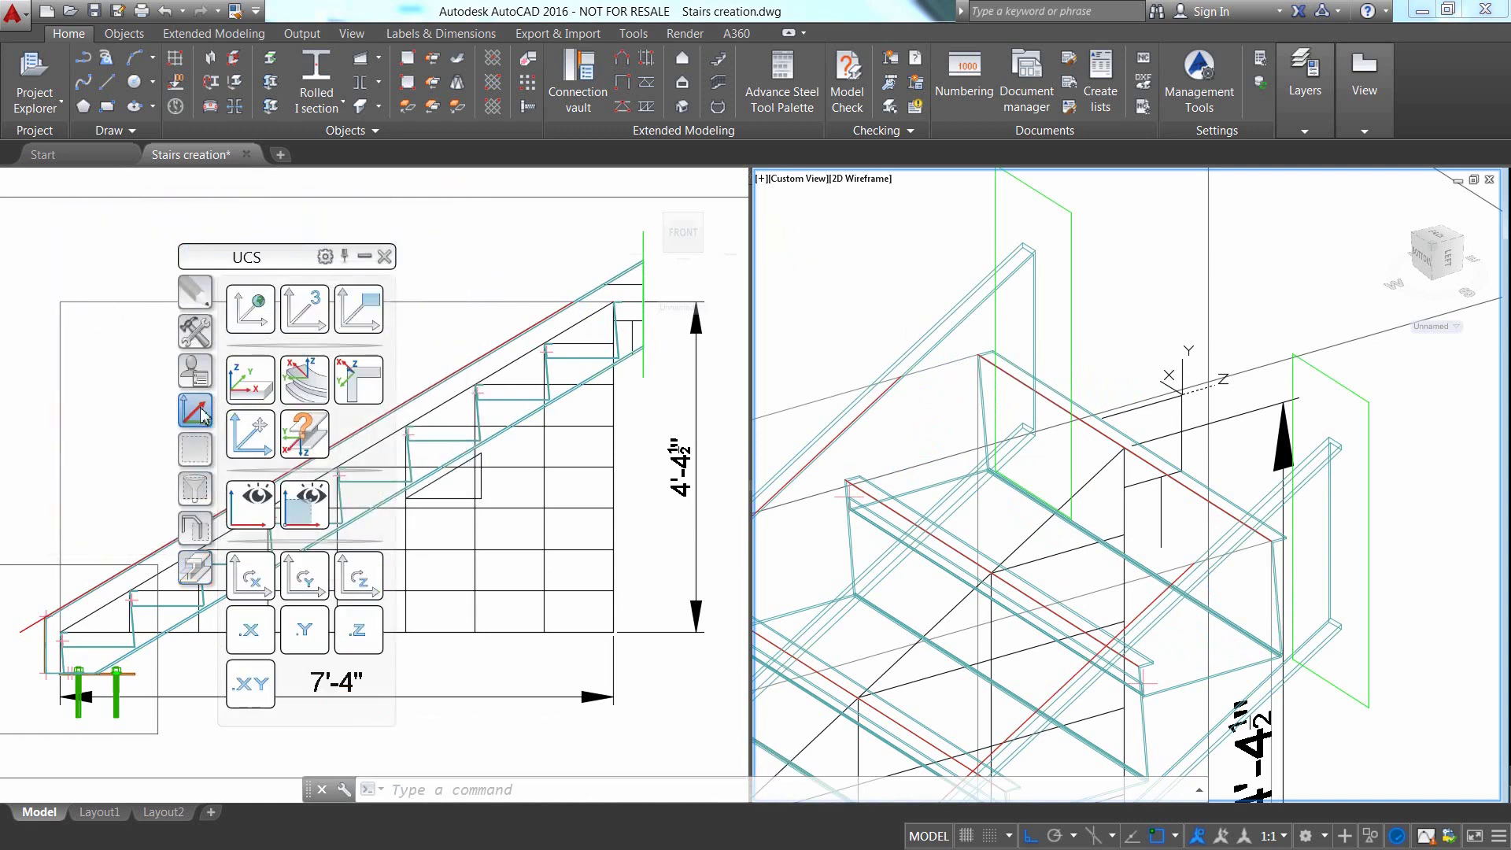
{"action": "left_click", "coordinate": [294, 565]}
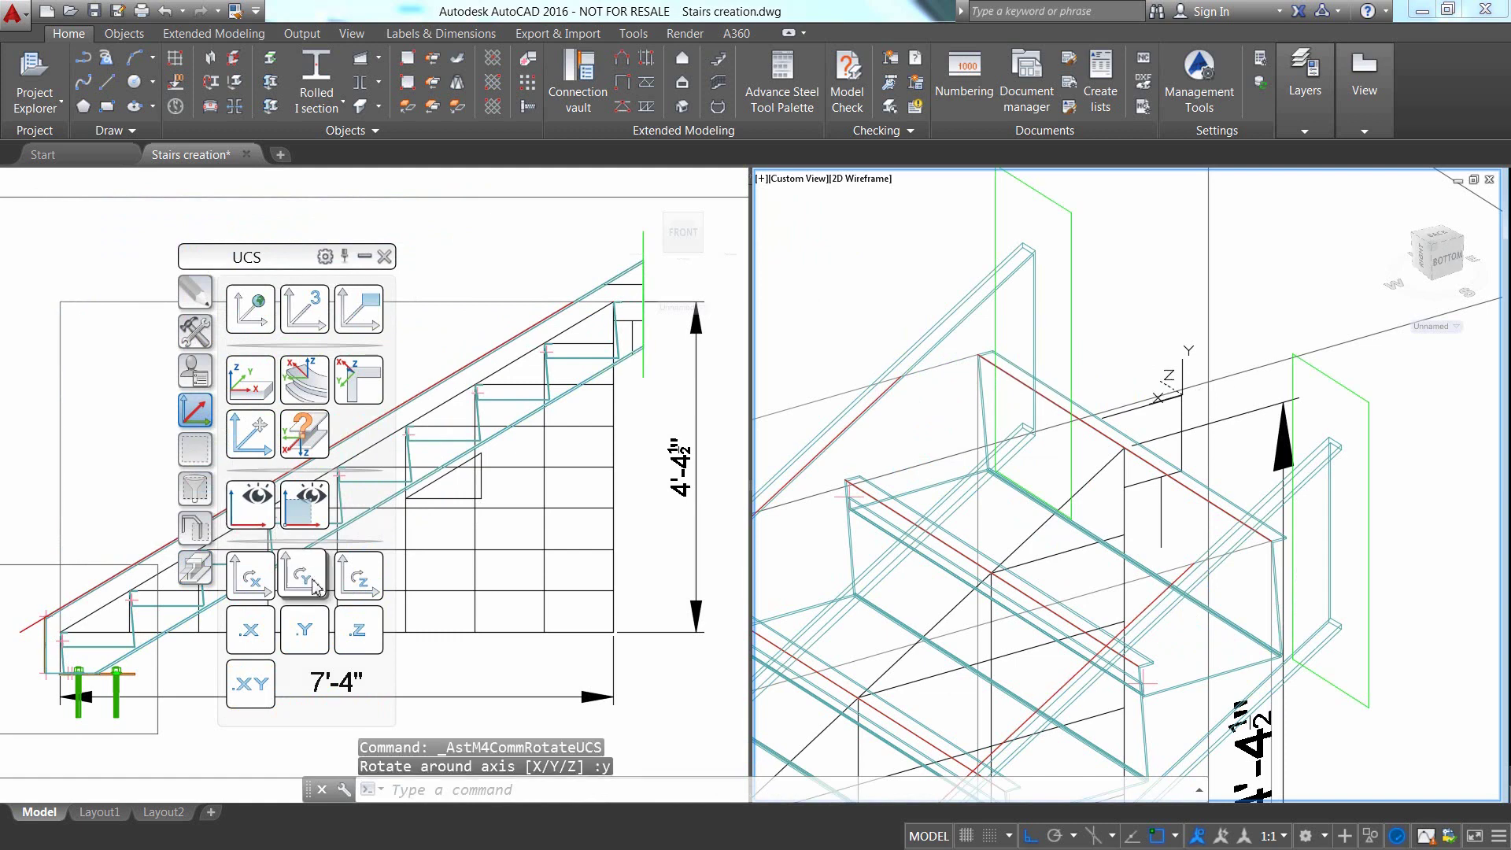
{"action": "left_click", "coordinate": [263, 580]}
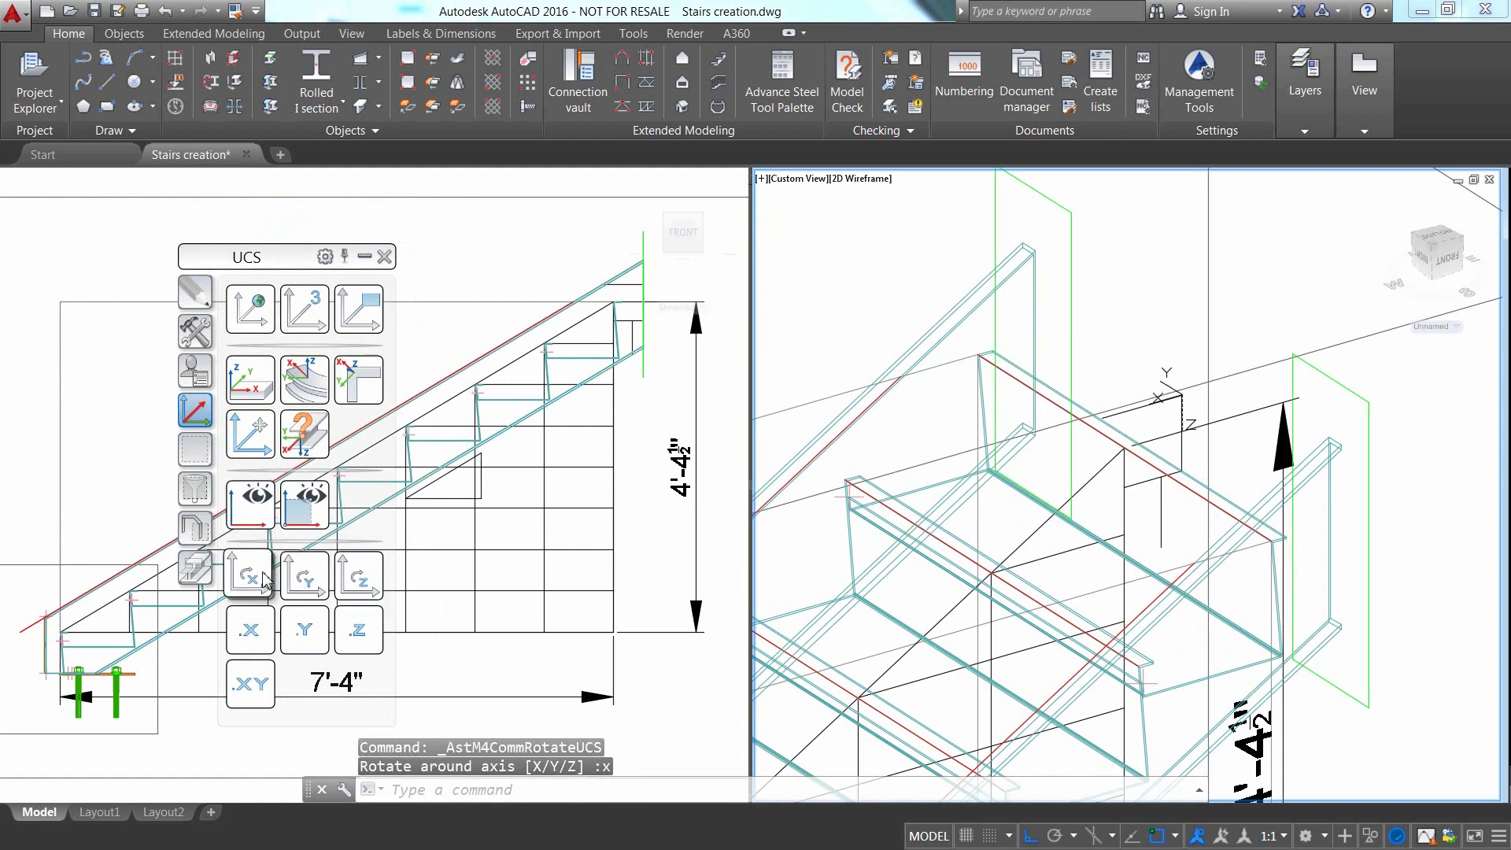
{"action": "left_click", "coordinate": [206, 569]}
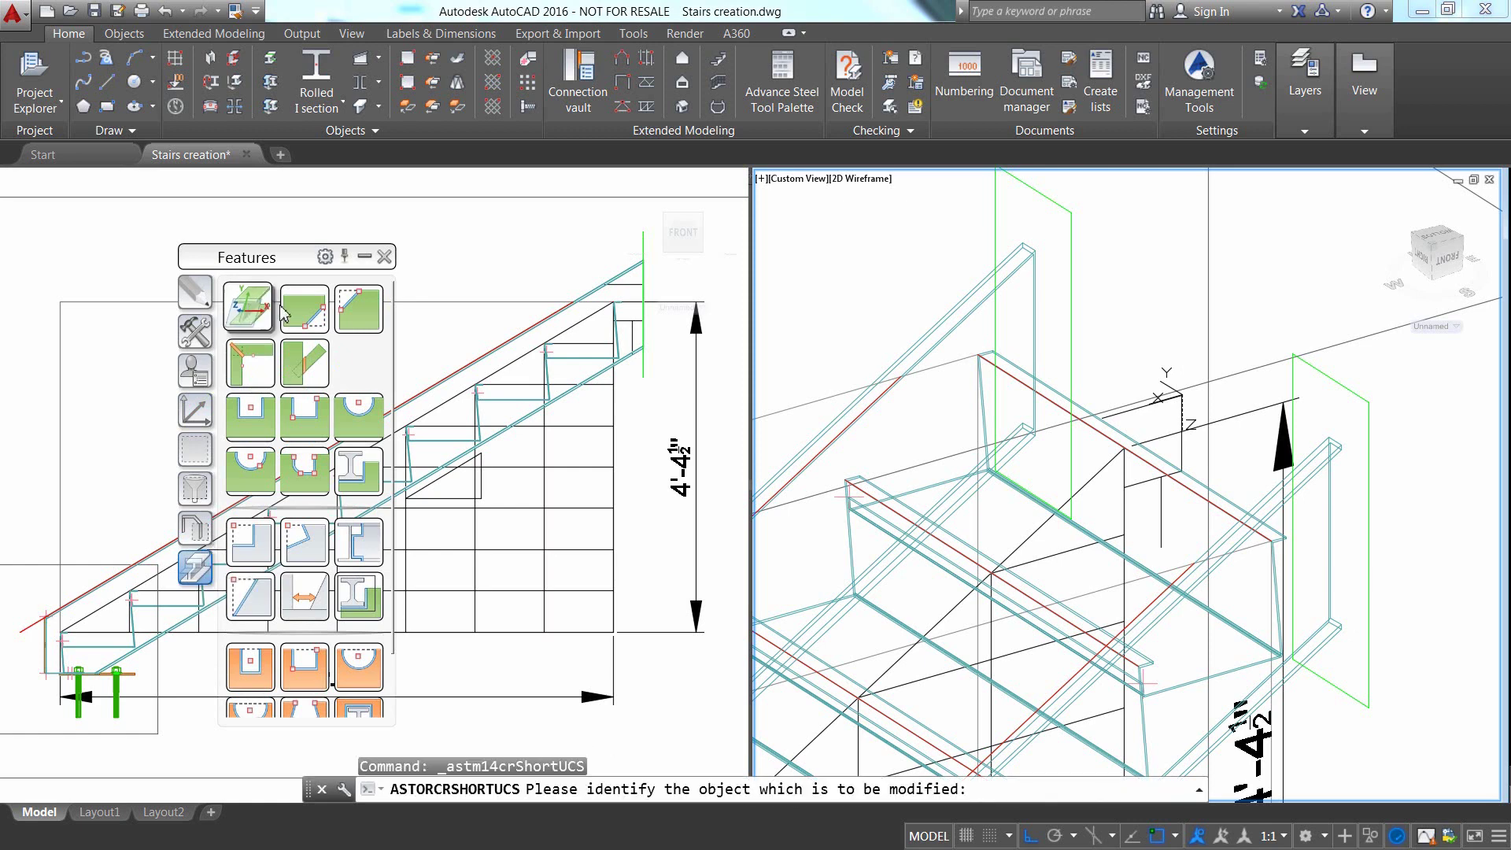
- Shorten both stringers again at the rotated UCS, adding the horizontal cuts
{"action": "left_click", "coordinate": [251, 309]}
{"action": "left_click", "coordinate": [1034, 244]}
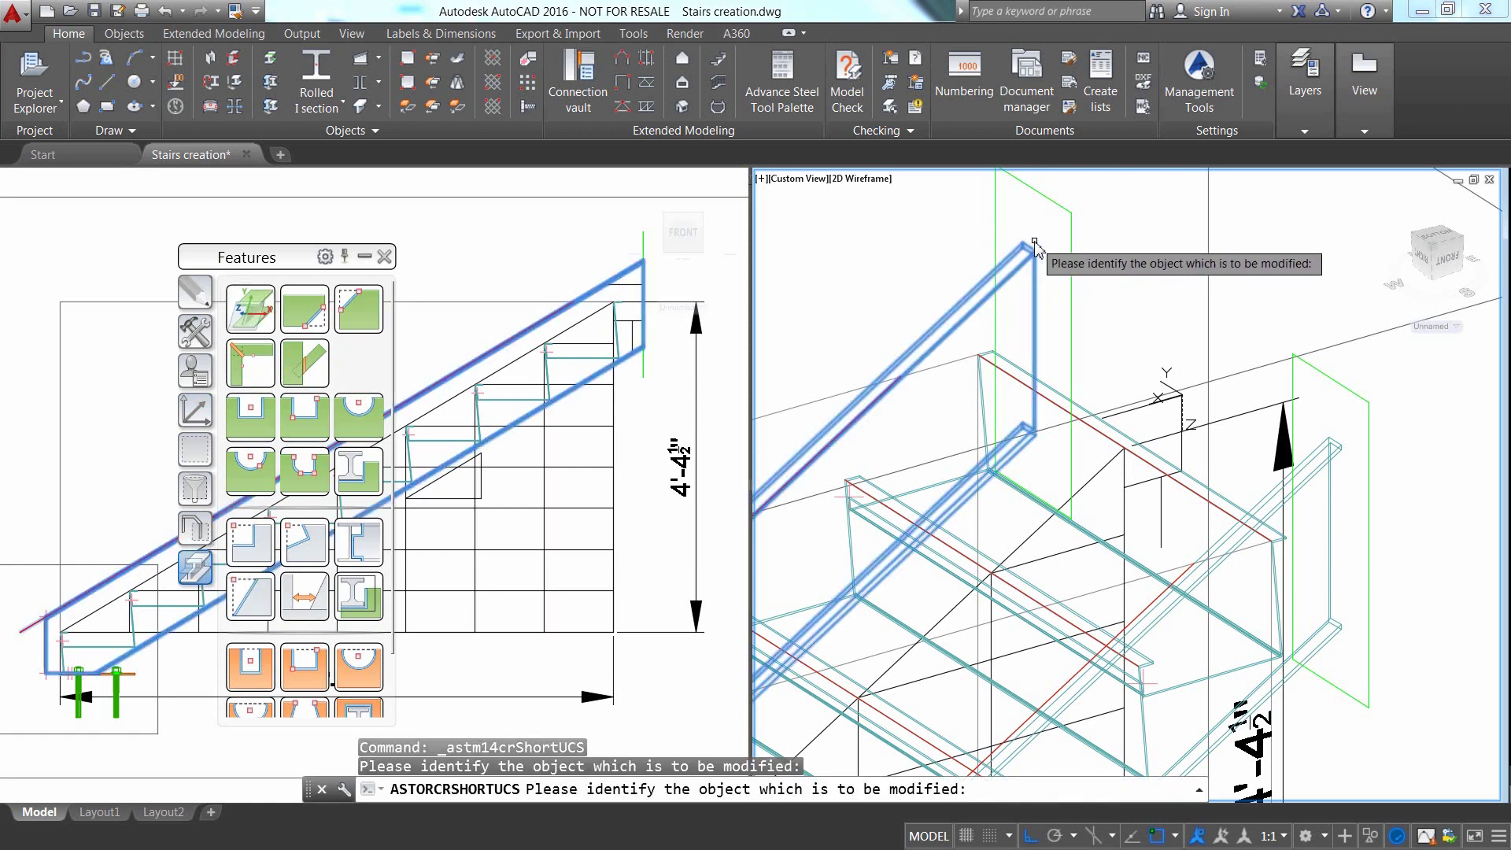
{"action": "left_click", "coordinate": [1034, 245]}
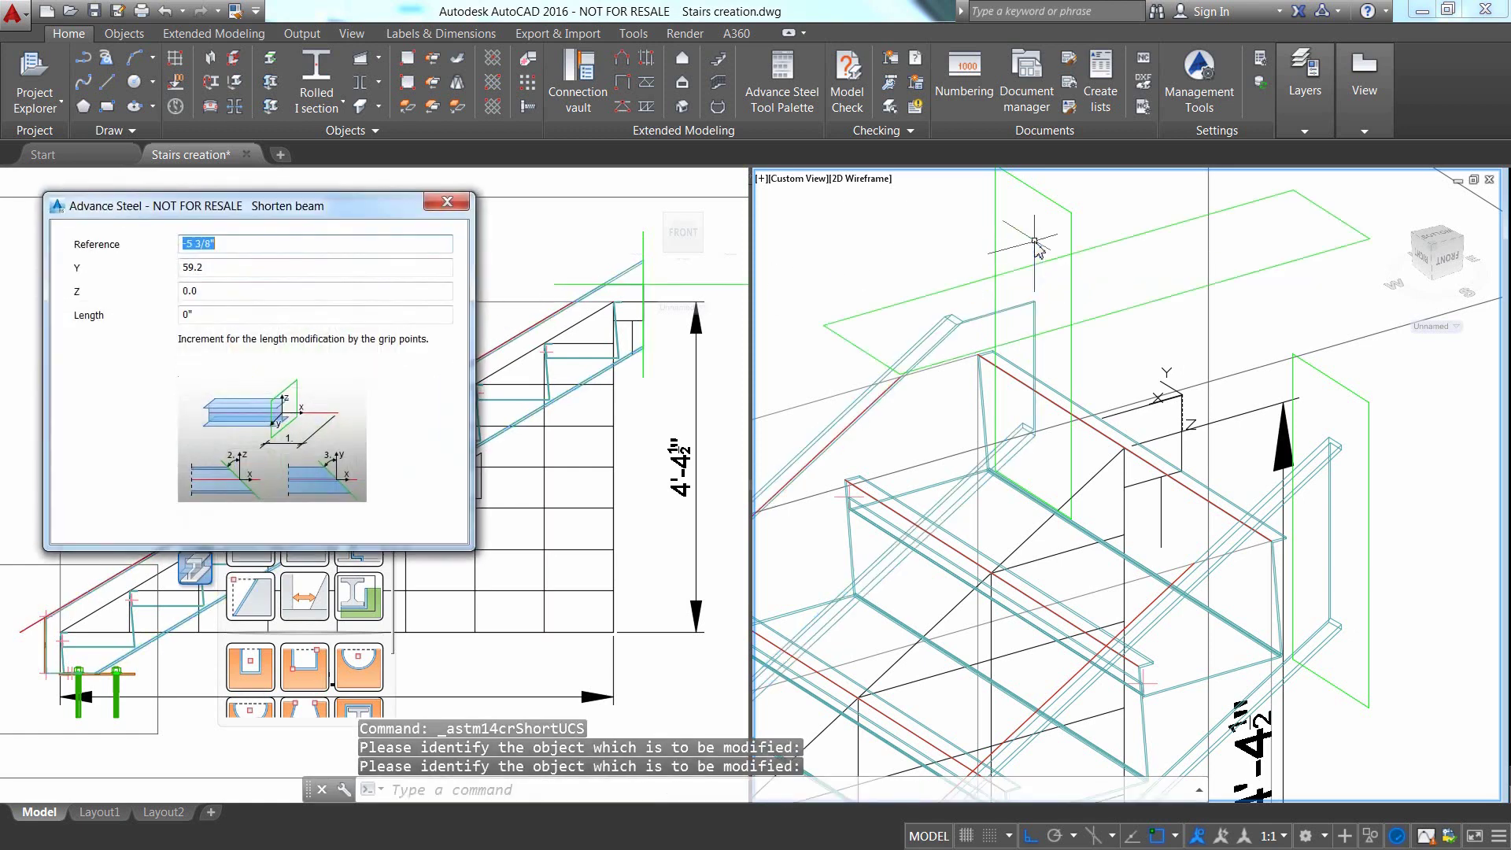
{"action": "left_click", "coordinate": [455, 206]}
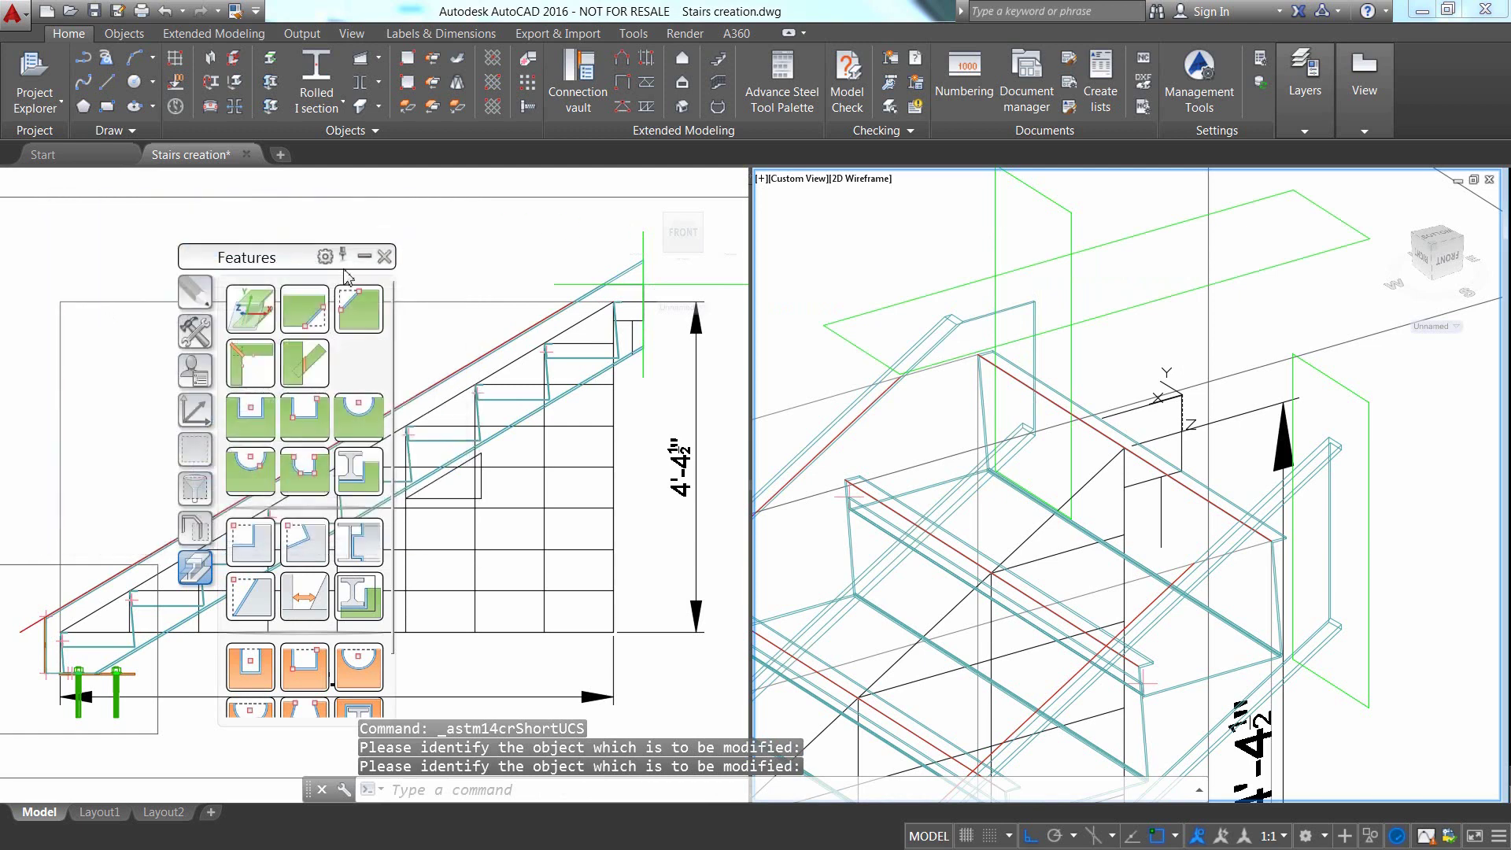
{"action": "left_click", "coordinate": [1258, 439]}
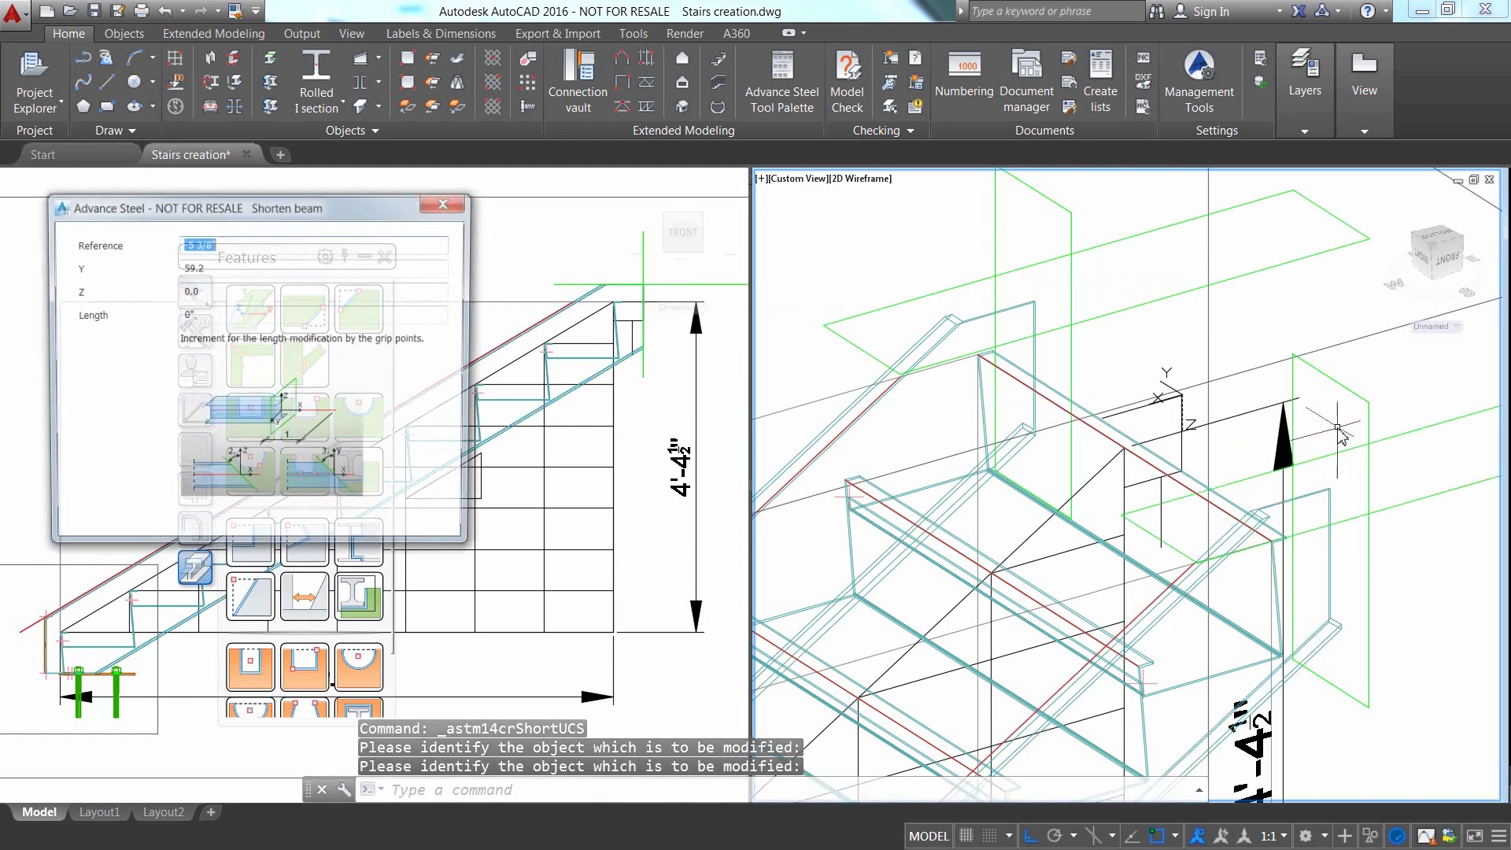
{"action": "left_click", "coordinate": [447, 206]}
{"action": "left_click", "coordinate": [831, 250]}
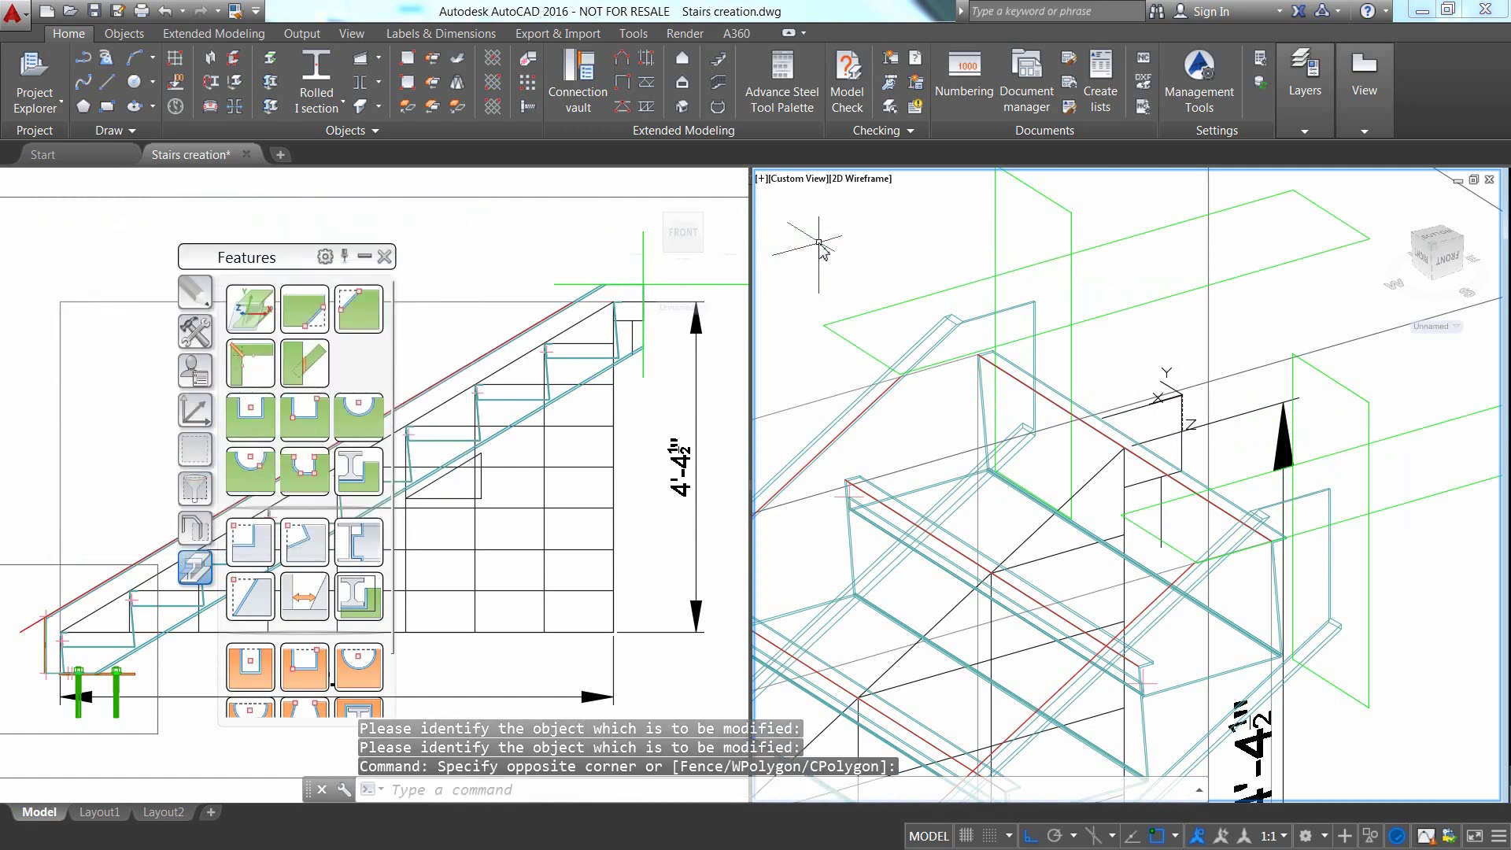
- Switch the viewport configuration to Single and close the beam Features palette
{"action": "left_click", "coordinate": [352, 33]}
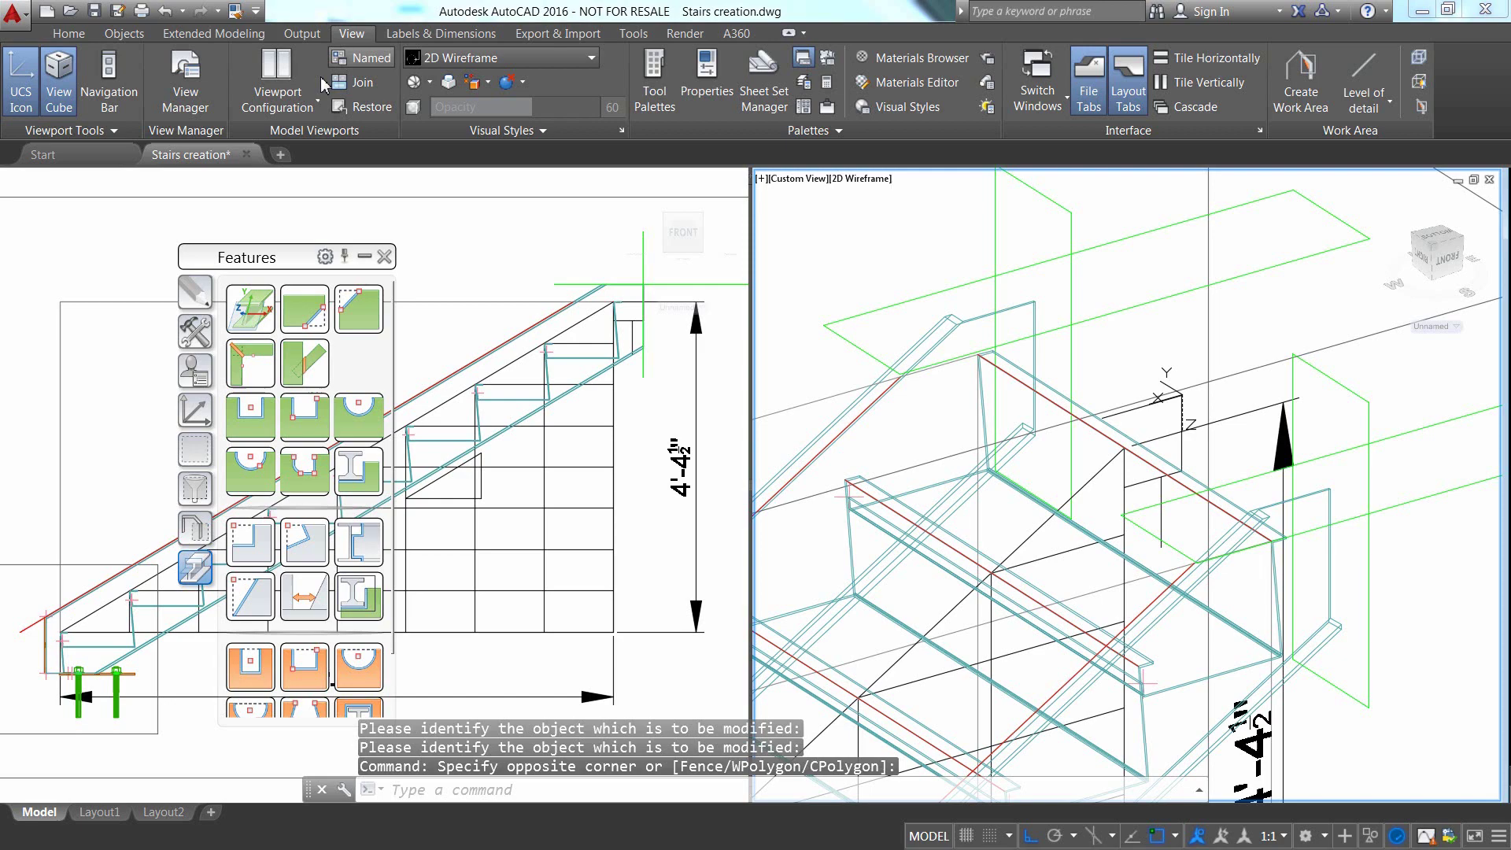
{"action": "left_click", "coordinate": [316, 103]}
{"action": "left_click", "coordinate": [299, 137]}
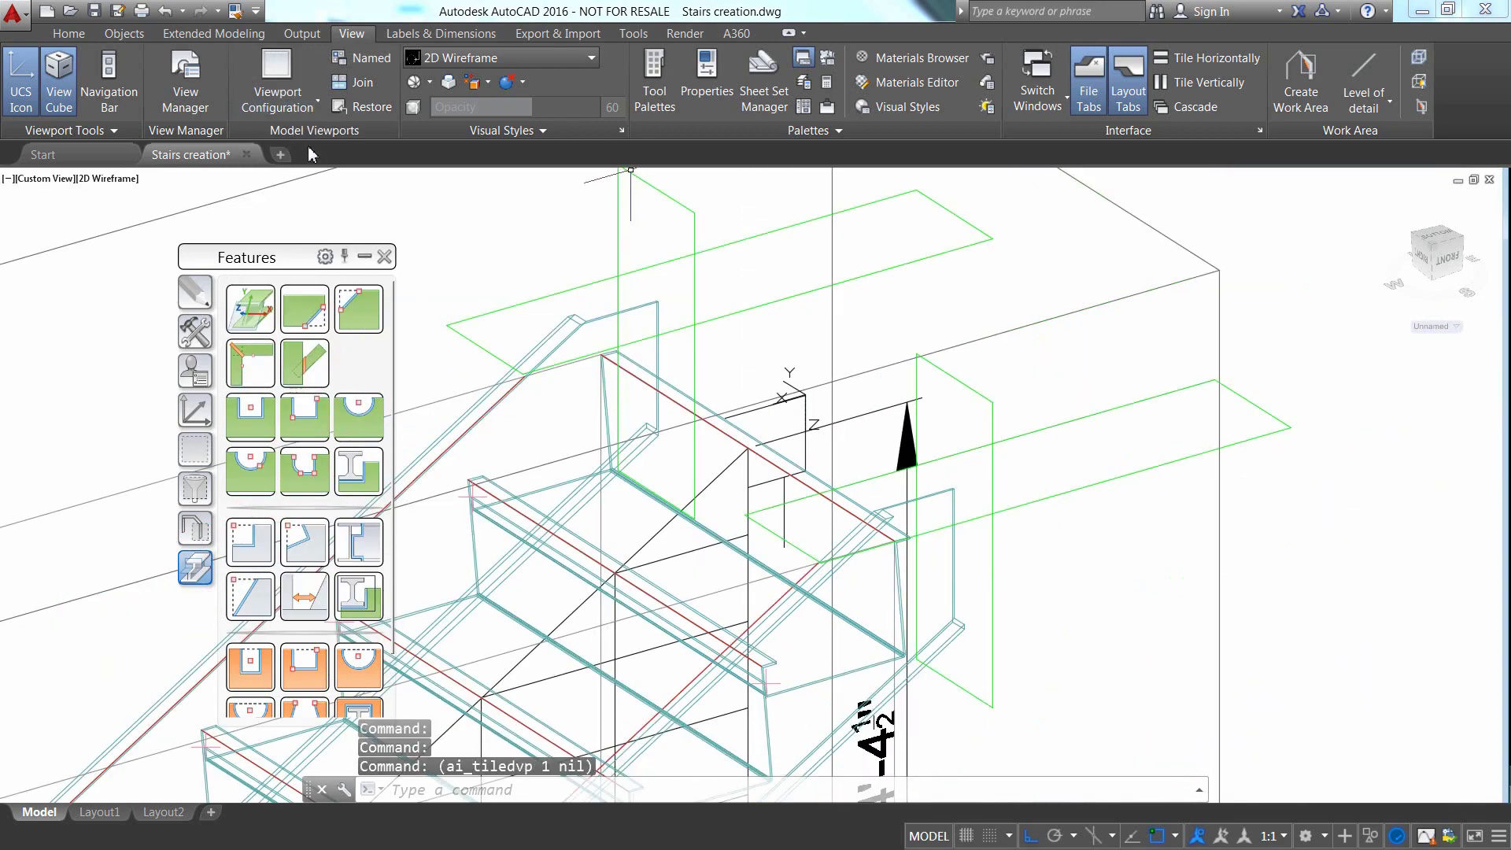
{"action": "left_click", "coordinate": [383, 257]}
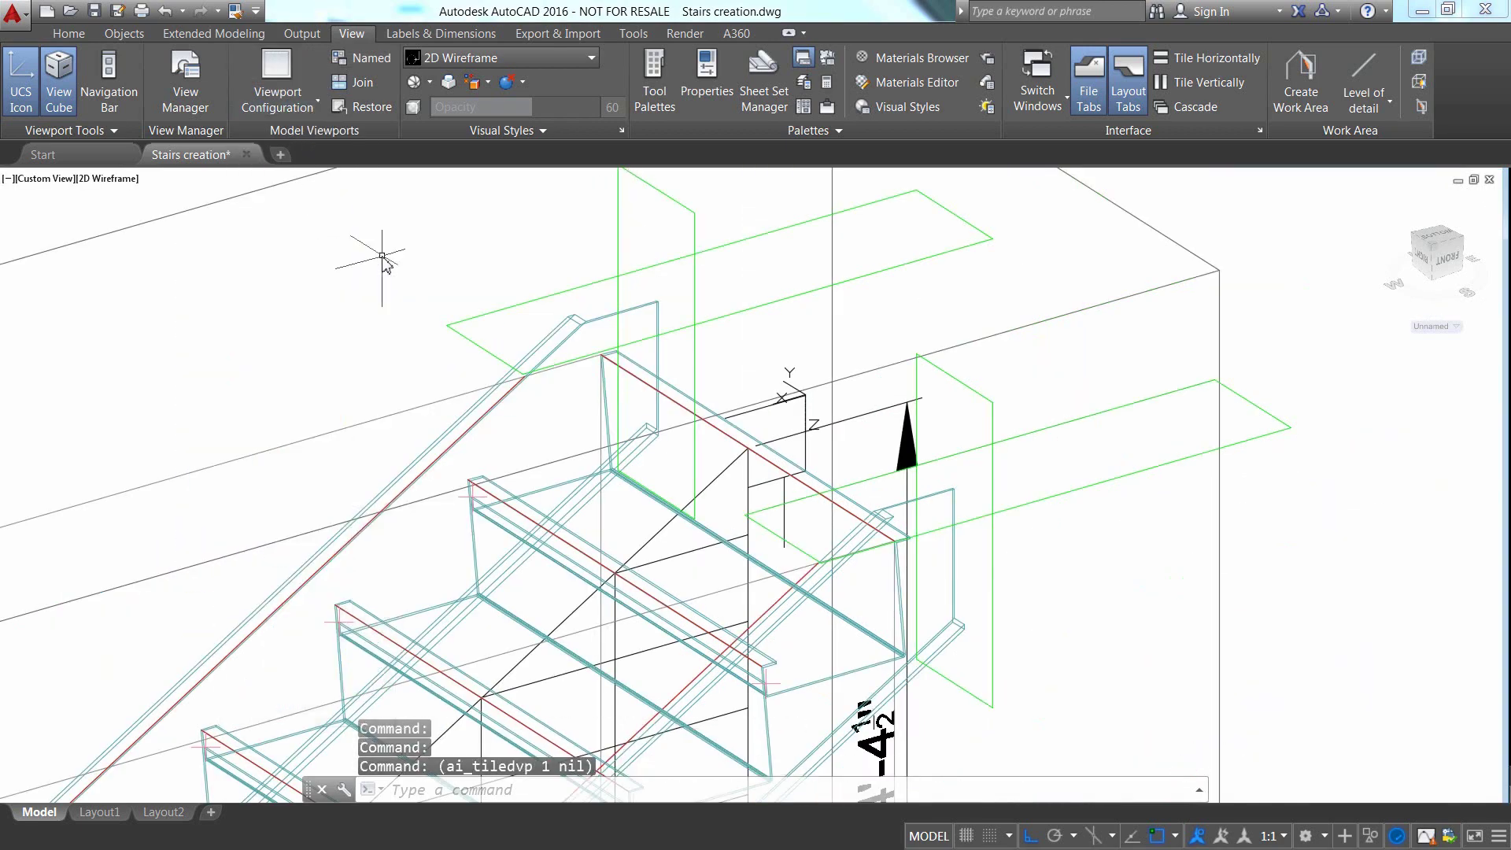
- Zoom out on the stair and set the visual style to Realistic
{"action": "scroll", "coordinate": [382, 256], "scroll_direction": "down", "scroll_amount": 3}
{"action": "scroll", "coordinate": [551, 267], "scroll_direction": "down", "scroll_amount": 2}
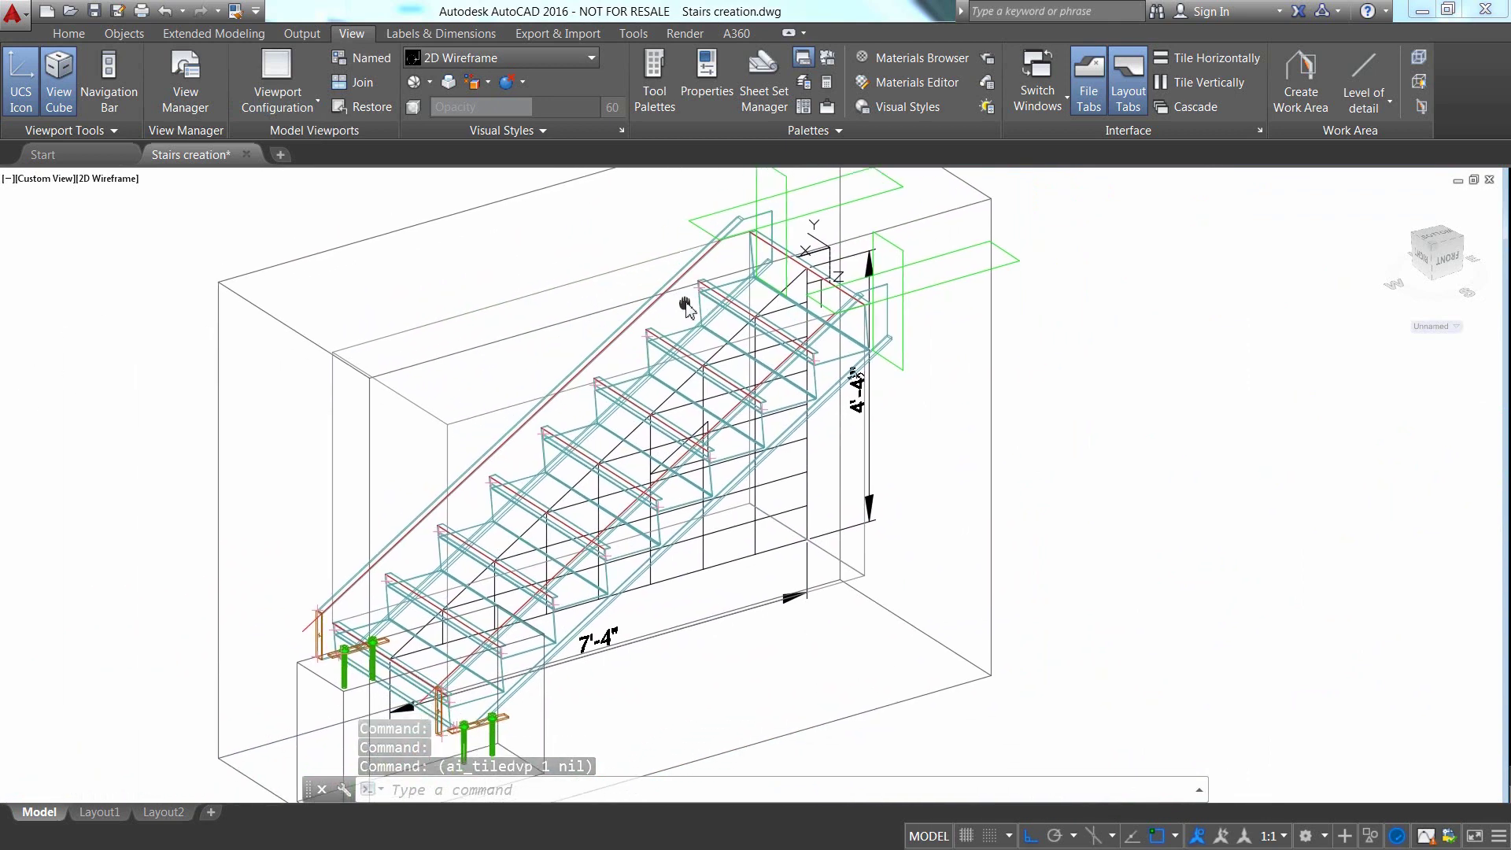
{"action": "left_click", "coordinate": [122, 180]}
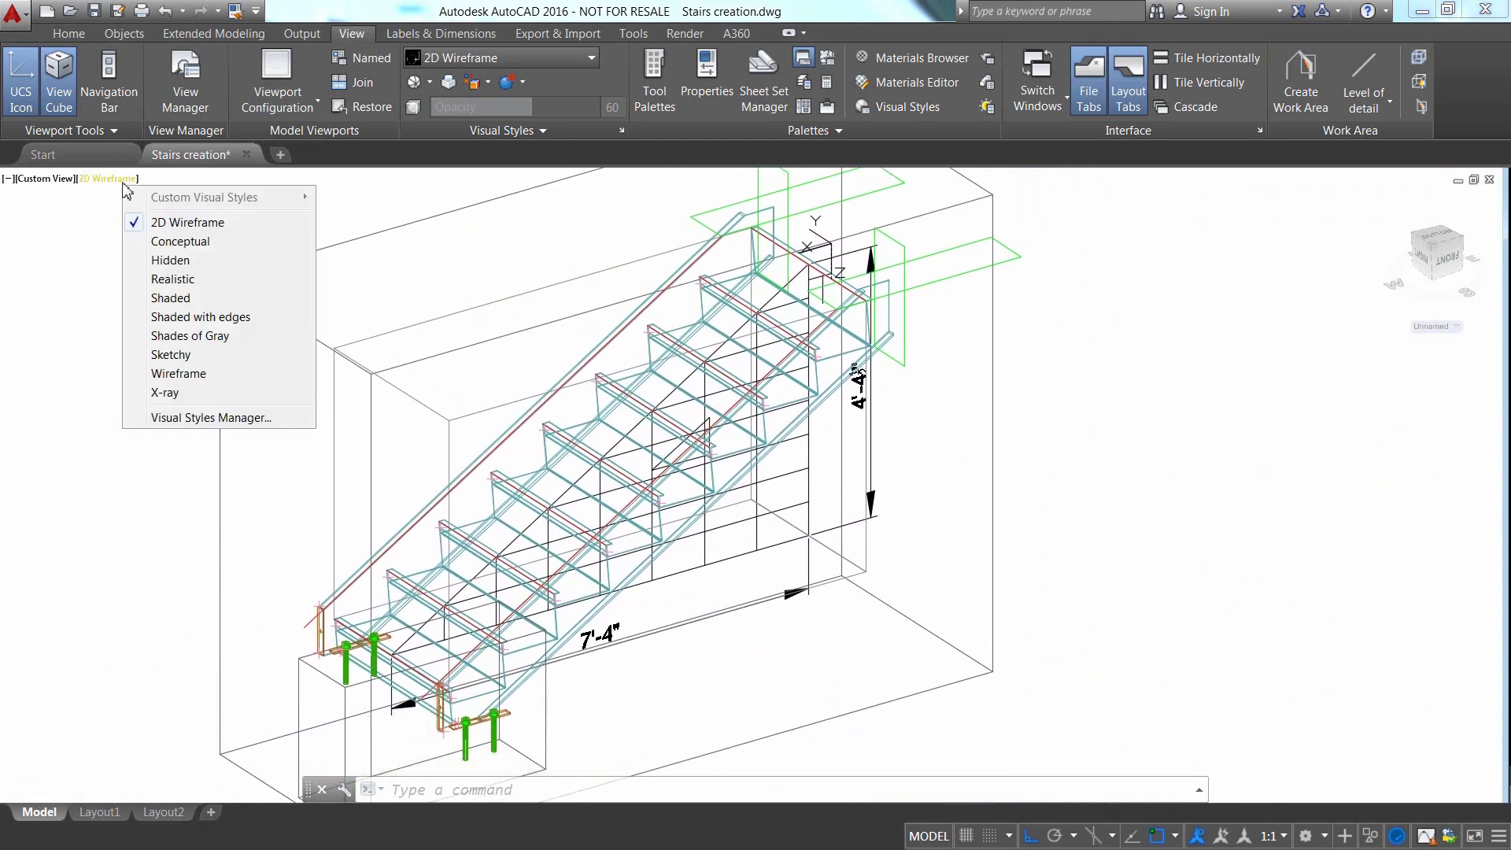
{"action": "left_click", "coordinate": [199, 279]}
{"action": "scroll", "coordinate": [677, 606], "scroll_direction": "up", "scroll_amount": 5}
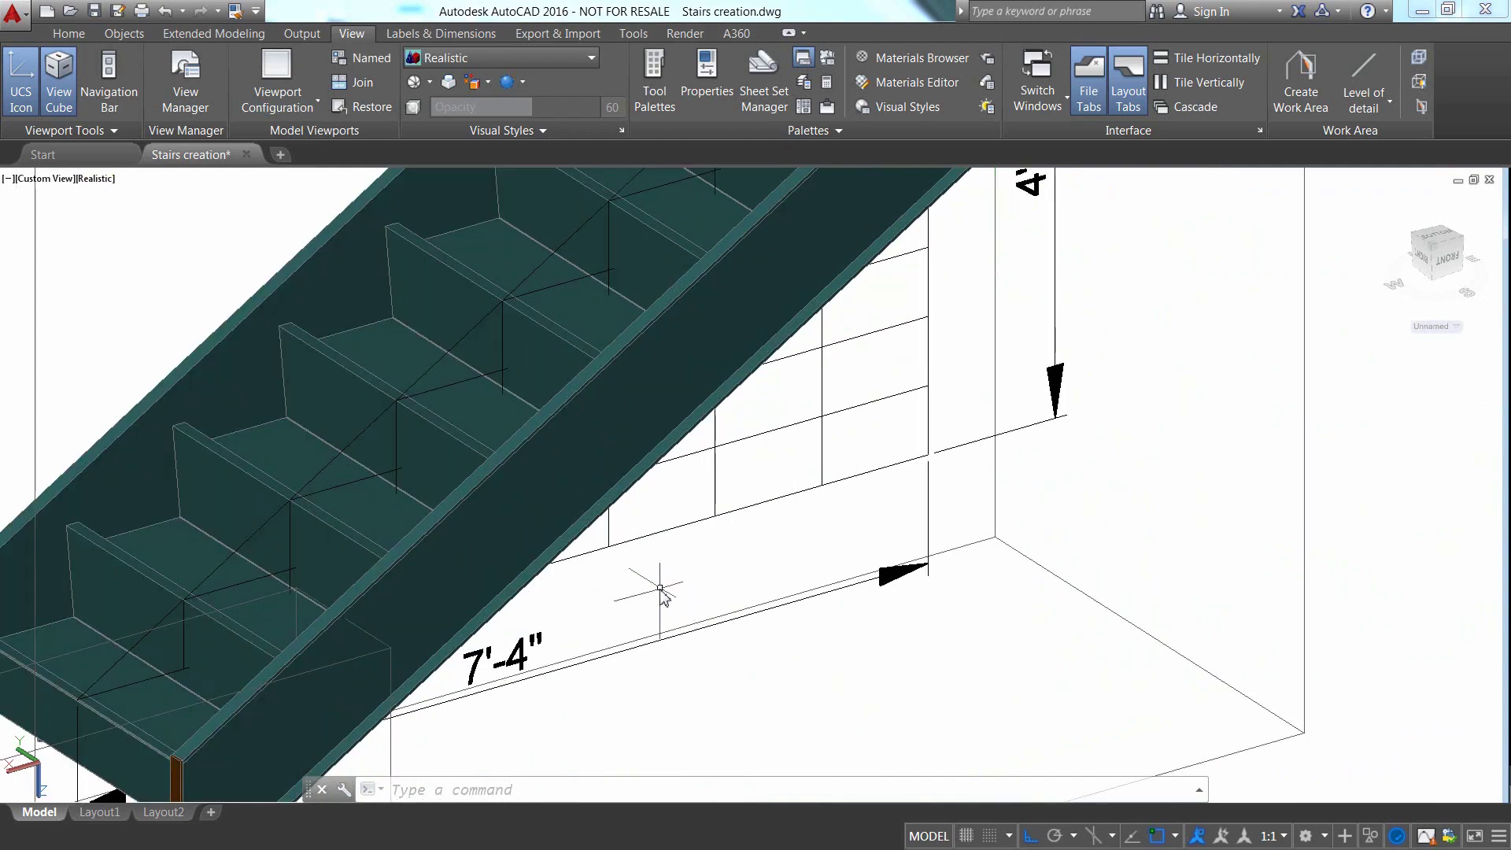